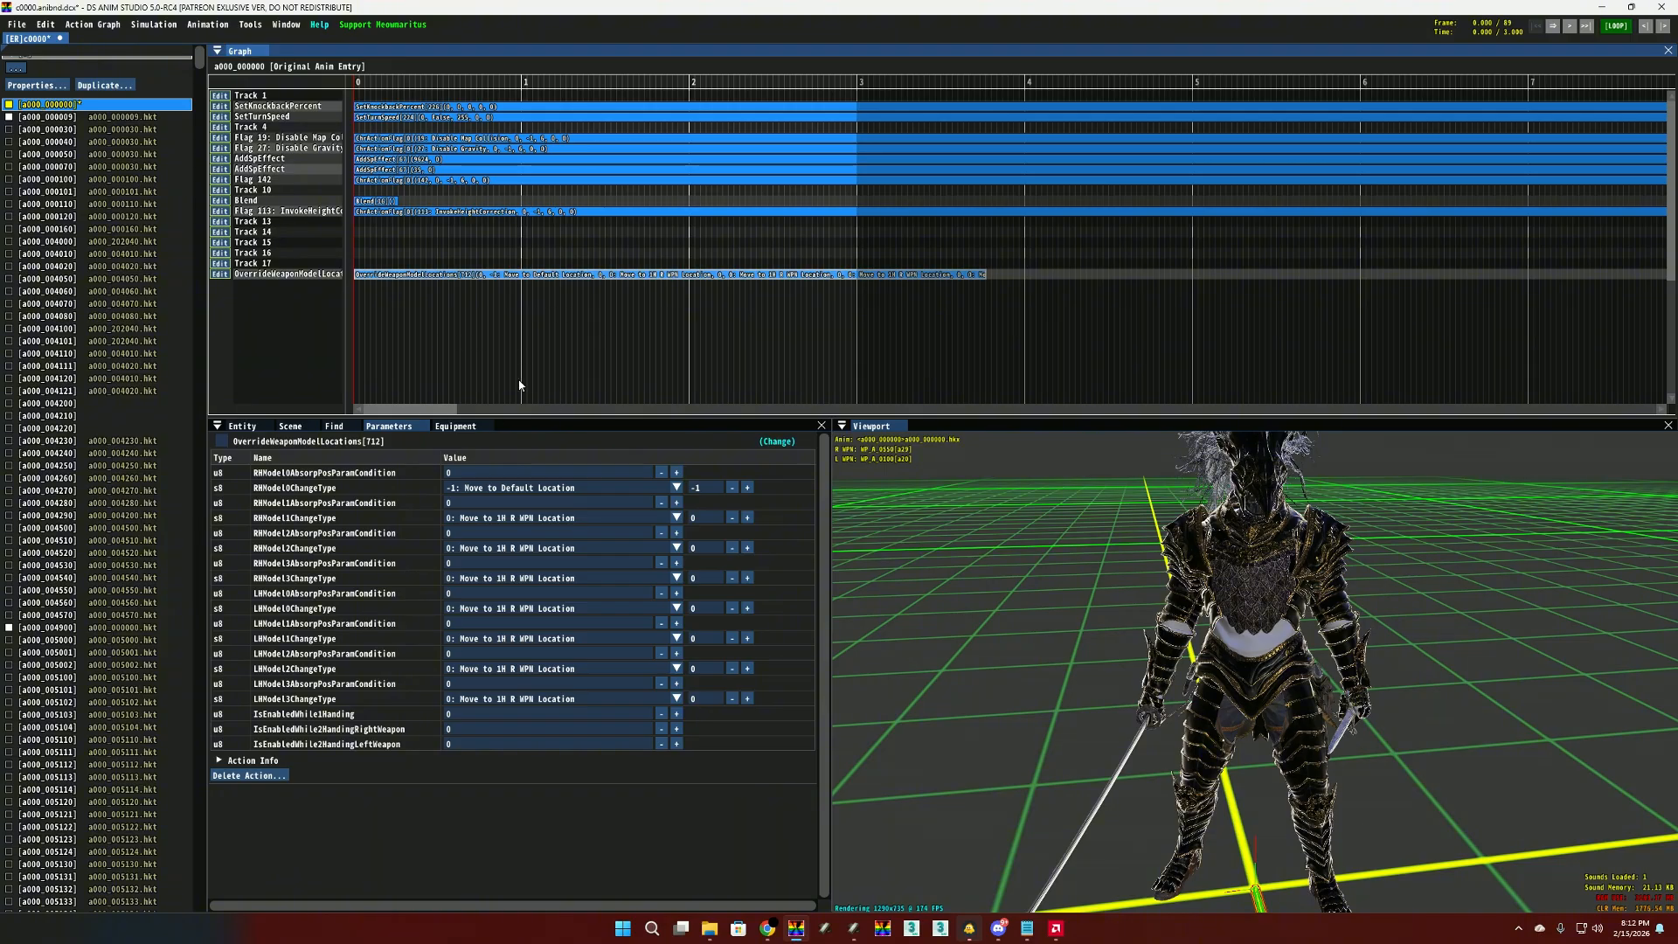
Step: Browse the available action types for the OverrideWeaponModelLocations action and close the type selection
left_click(382, 445)
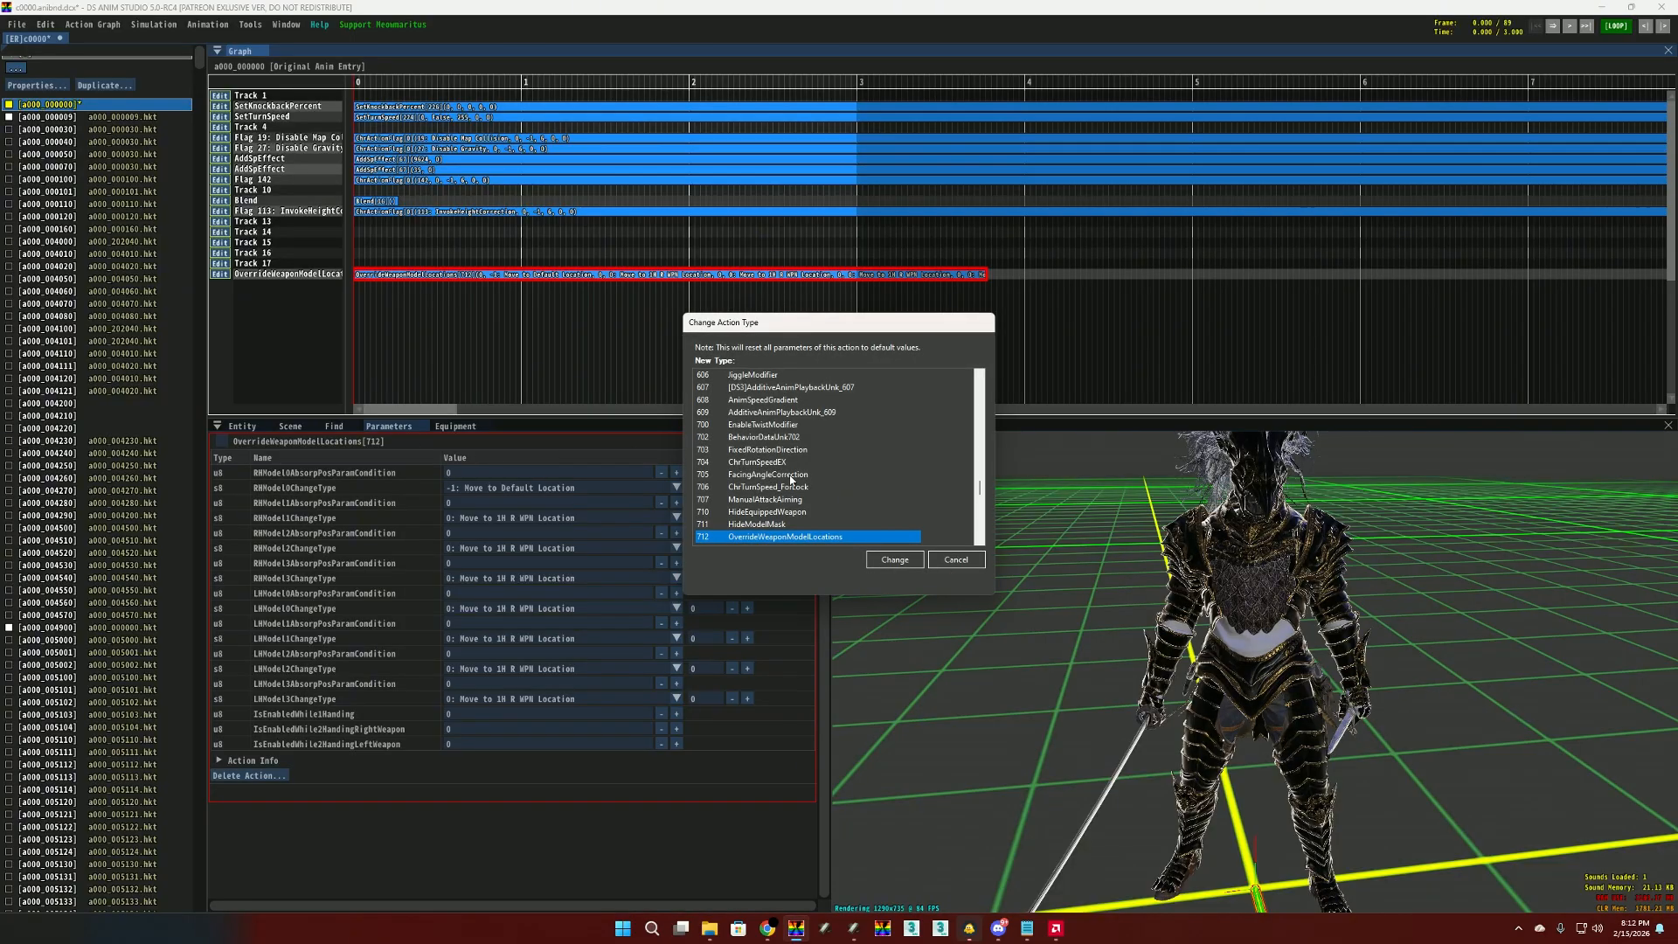
scroll(843, 471, "down", 10)
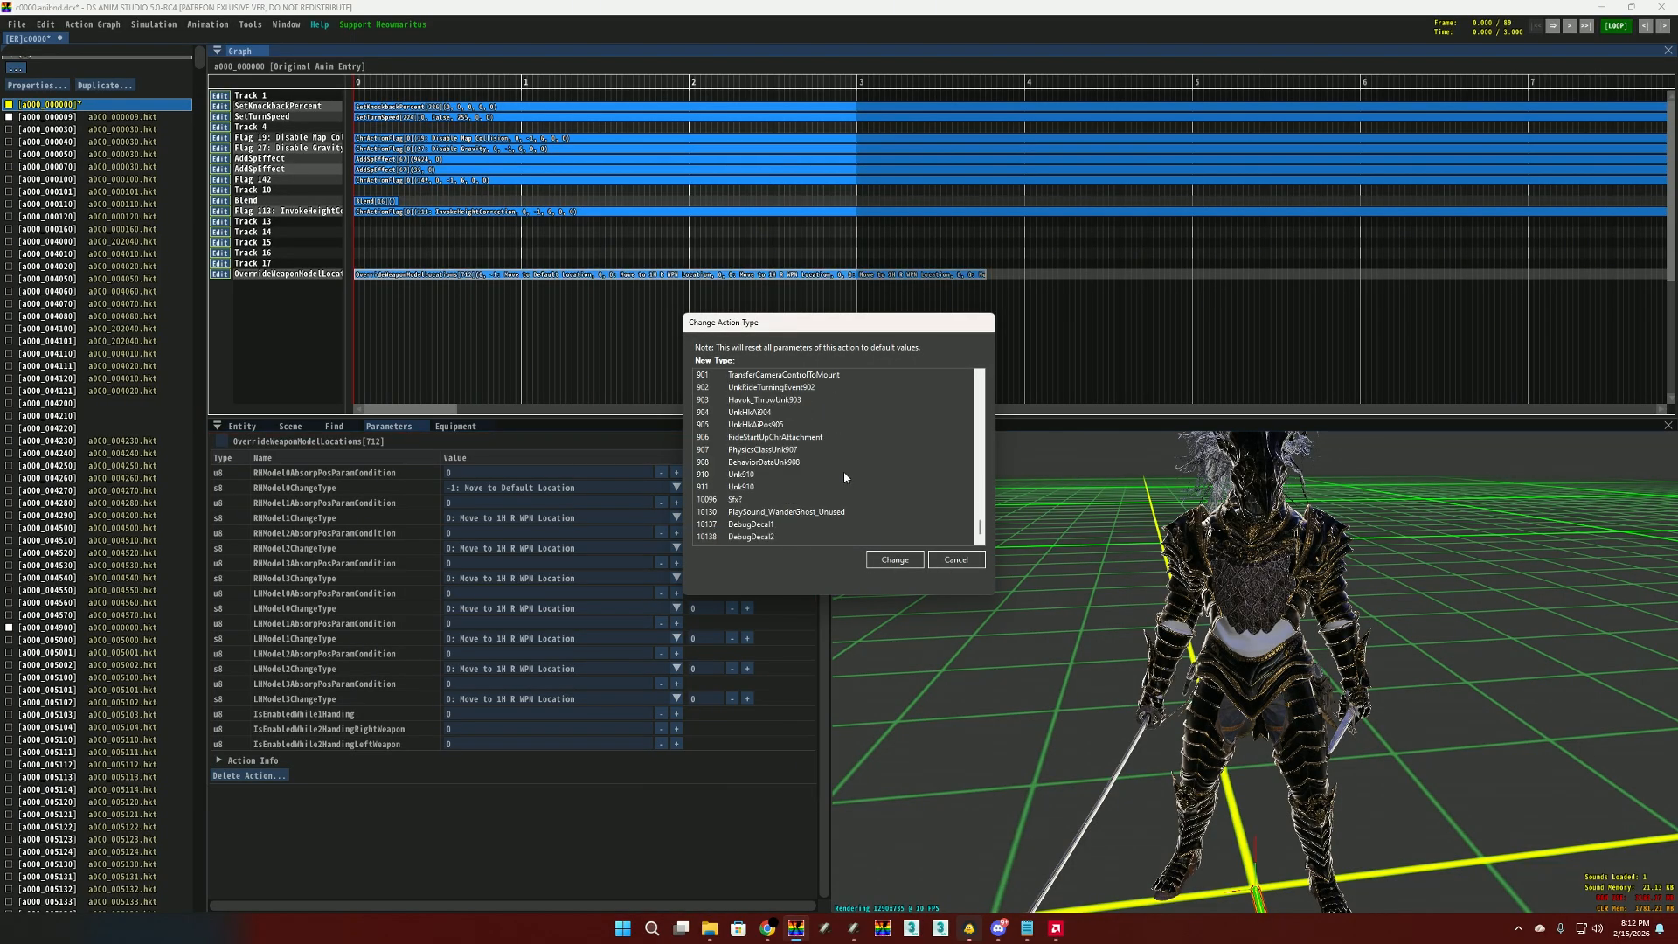
scroll(843, 477, "up", 10)
left_click(913, 559)
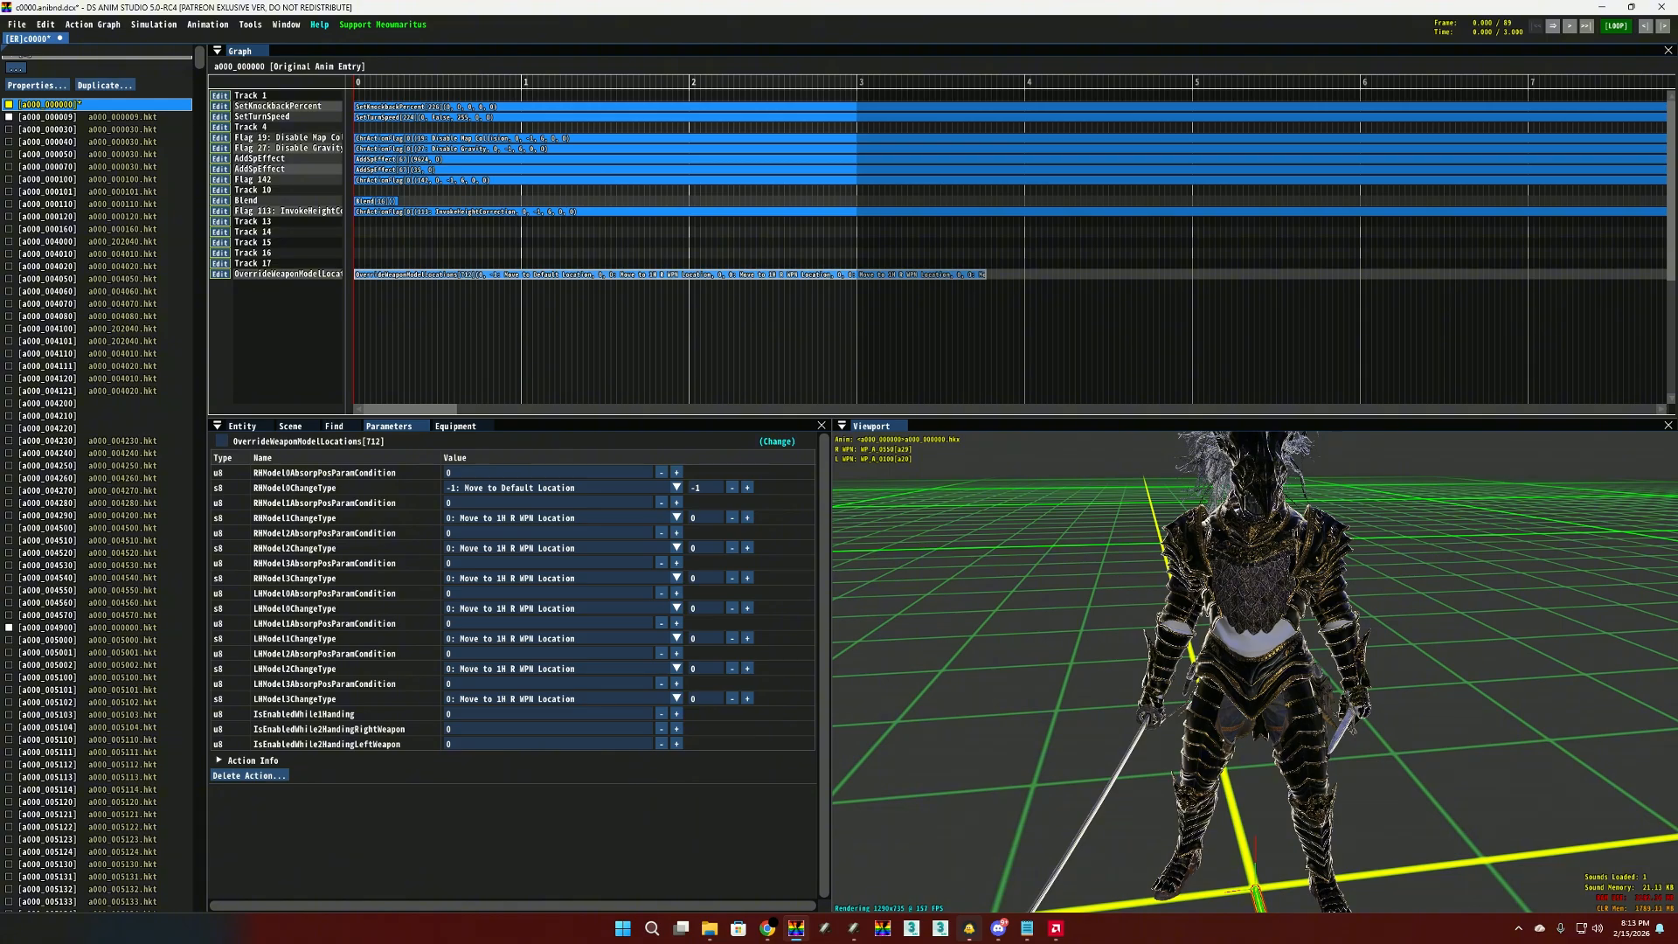
Step: Inspect the character's two weapons, then switch to the DualBladeTutorial param editor and review the fields of WepAbsorpPosParam row 29
left_click_drag(1099, 622, 1232, 651)
left_click_drag(1398, 664, 1452, 691)
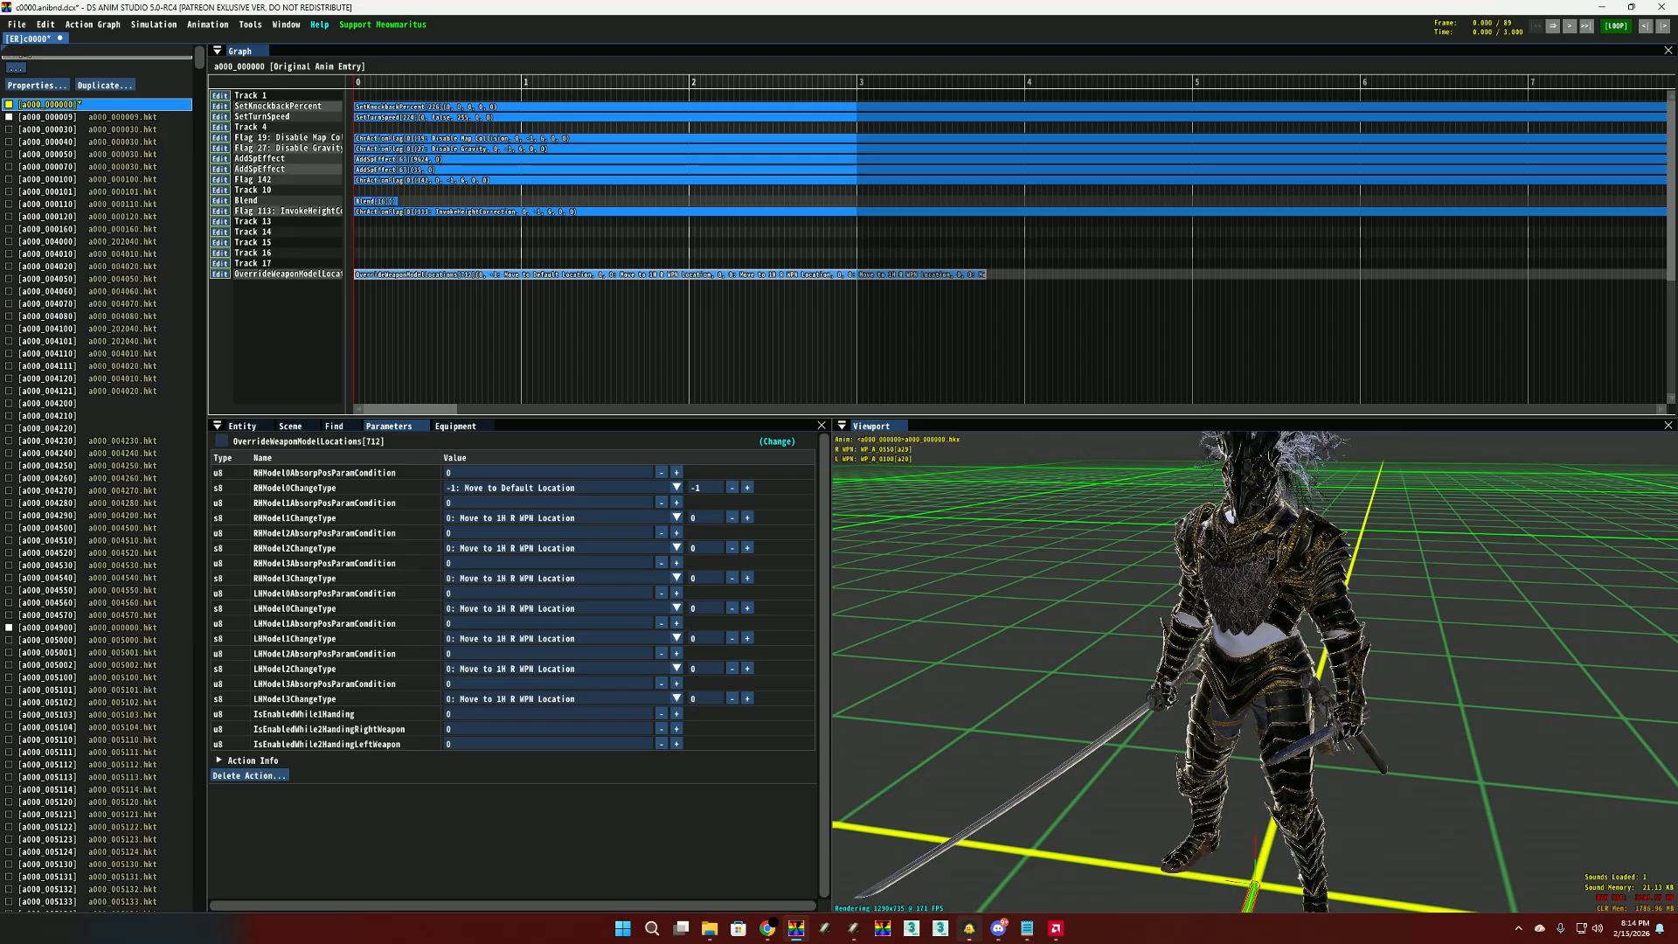
left_click(853, 928)
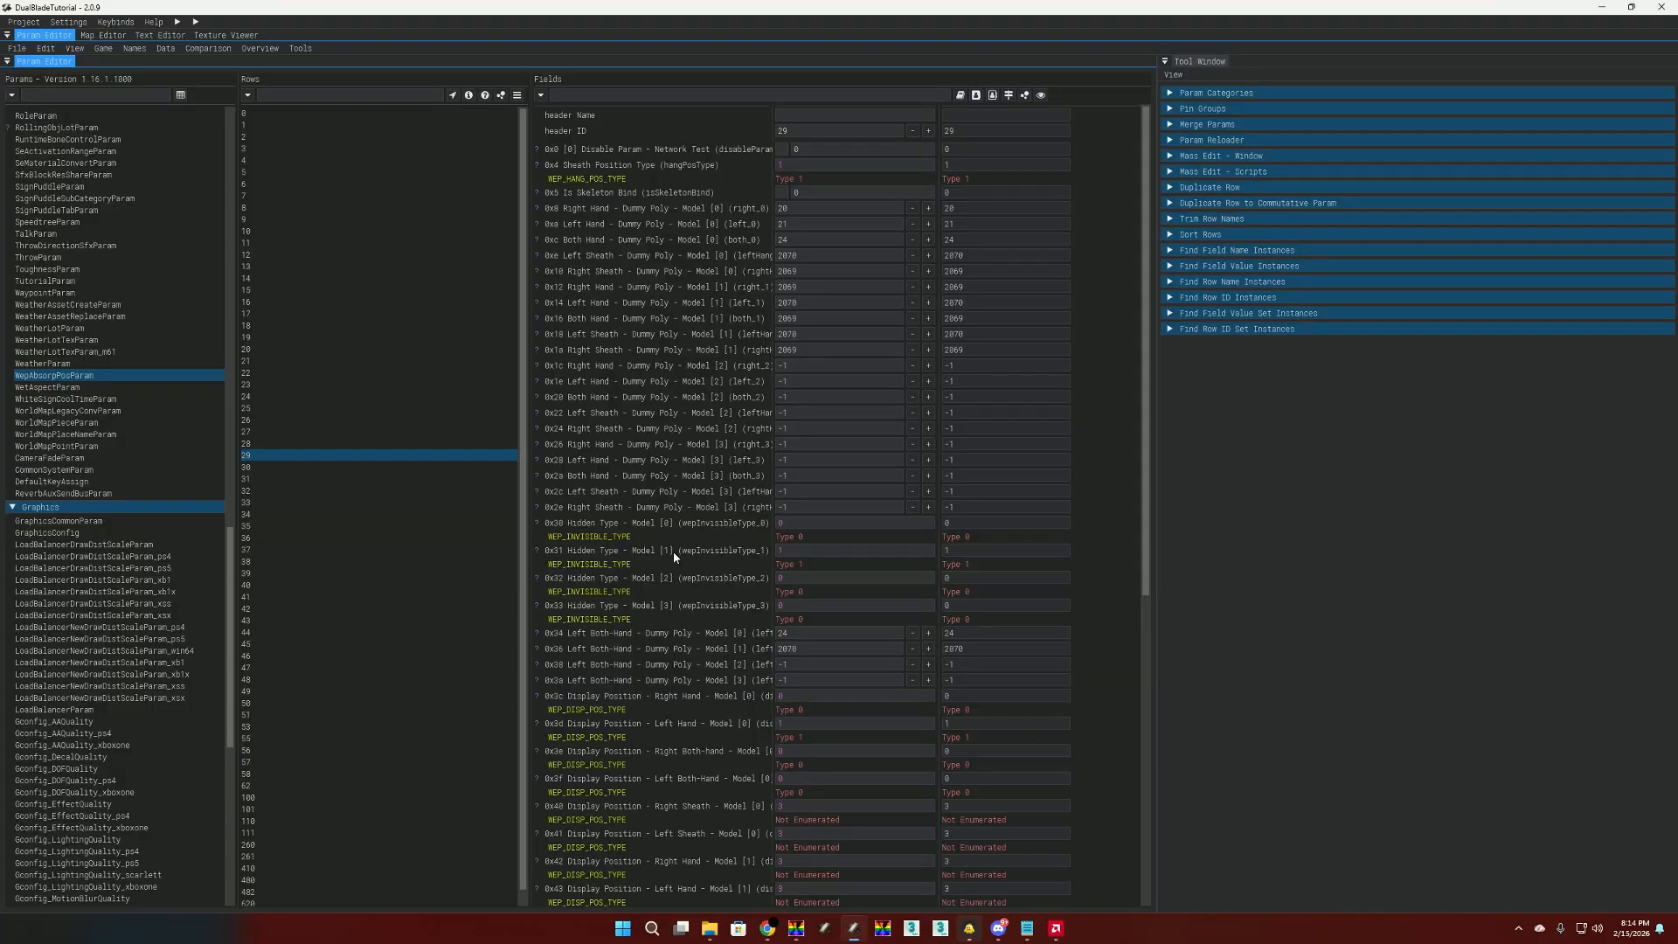
left_click(74, 378)
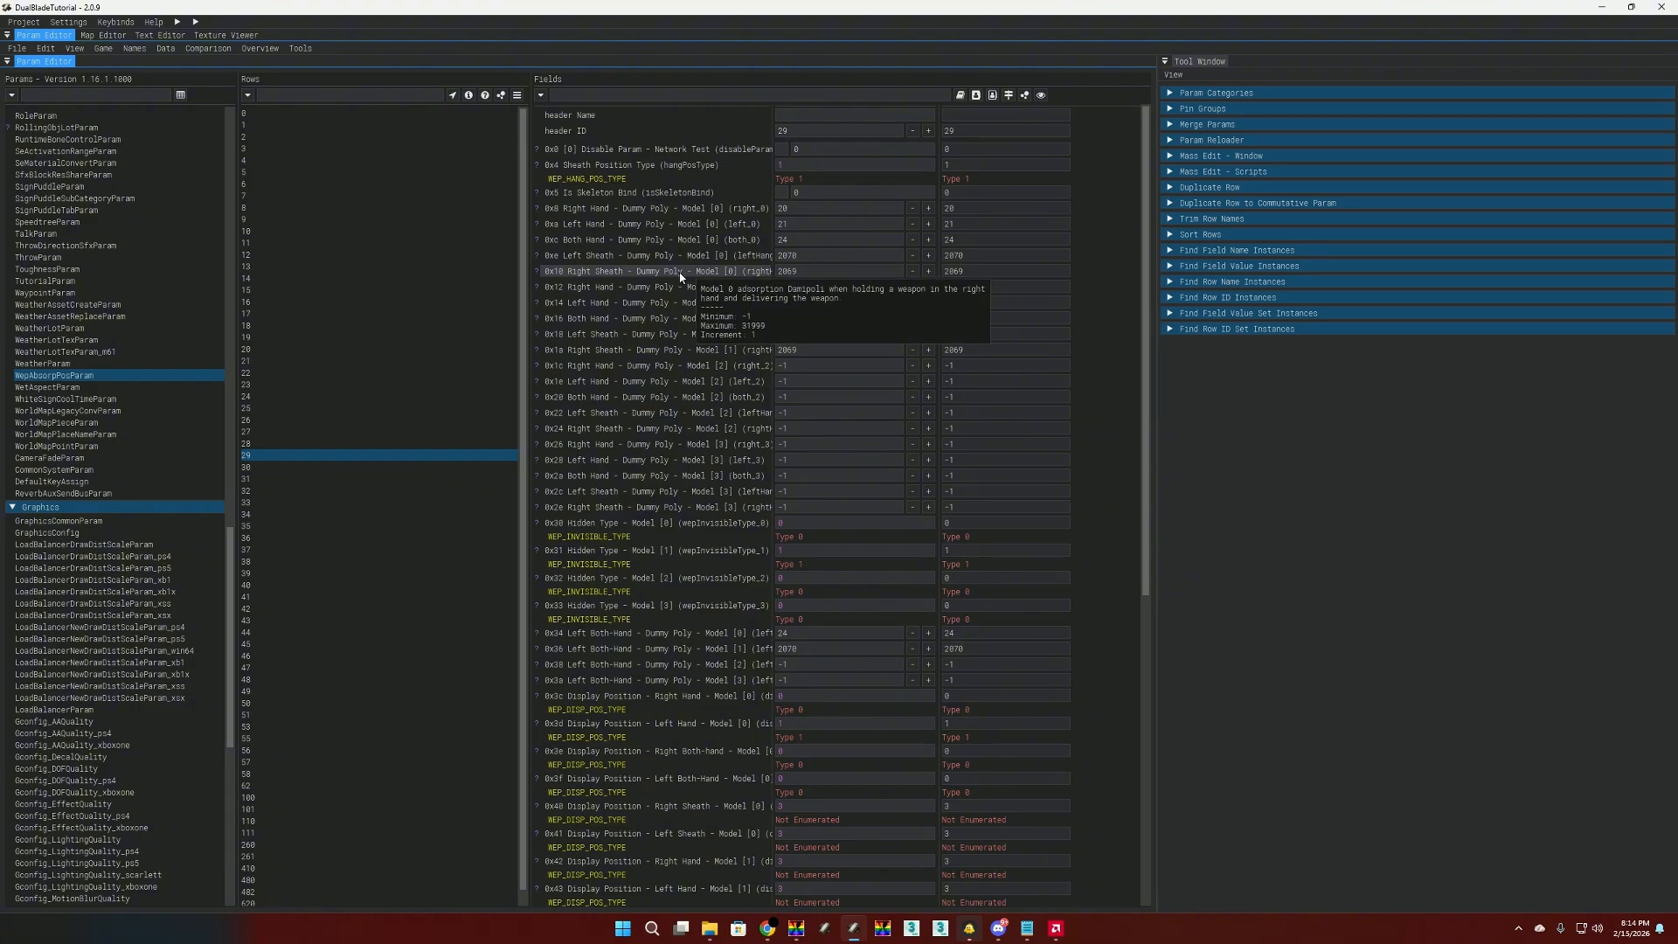
scroll(647, 428, "down", 2)
scroll(647, 423, "down", 4)
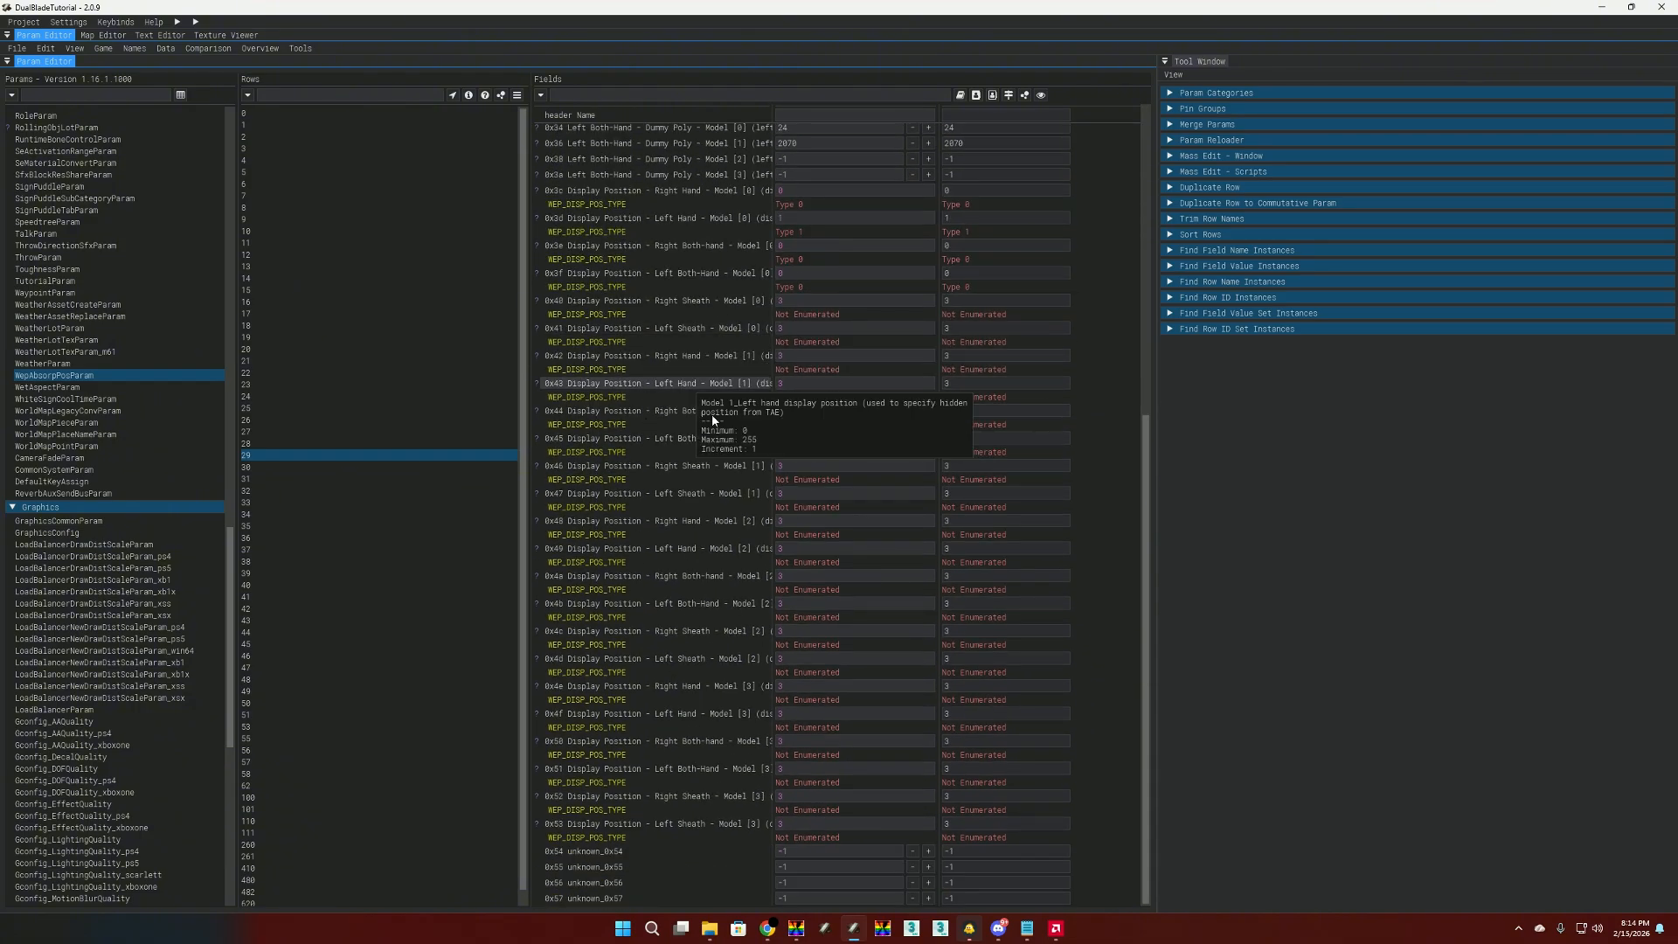
scroll(722, 406, "up", 3)
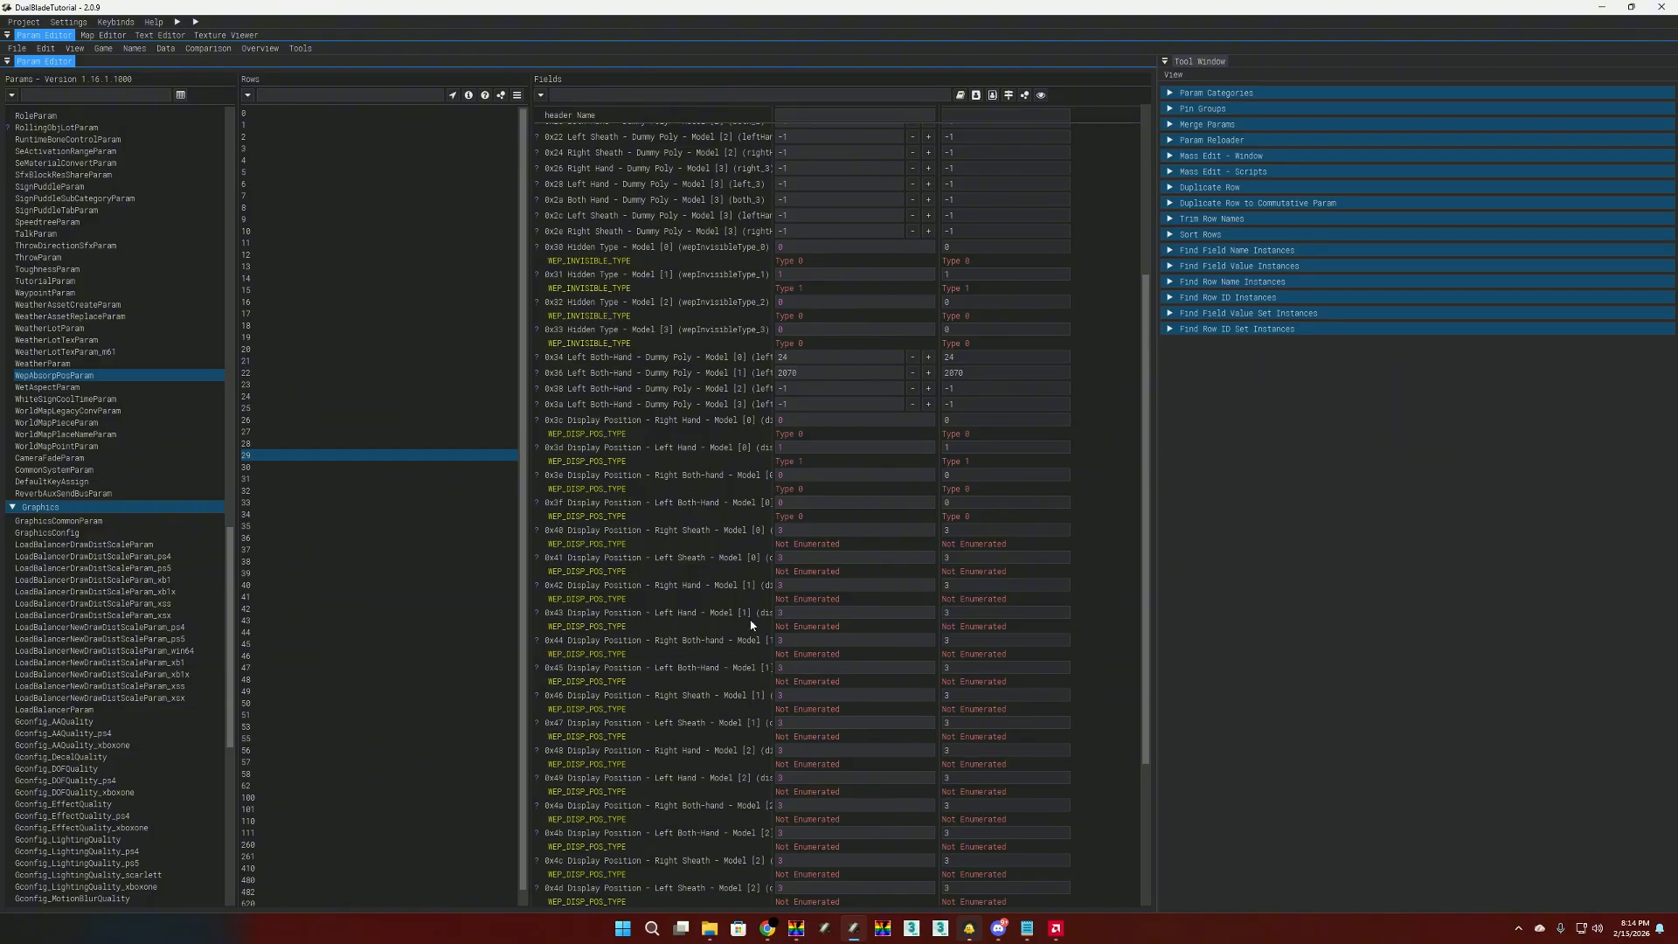
scroll(750, 624, "up", 4)
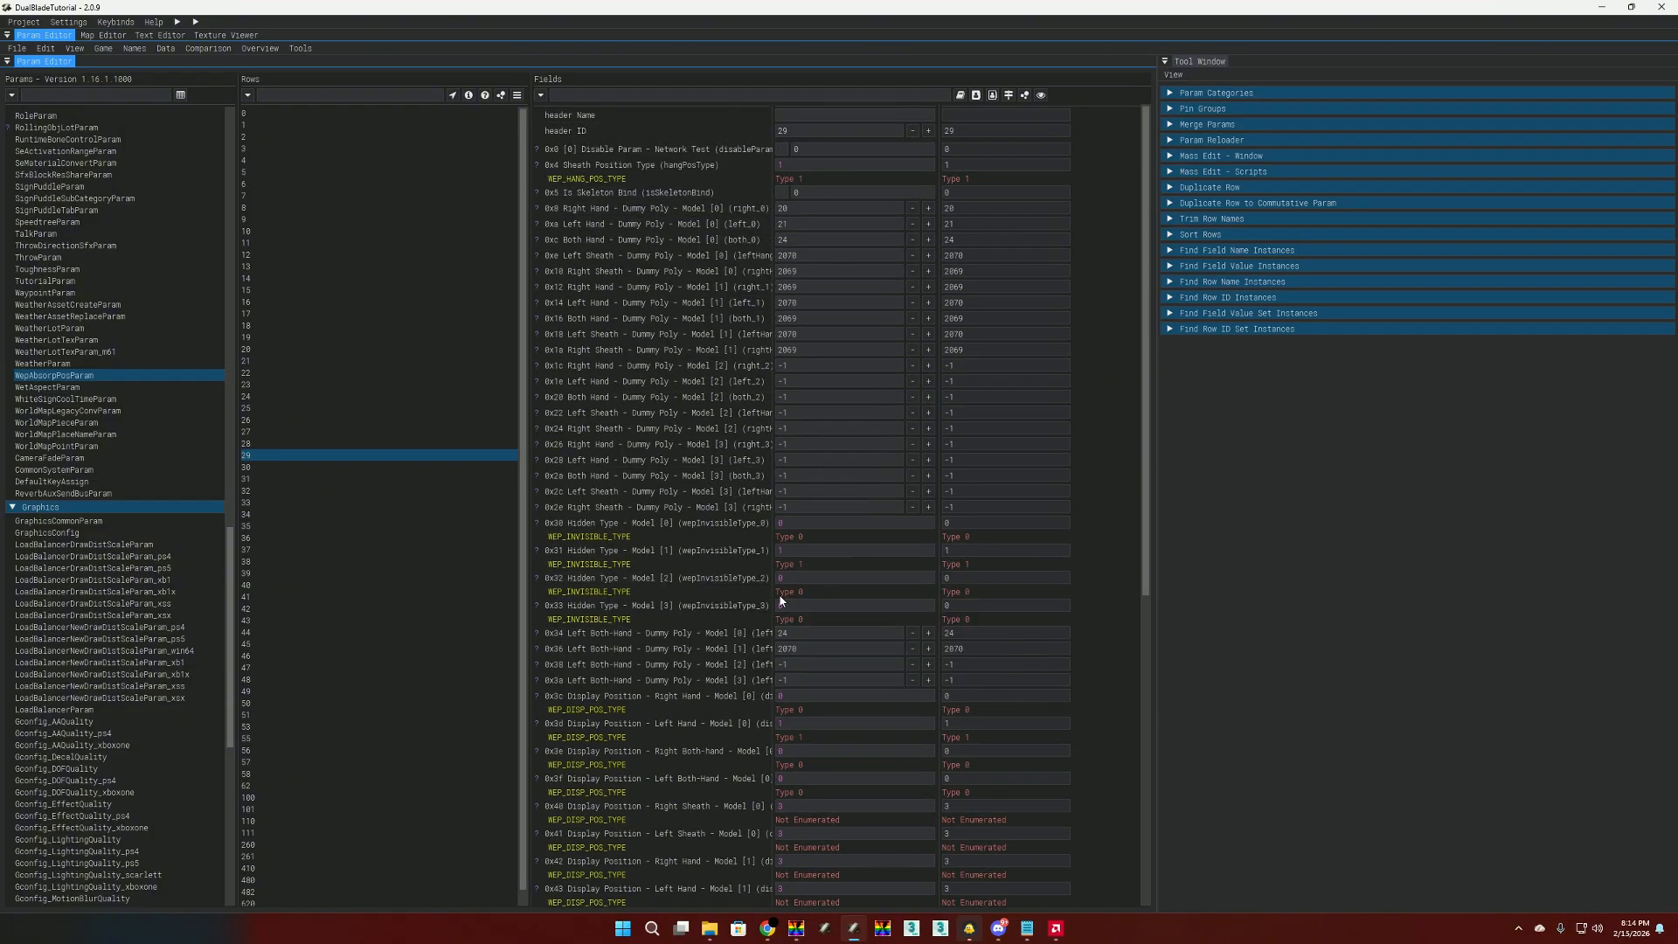
Step: Compare the action's weapon model parameters in DS Anim Studio with the Model [0] dummy poly fields of WepAbsorpPosParam row 29
left_click(796, 928)
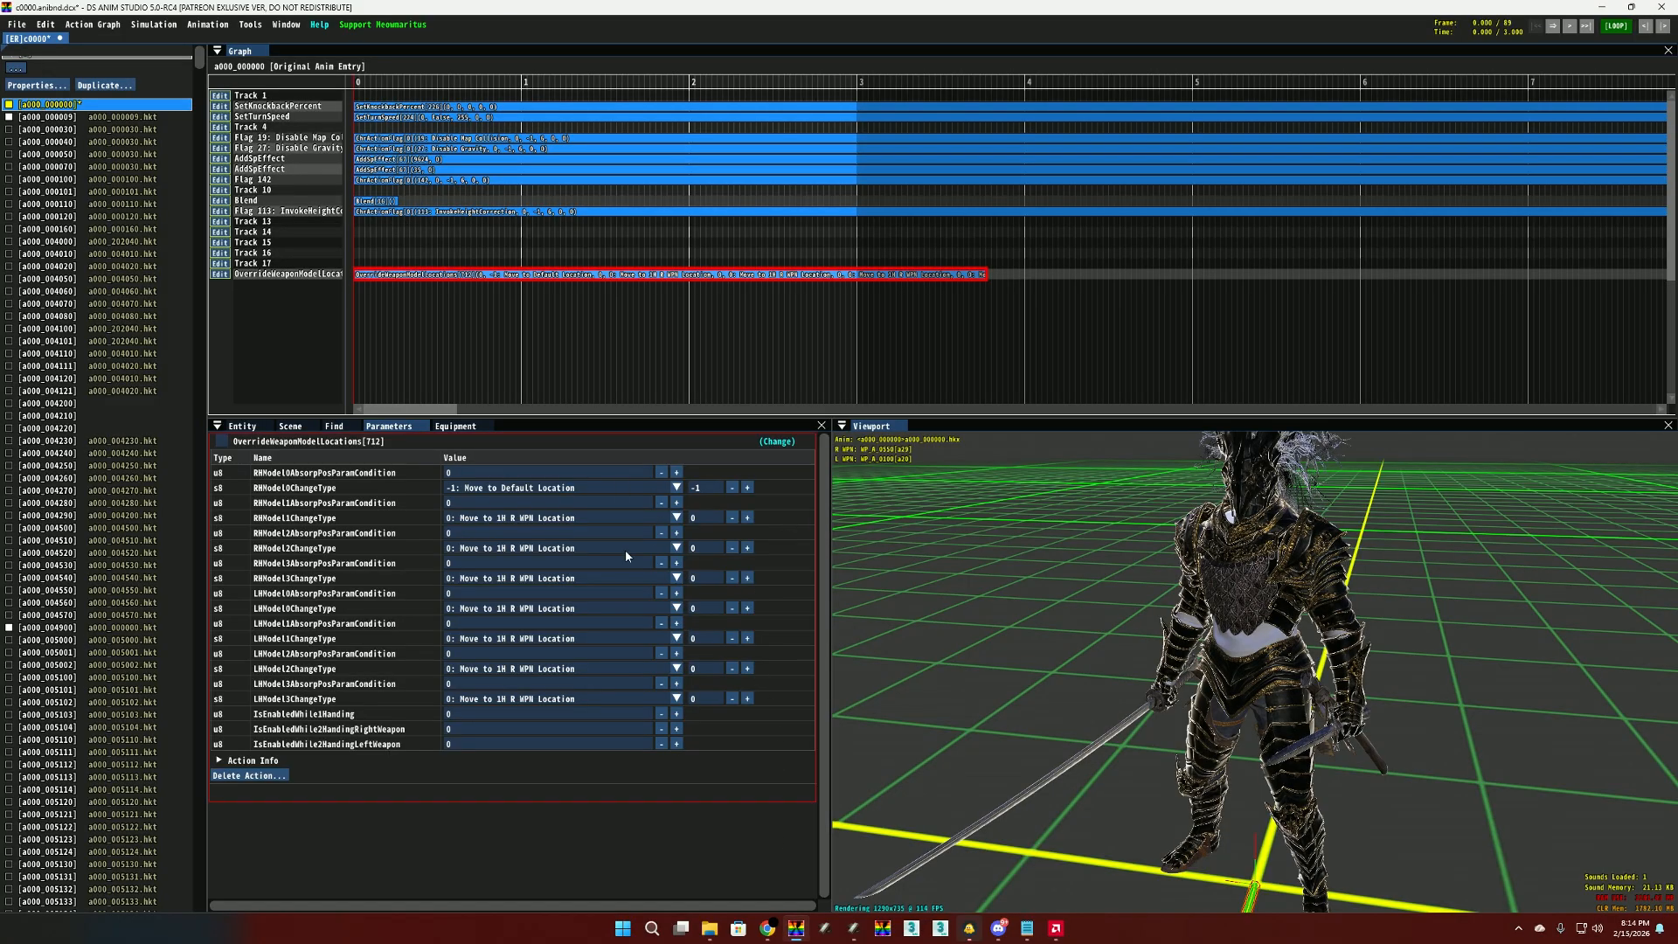
left_click(853, 929)
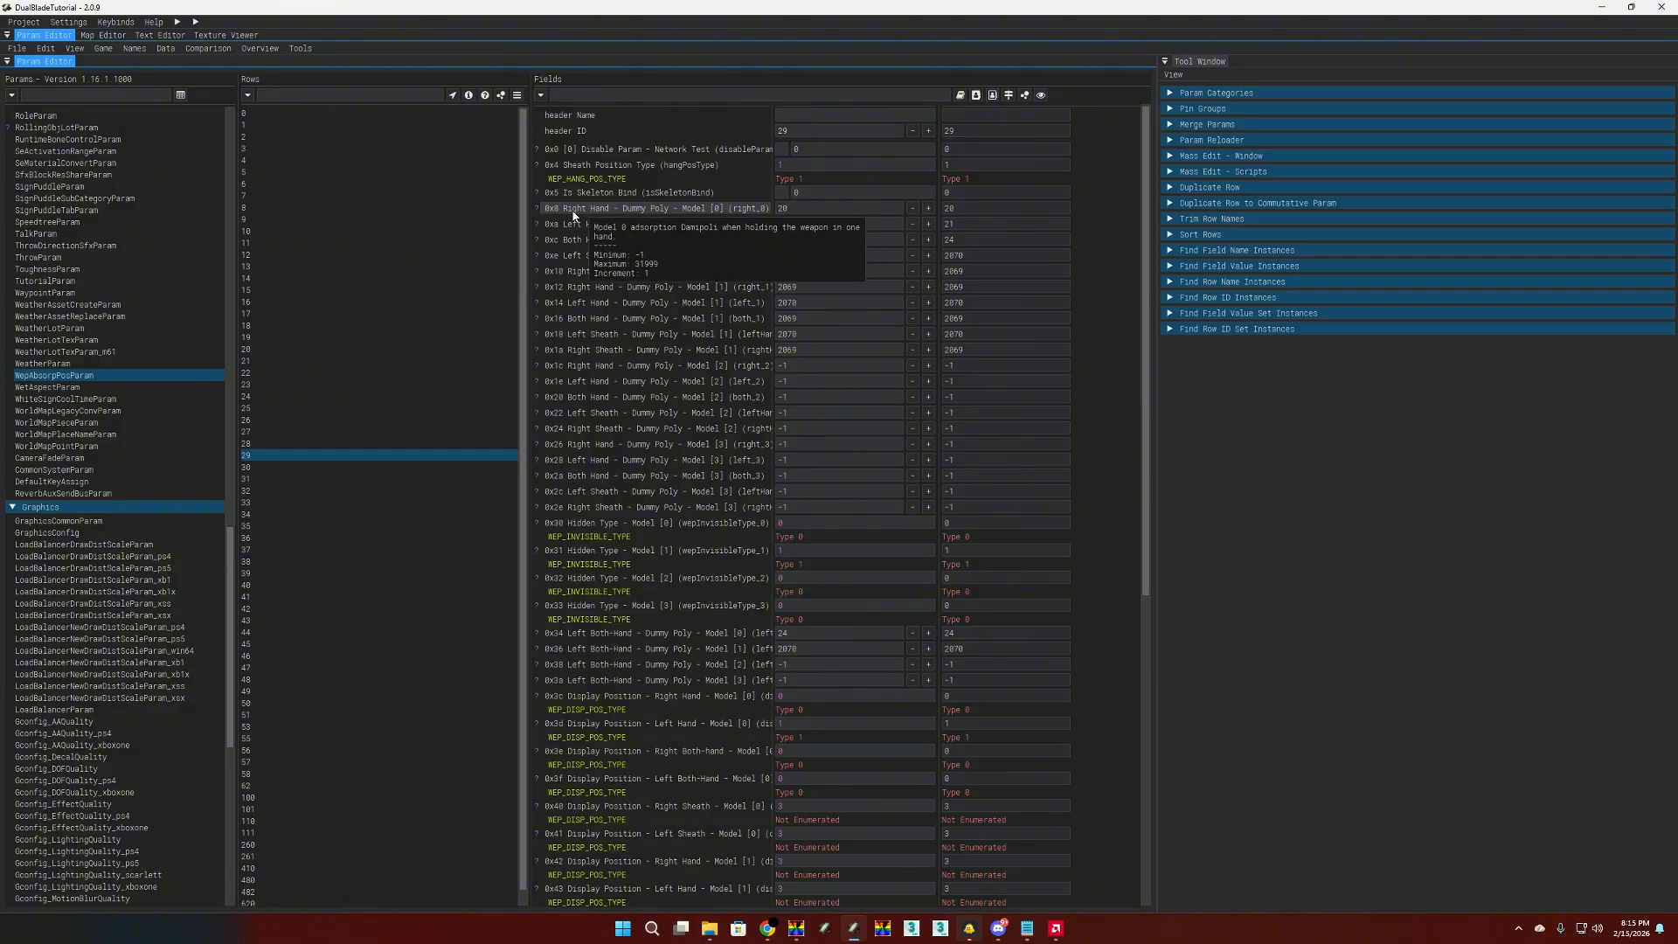
left_click(784, 208)
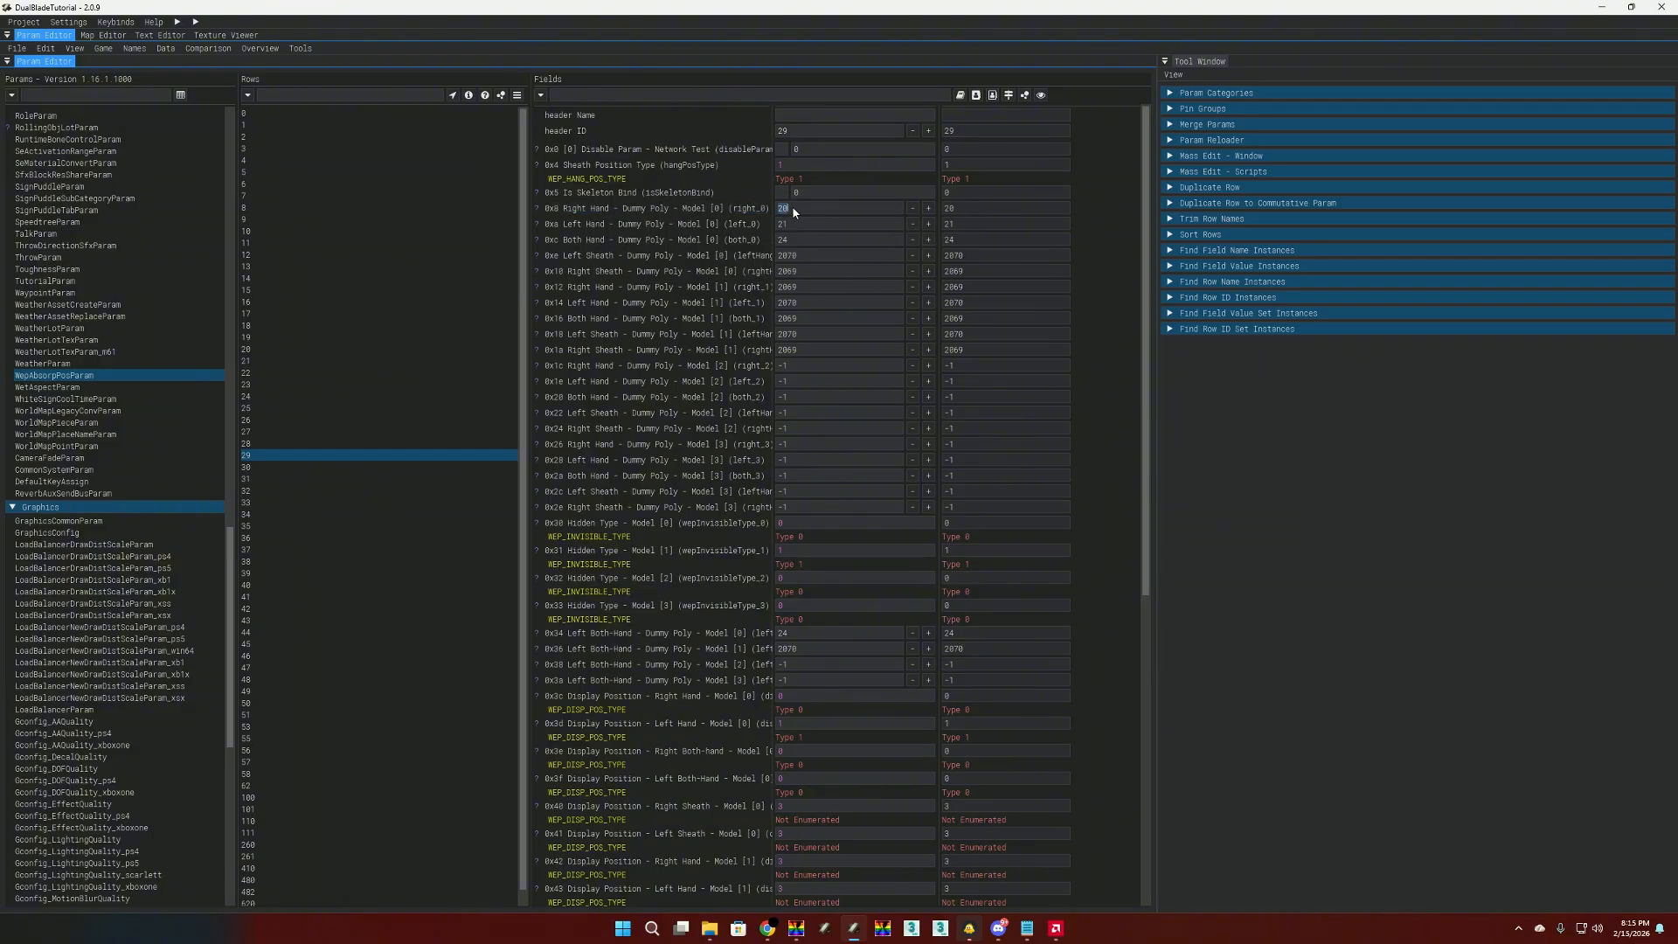
left_click(564, 227)
left_click(710, 265)
left_click(686, 271)
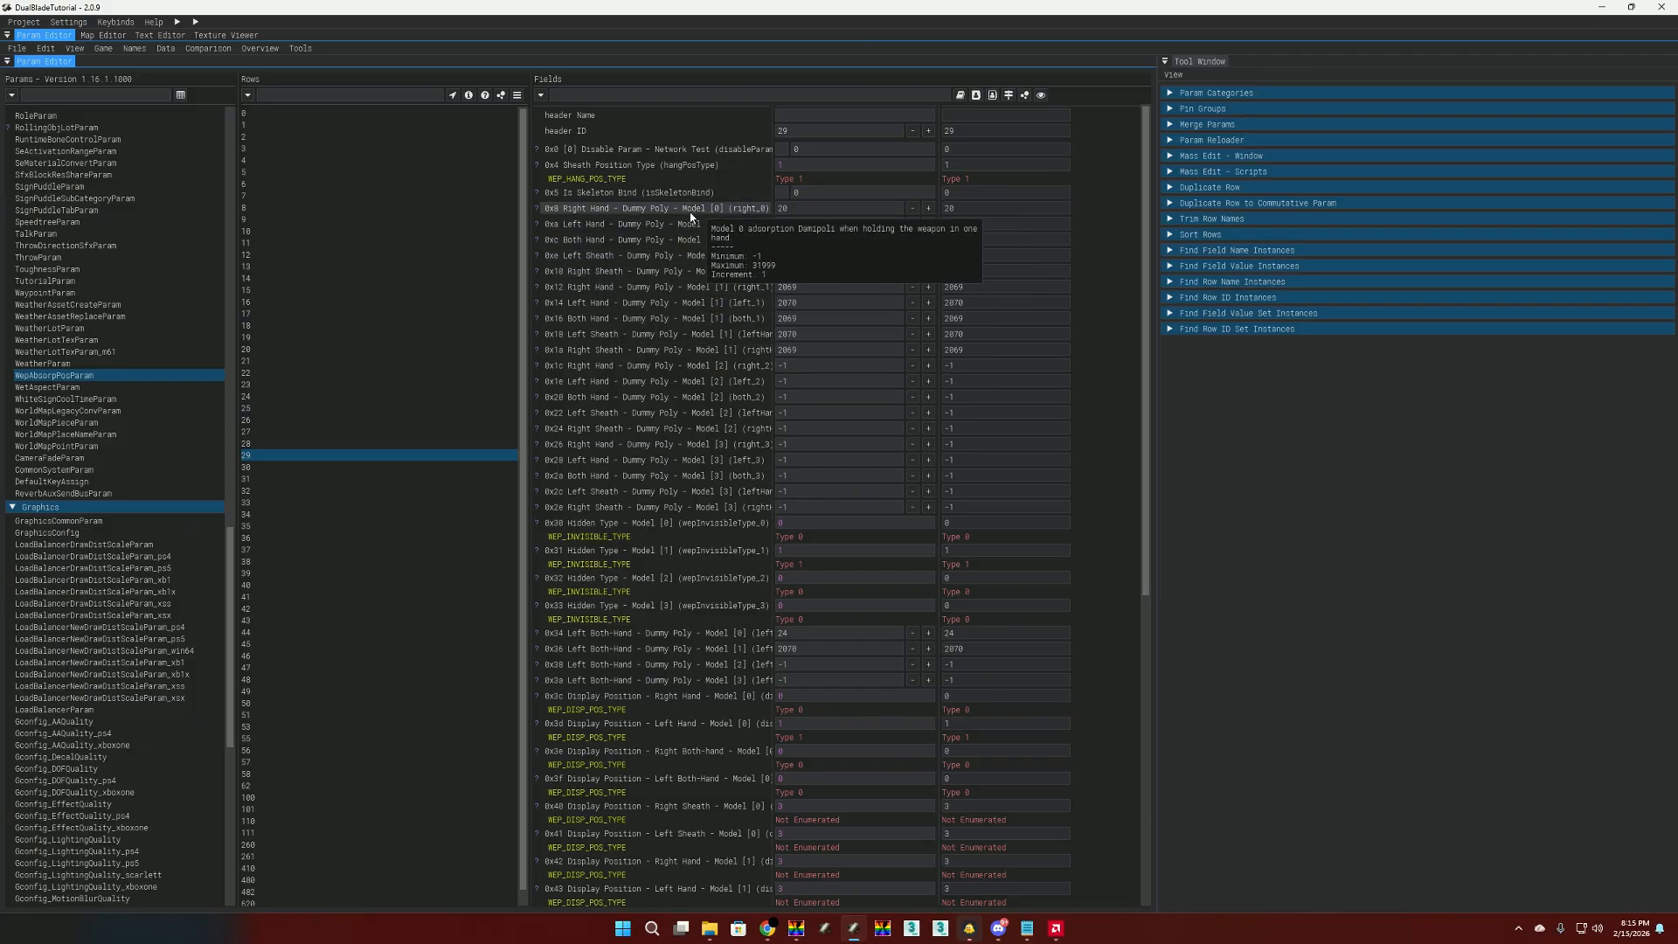
left_click(722, 212)
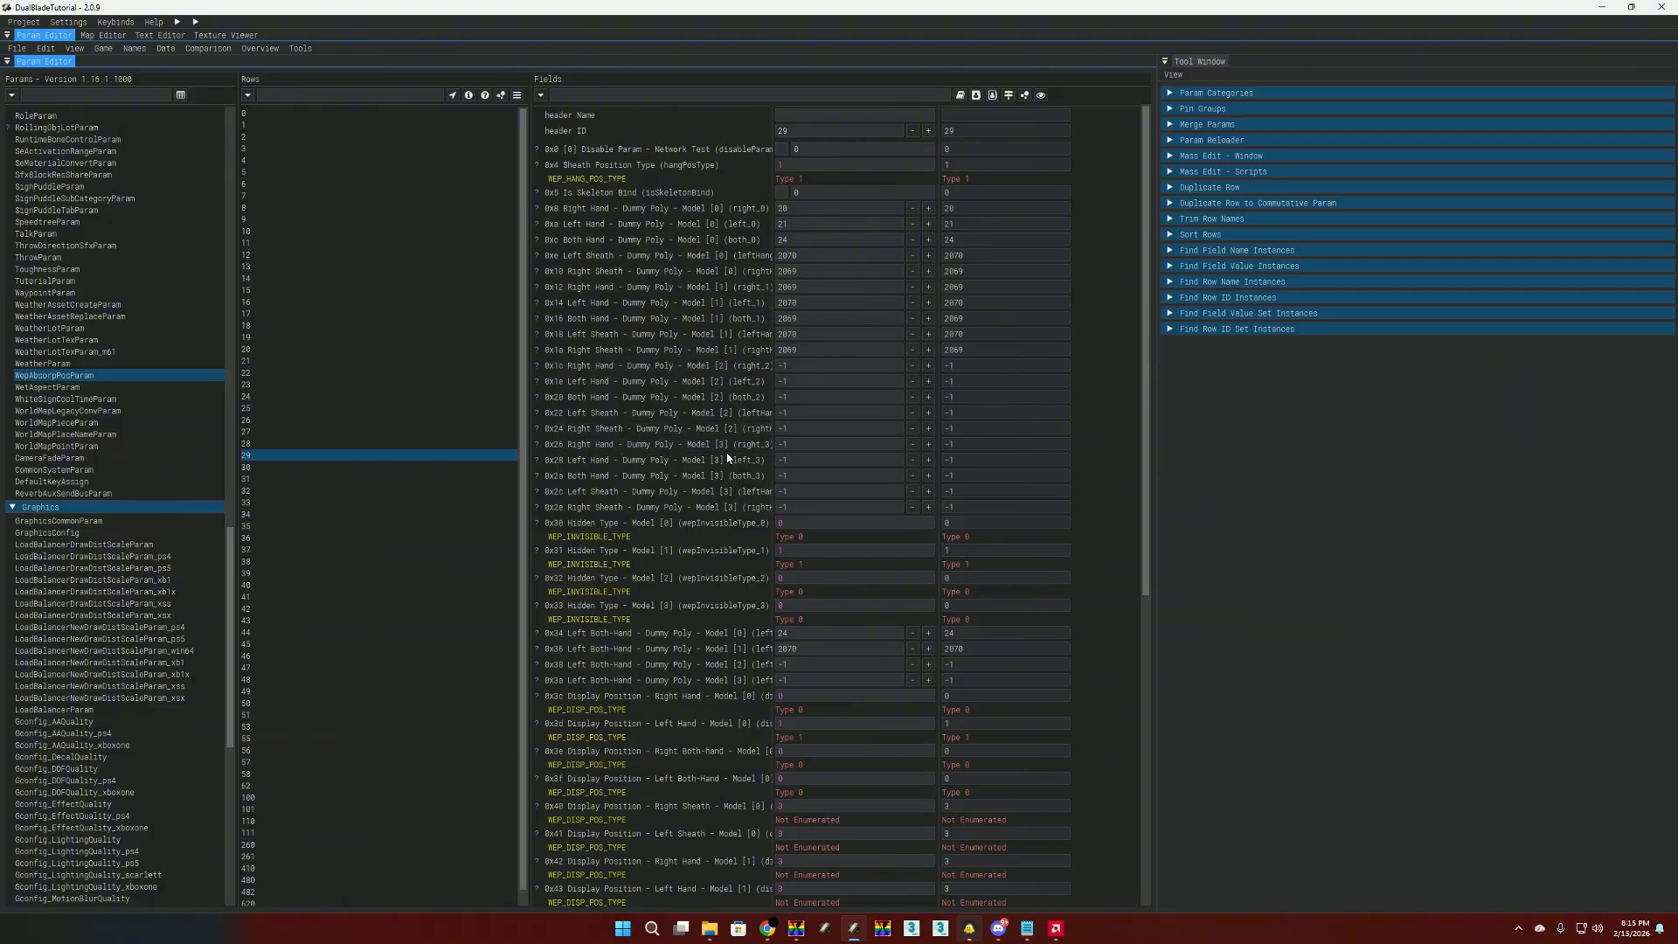
Step: In File Explorer, go to the wp_a_0550-partsbnd-dcx folder inside parts and open _witchy-bnd4.xml in Notepad
left_click(709, 929)
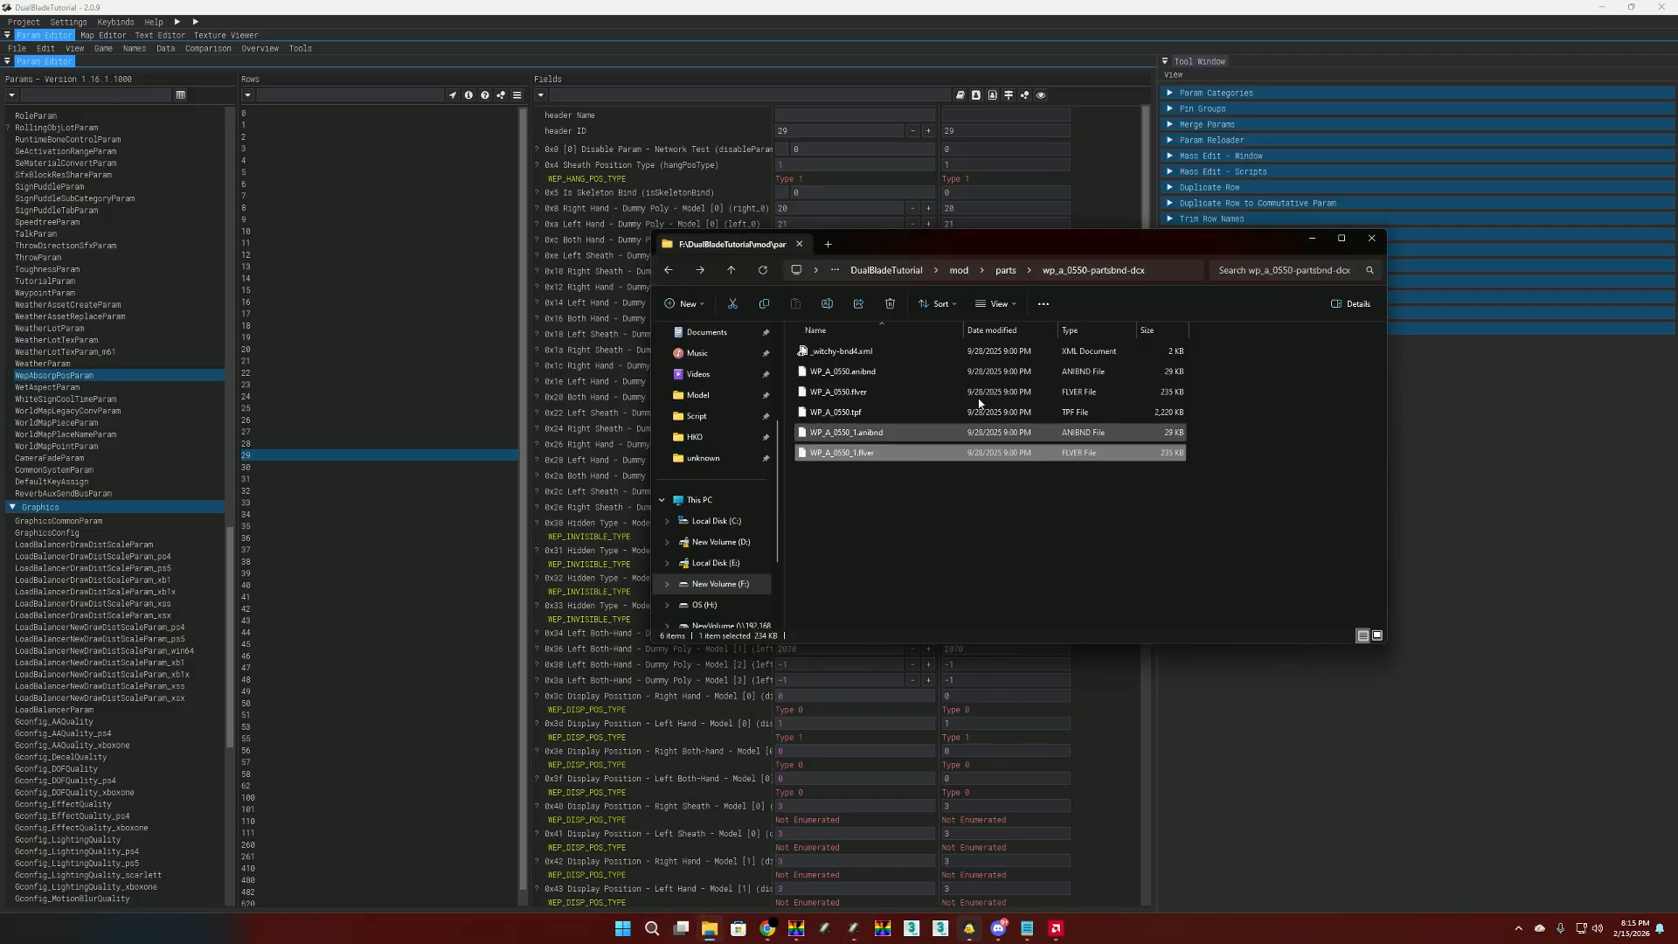
left_click(1006, 272)
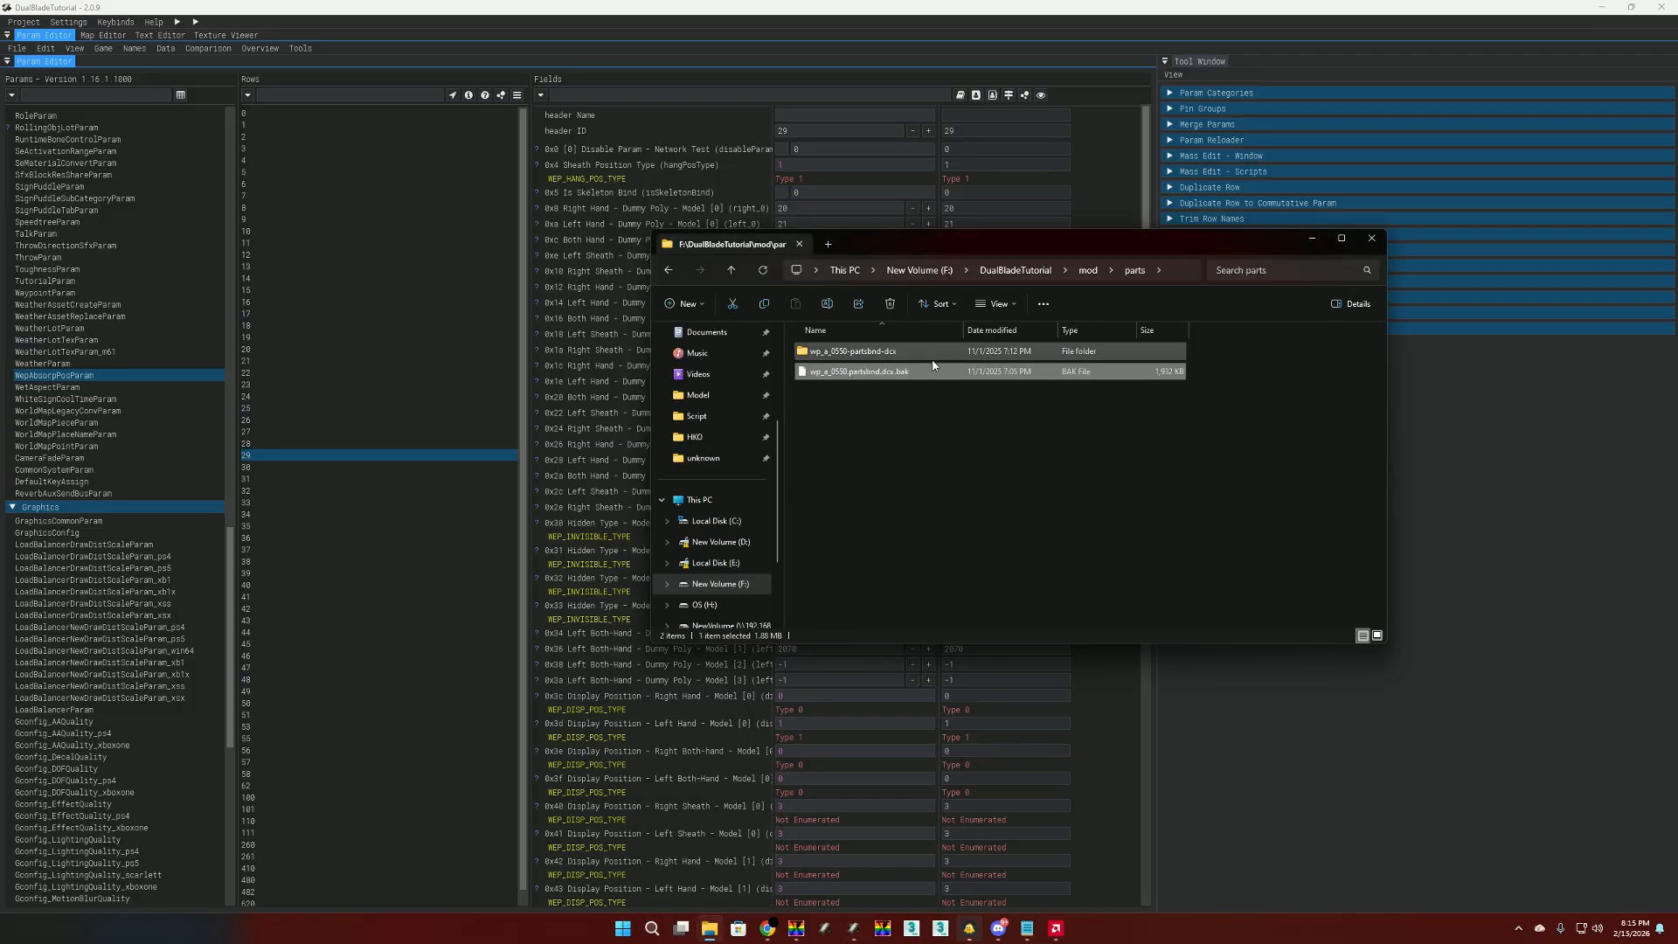
double_click(880, 352)
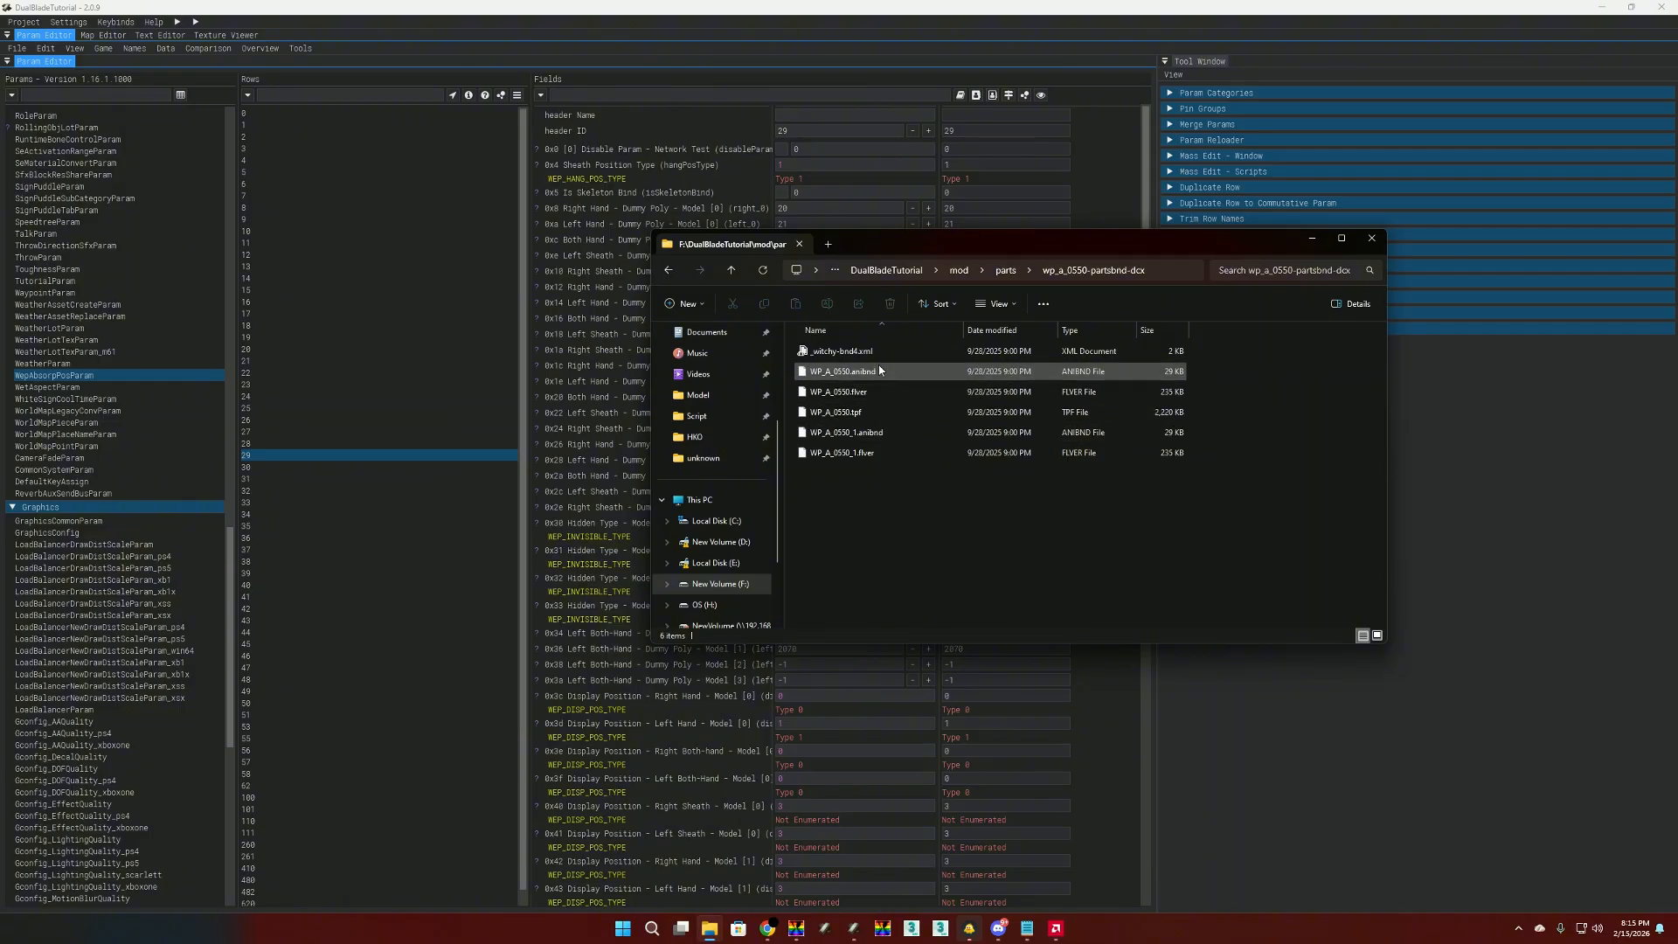
left_click(856, 357)
right_click(857, 358)
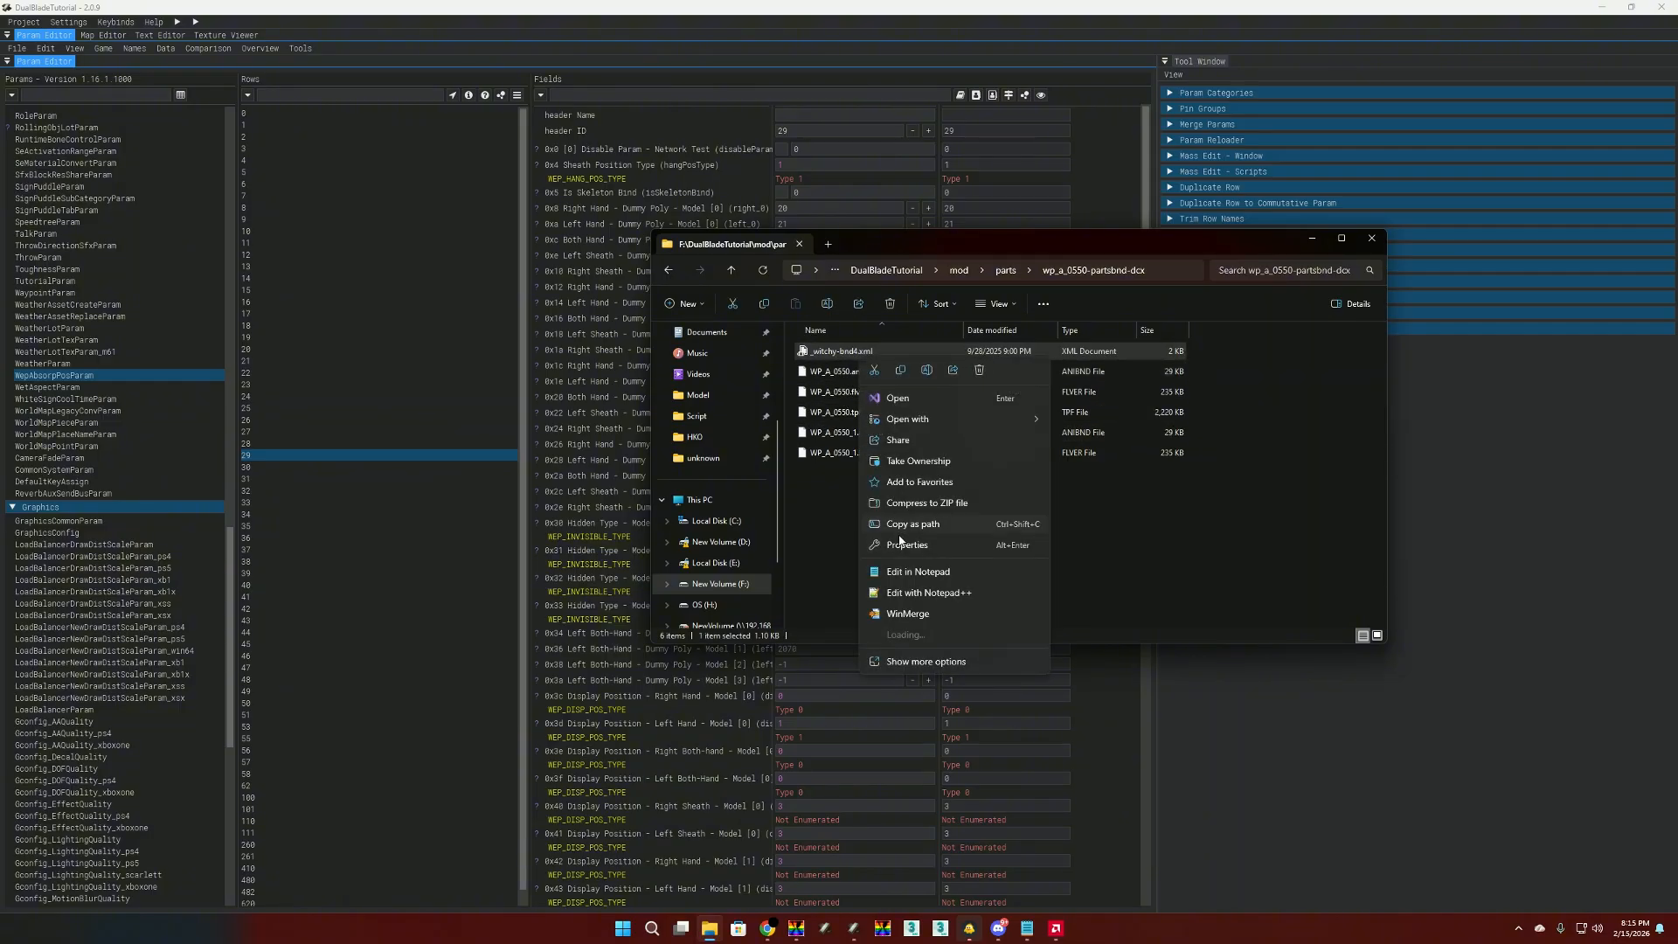
left_click(896, 572)
left_click(492, 521)
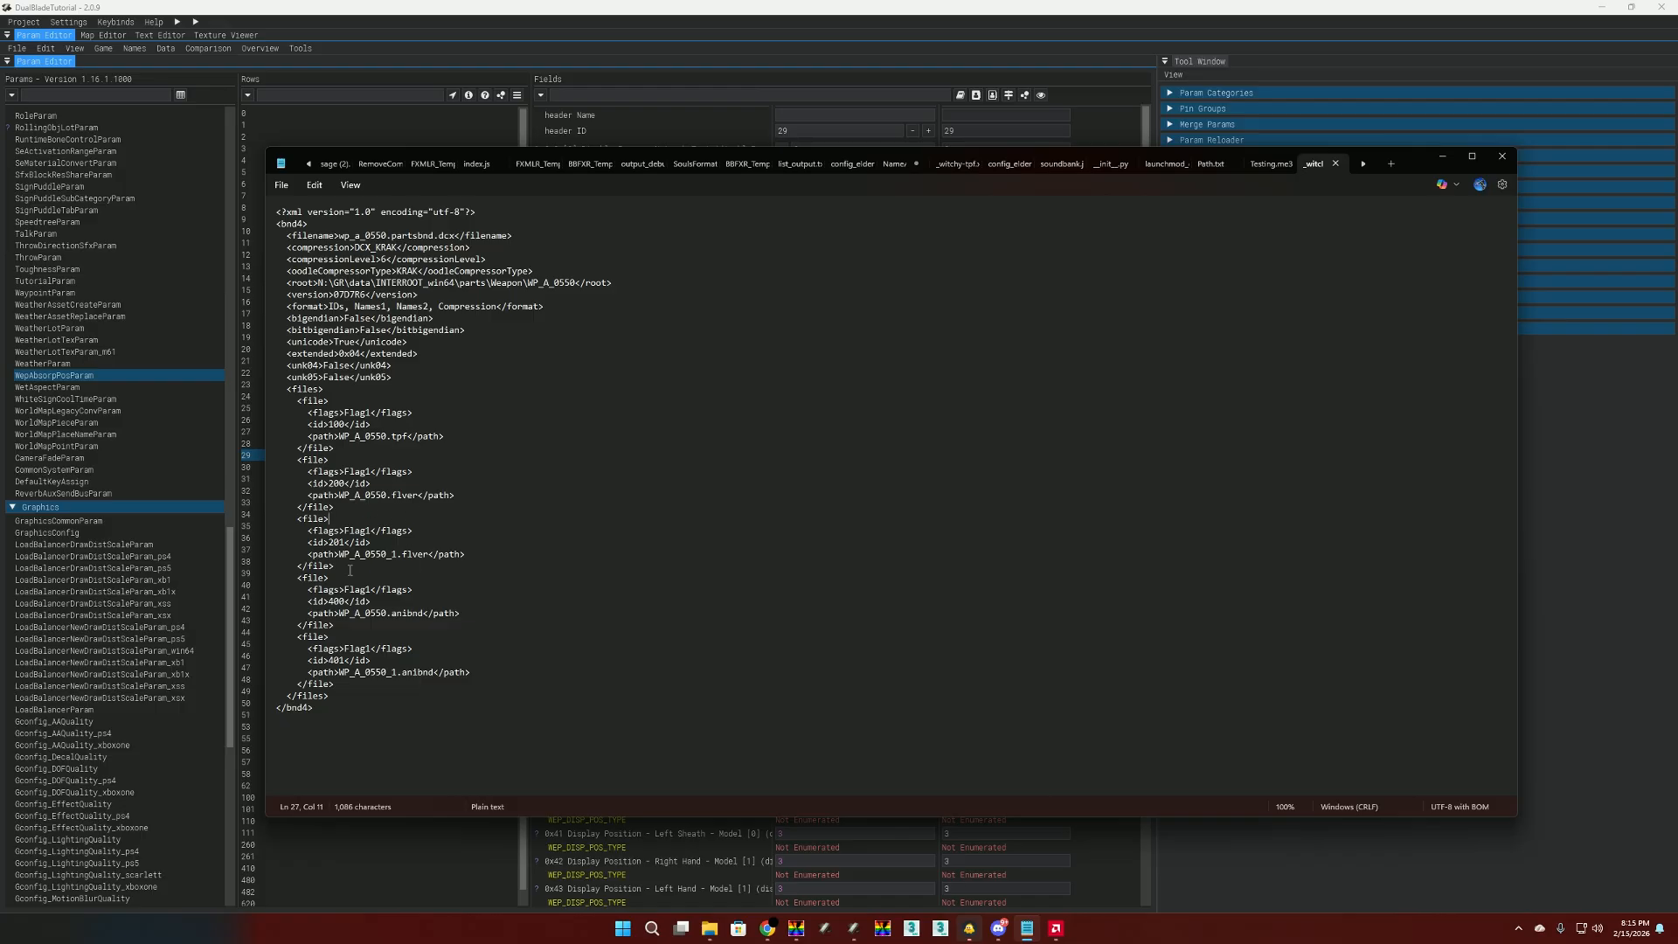
Step: Examine the XML file entries for WP_A_0550.flver and WP_A_0550_1.flver
left_click_drag(349, 569, 311, 483)
left_click(386, 486)
left_click(382, 541)
left_click_drag(382, 541, 308, 542)
left_click_drag(351, 568, 298, 522)
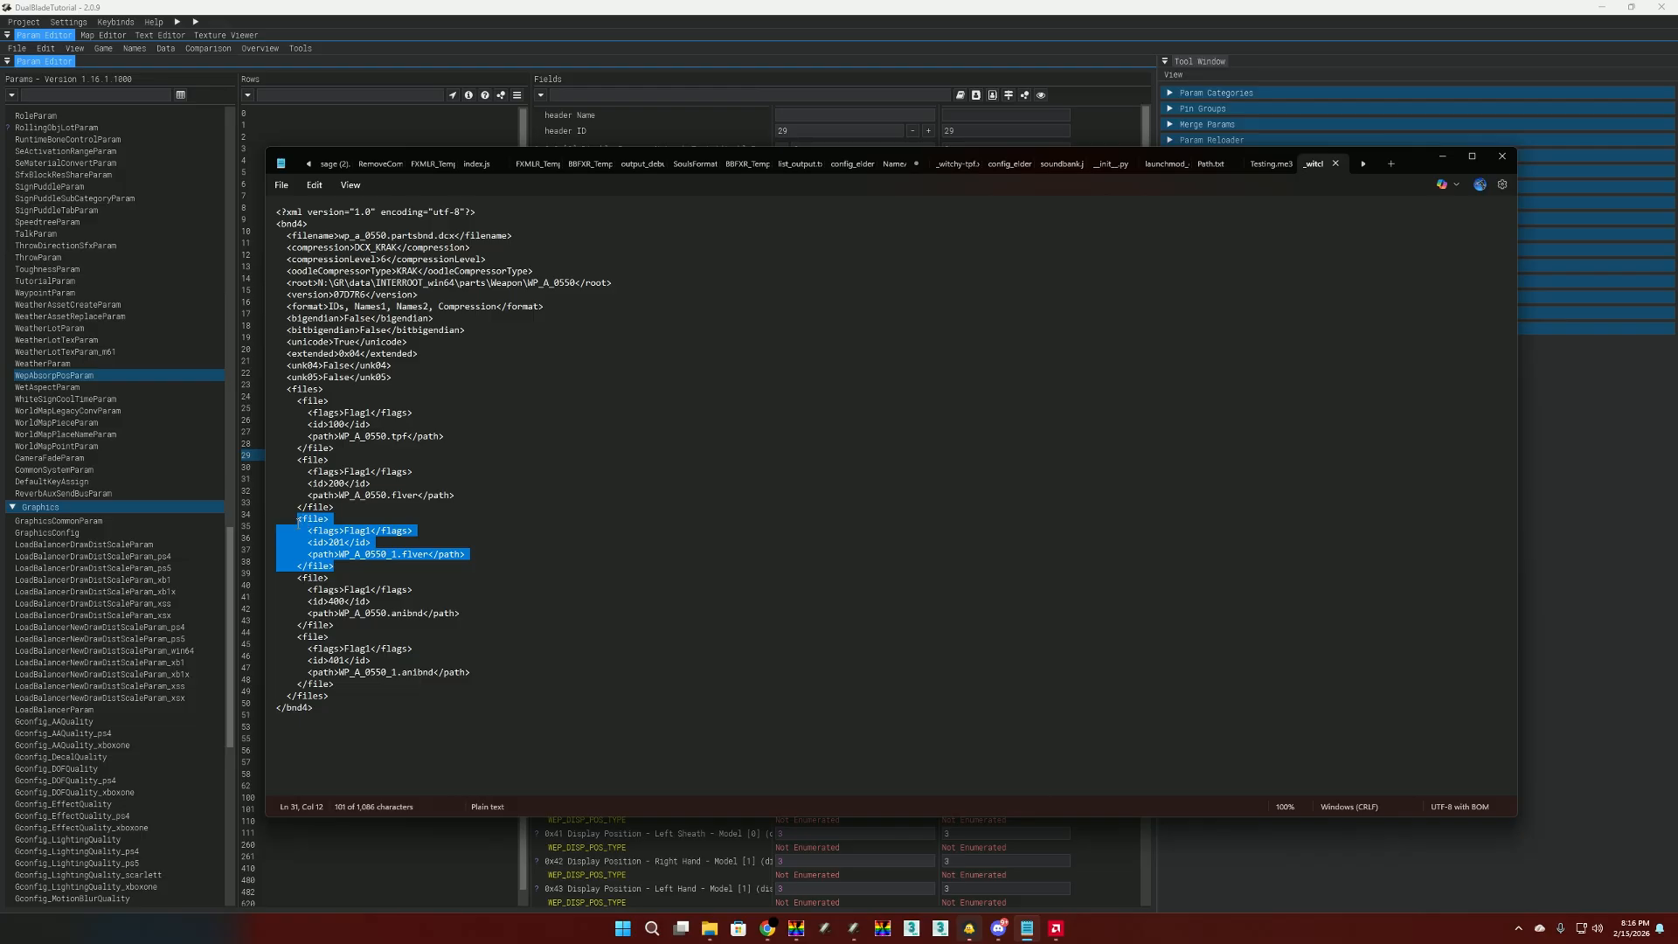
Step: Compare the final digits of the IDs in the two flver entries, 200 and 201
left_click(344, 544)
double_click(343, 543)
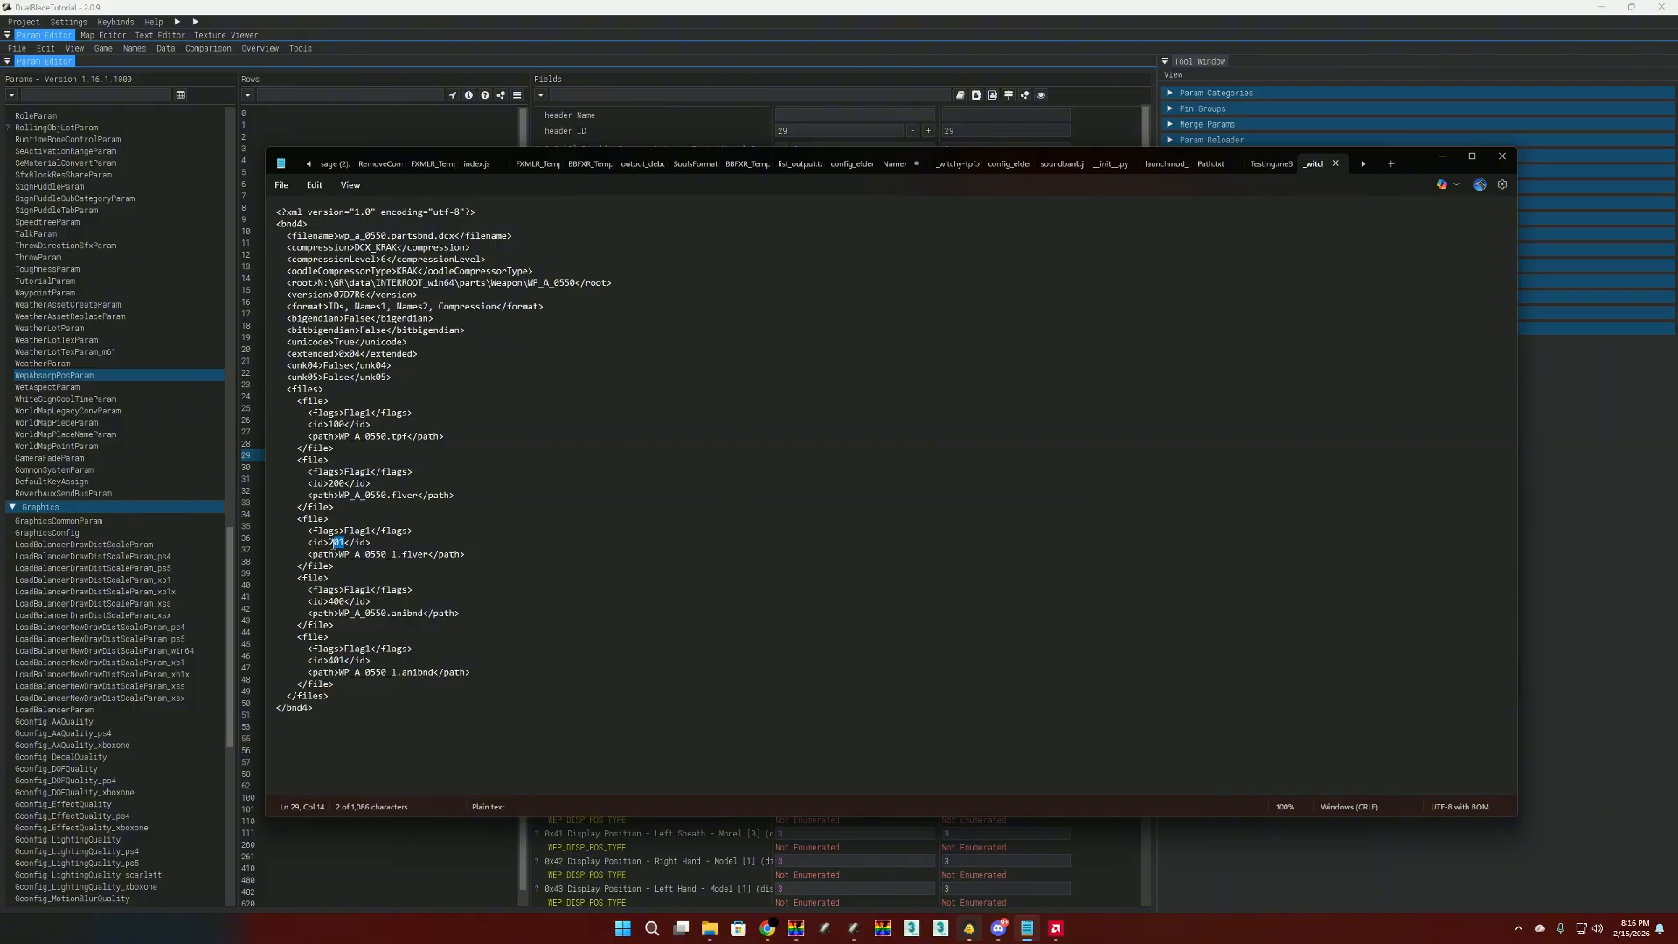
double_click(337, 483)
double_click(339, 485)
left_click(343, 484)
left_click_drag(340, 484, 344, 484)
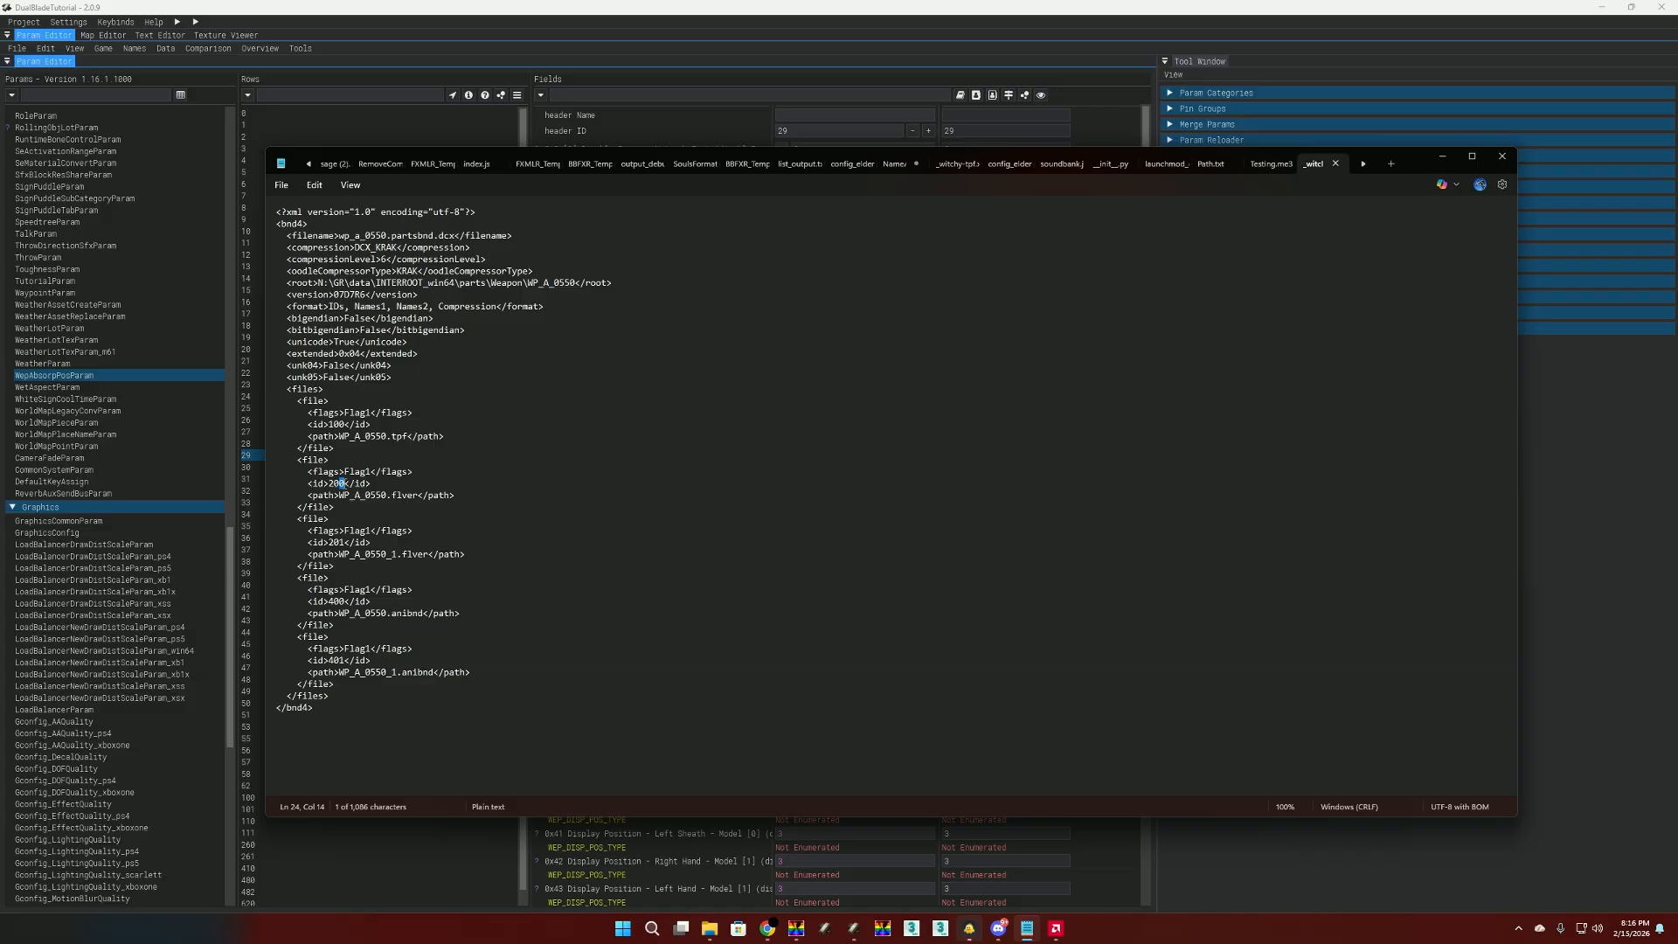
left_click(343, 543)
left_click_drag(339, 543, 344, 543)
Step: Check the WP_A_0550_1.flver path line against the file names in the wp_a_0550-partsbnd-dcx folder
left_click_drag(502, 550, 309, 554)
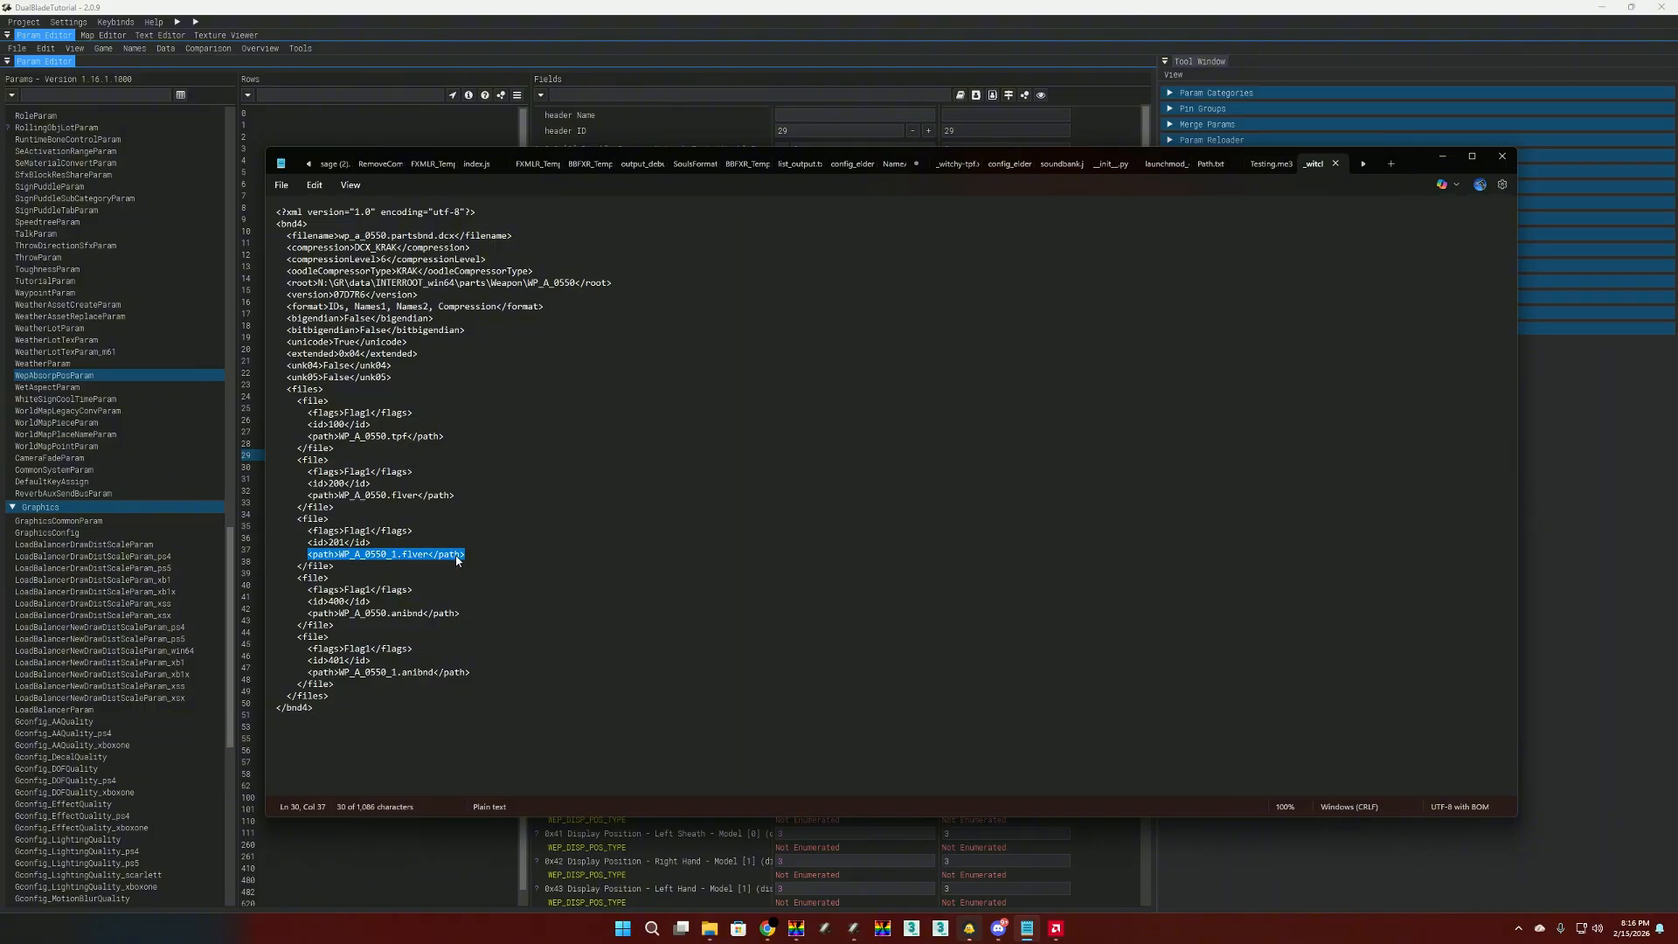
left_click(709, 928)
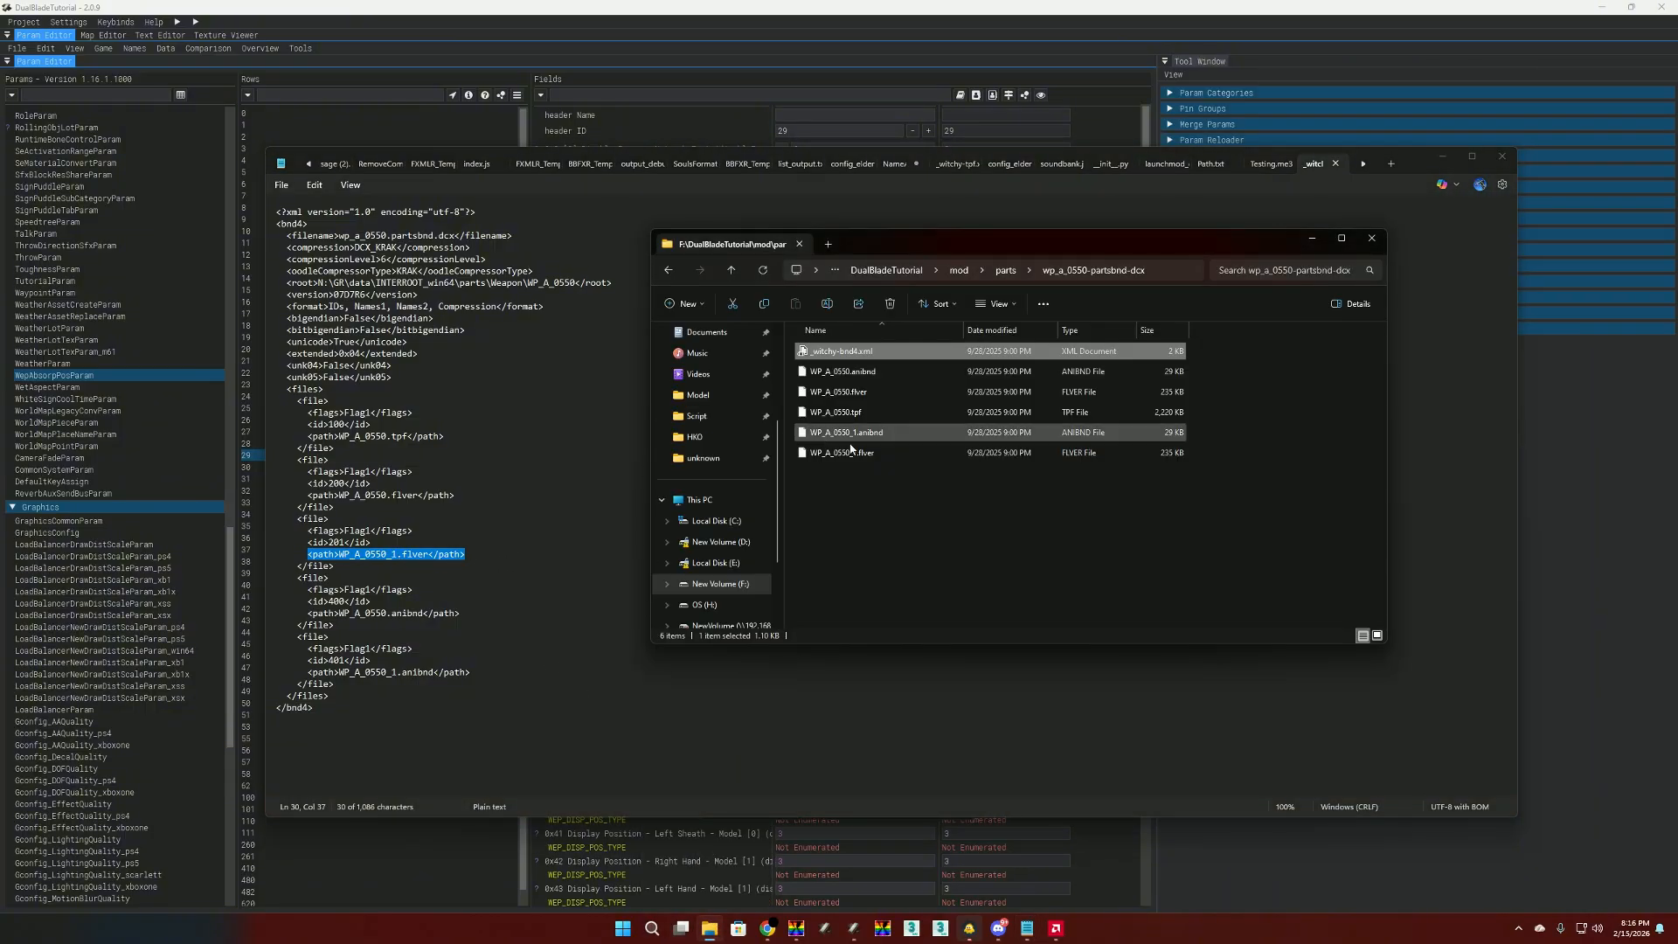
left_click(367, 553)
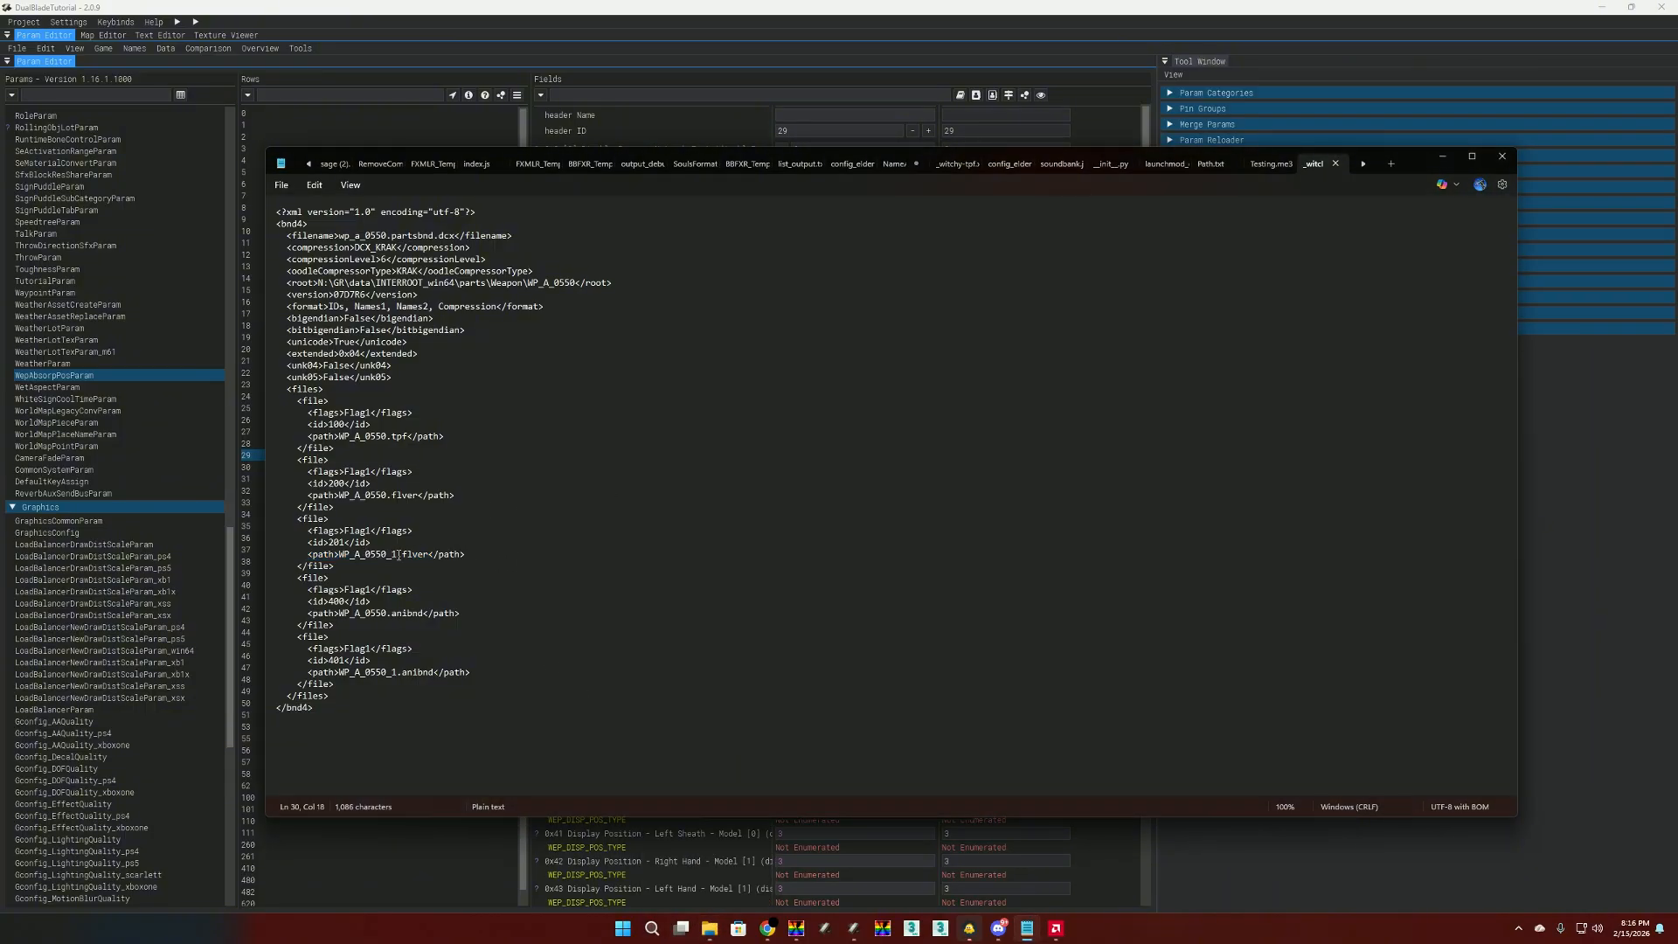
double_click(399, 554)
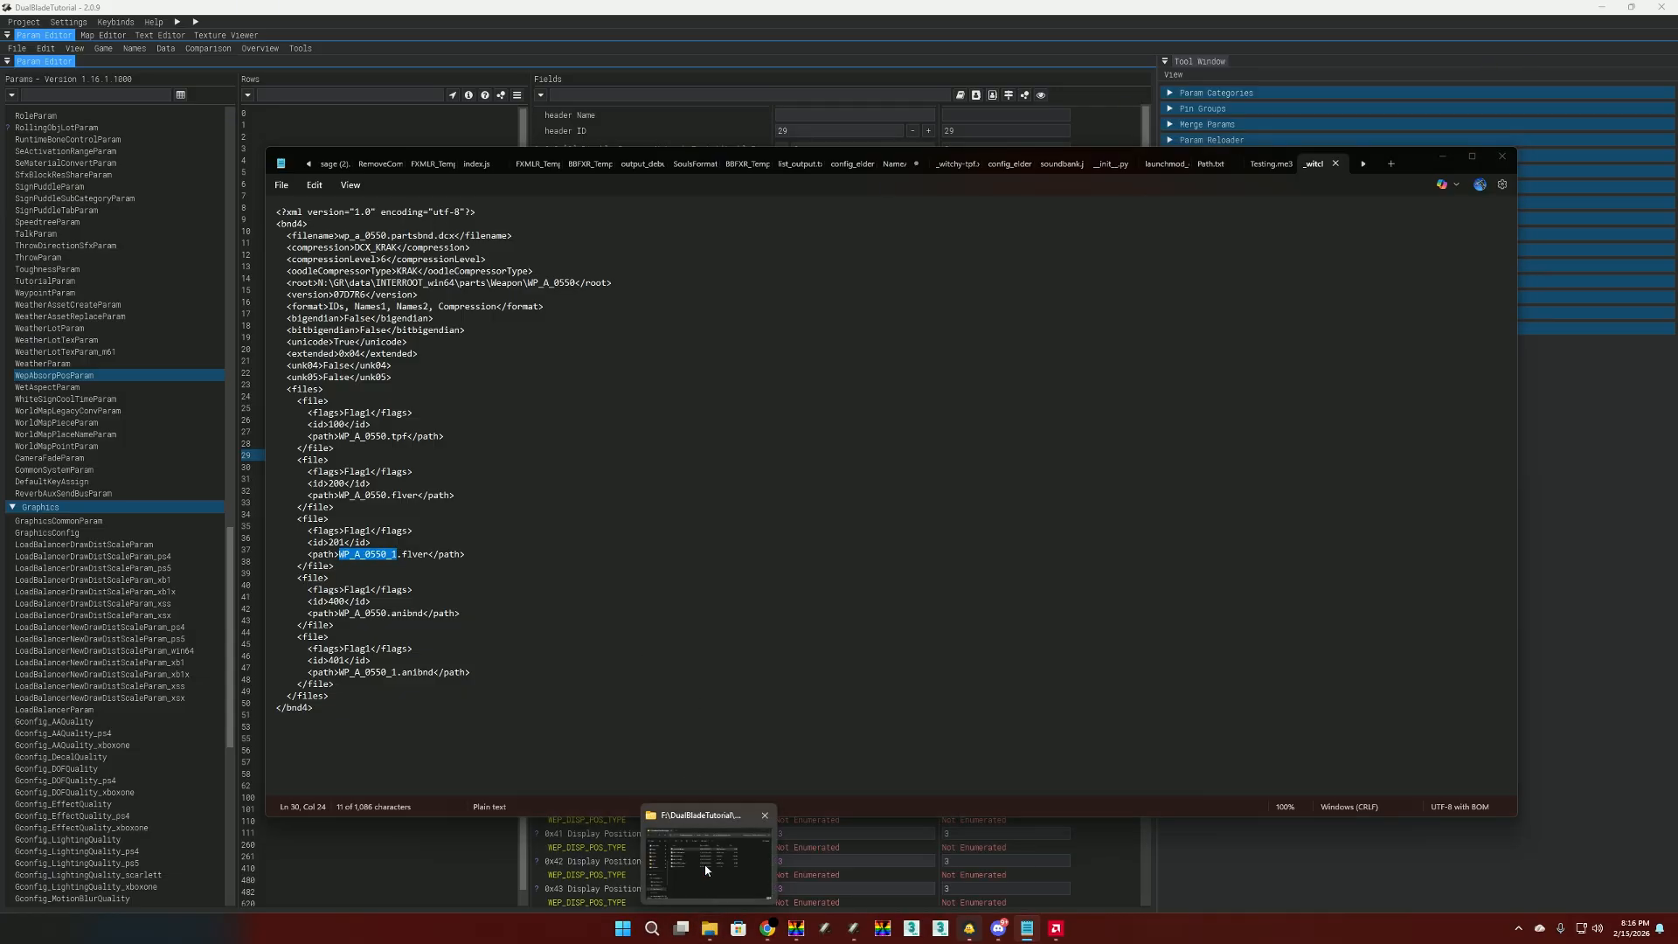
left_click(709, 929)
left_click(374, 543)
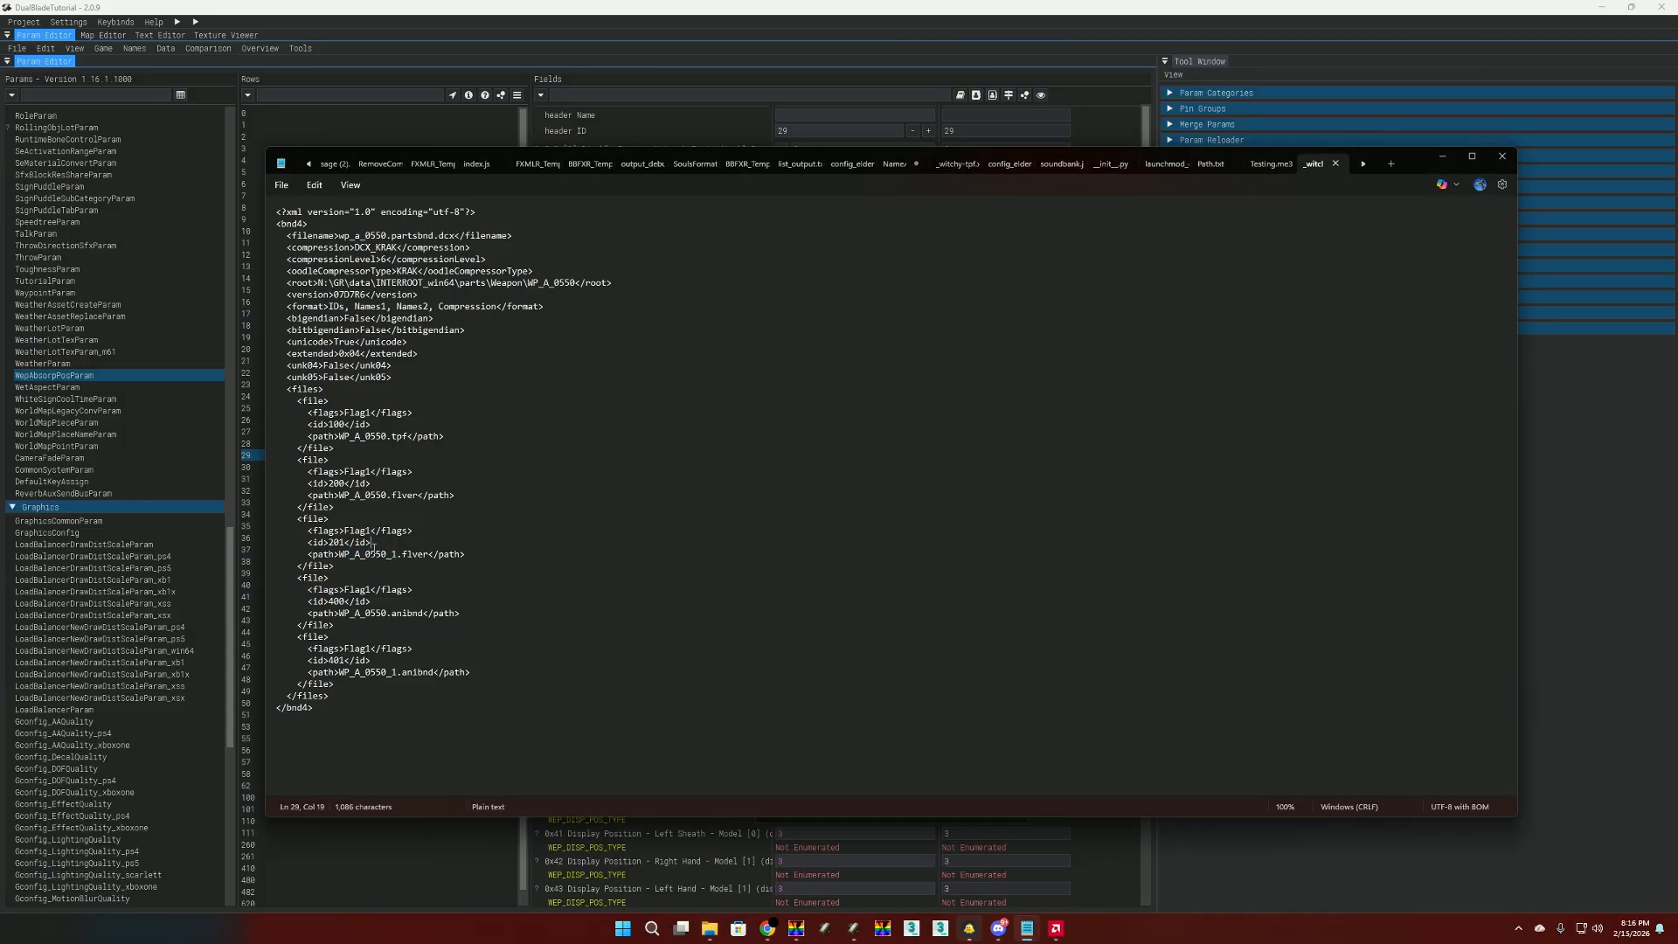
Step: Review the ID line and the _1 suffix in the path line of the WP_A_0550_1.flver entry
left_click_drag(410, 543, 306, 542)
left_click_drag(492, 553, 301, 554)
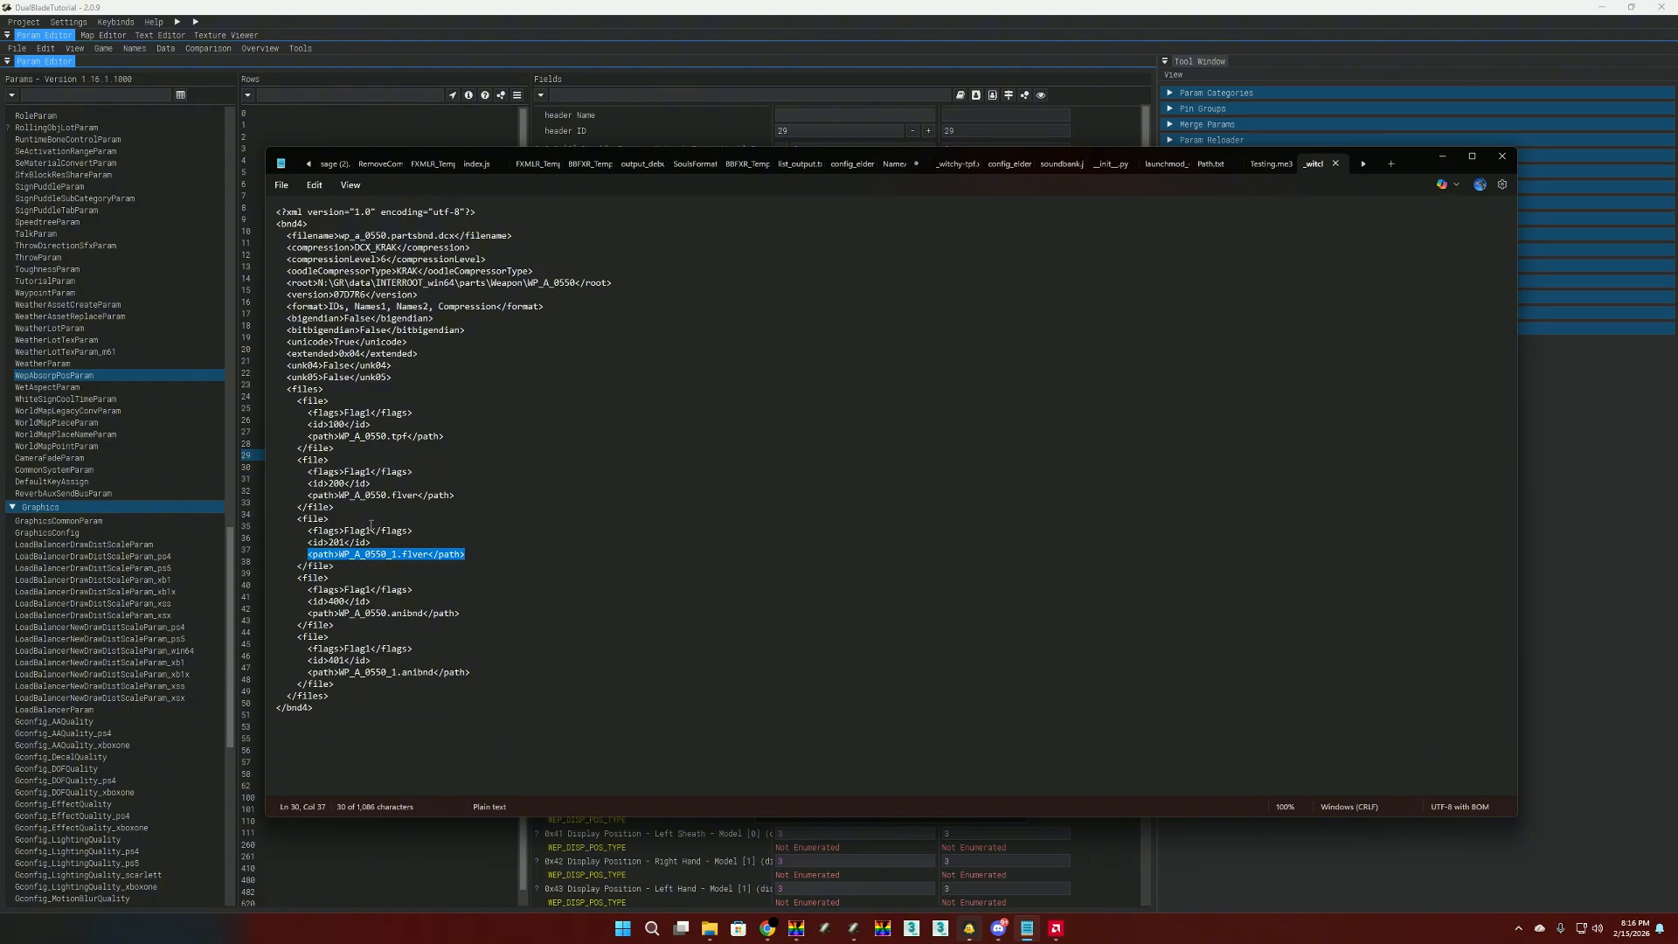
left_click(396, 542)
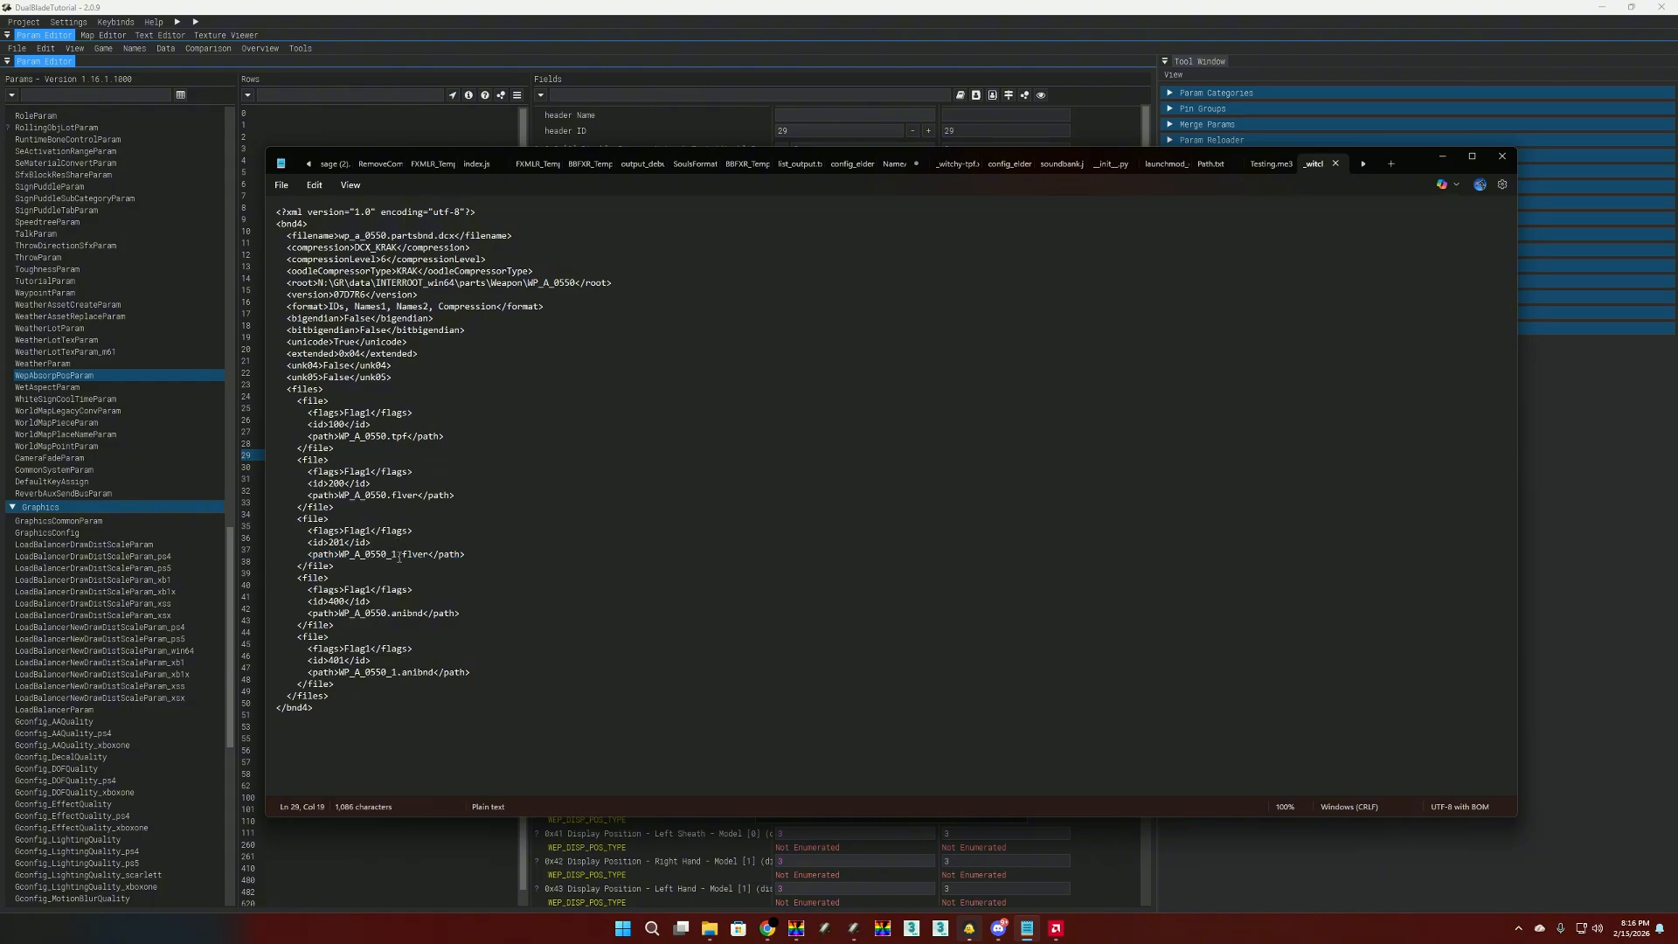
left_click(394, 555)
left_click_drag(398, 556, 391, 561)
left_click_drag(370, 542, 304, 542)
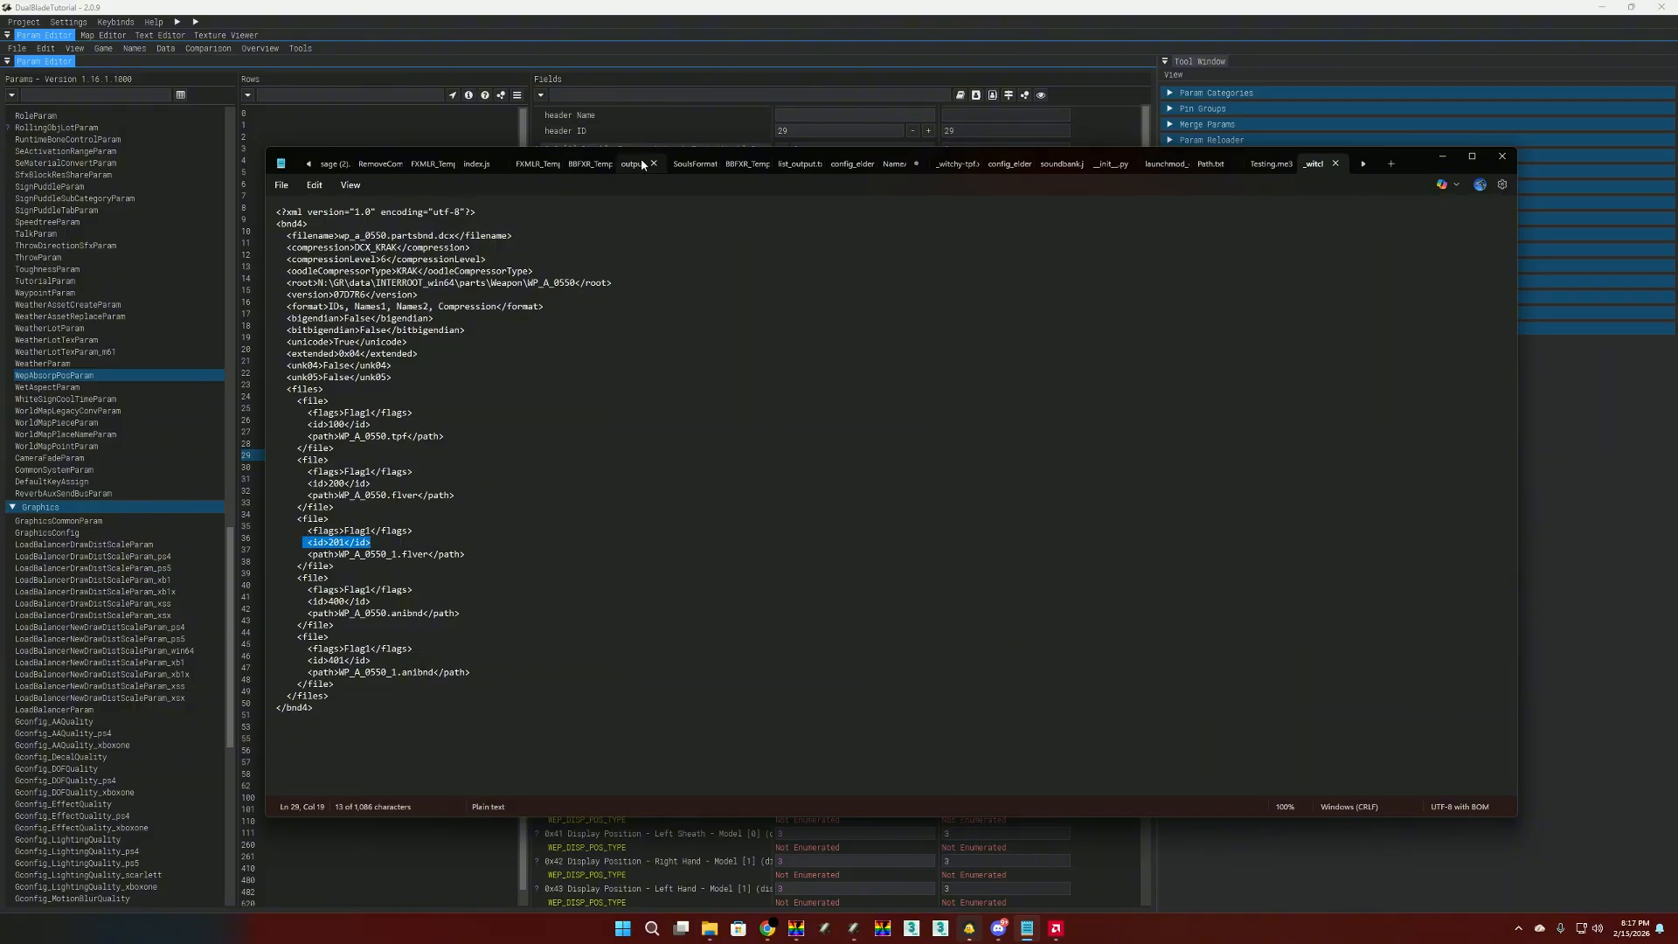
Step: Compare the complete file block with ID 200 to the one with ID 201
left_click_drag(386, 502, 295, 460)
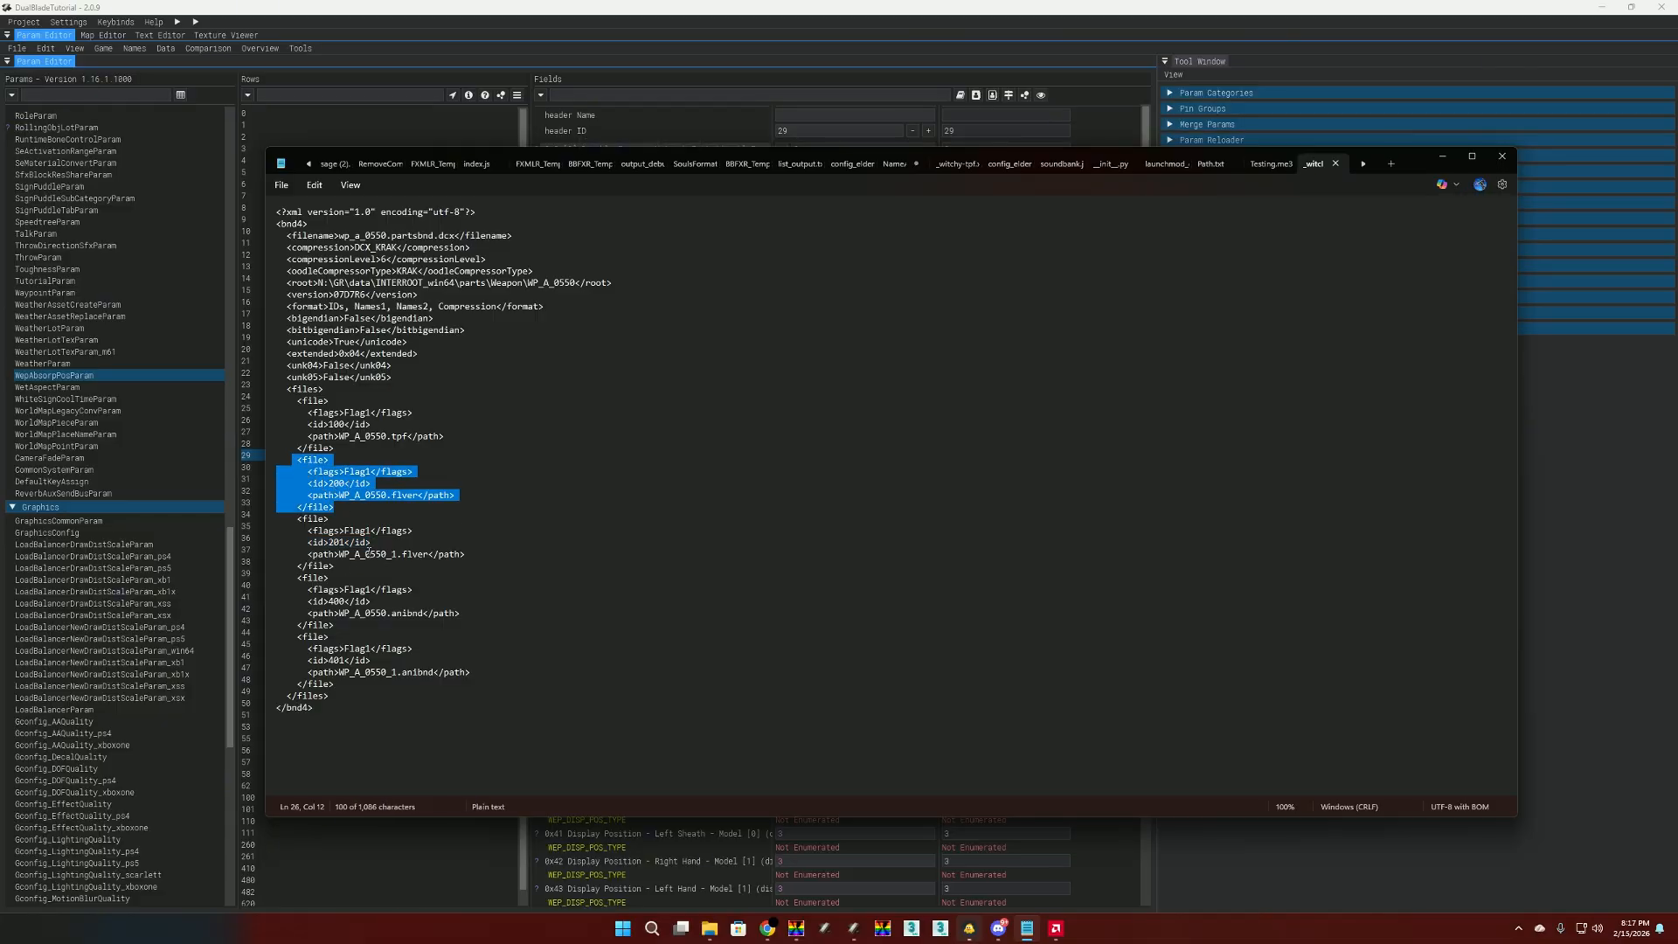
left_click(355, 564)
left_click_drag(355, 564, 298, 517)
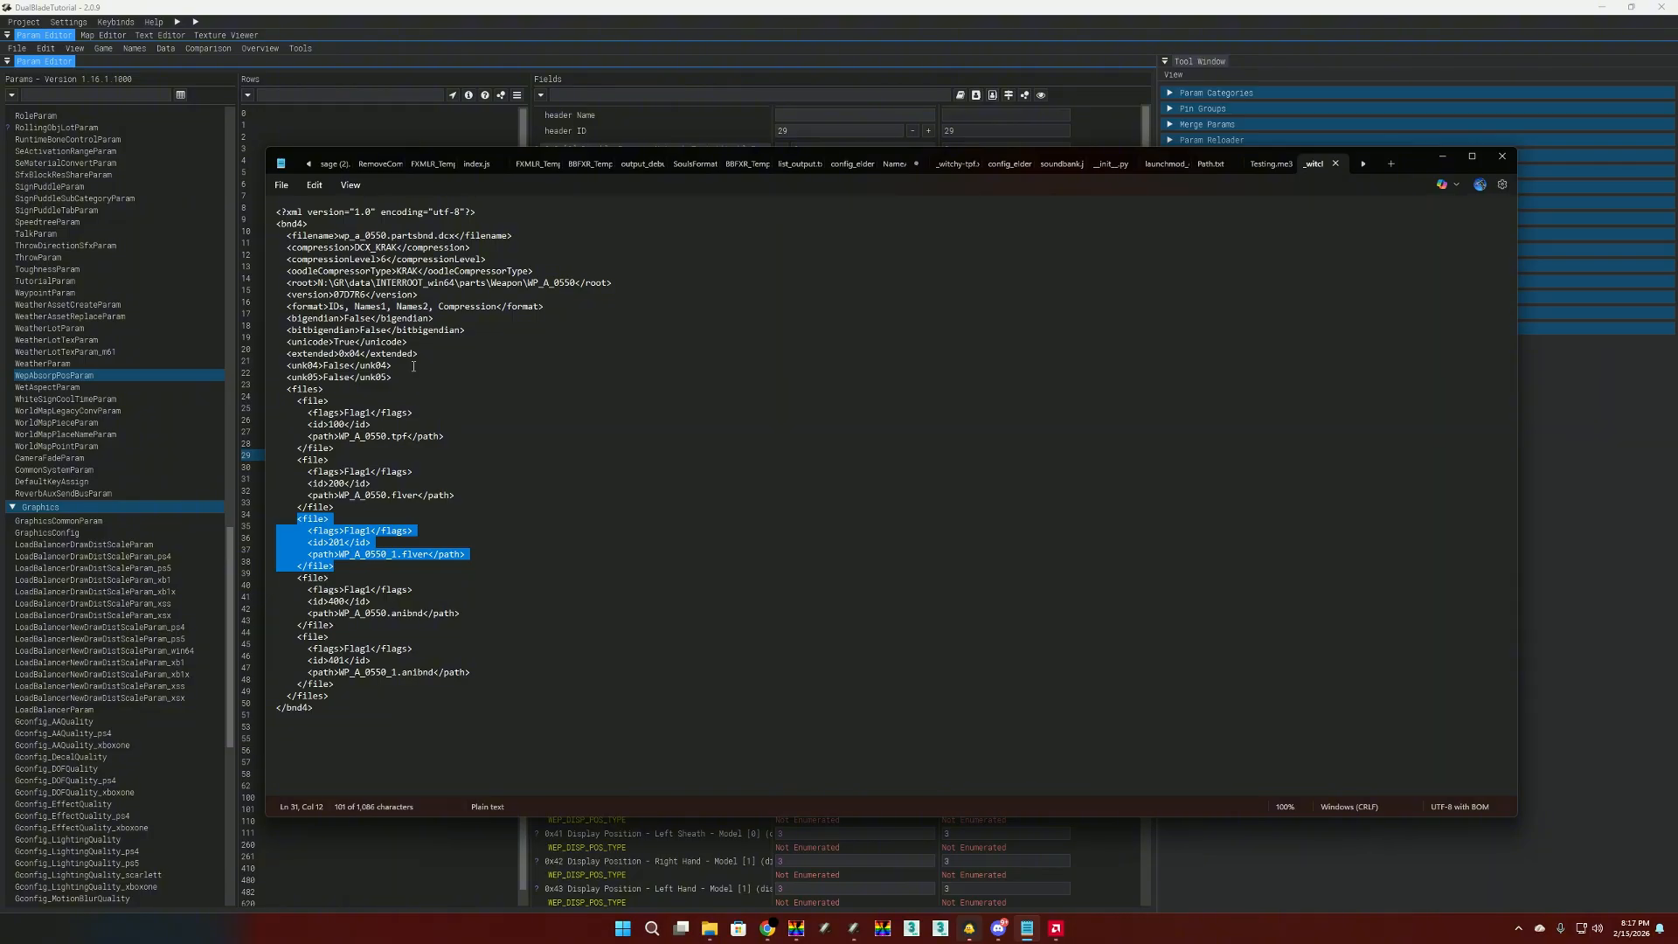
Step: Check the dummy poly fields of WepAbsorpPosParam row 29 against the weapon and sheath models shown in DS Anim Studio
left_click(601, 128)
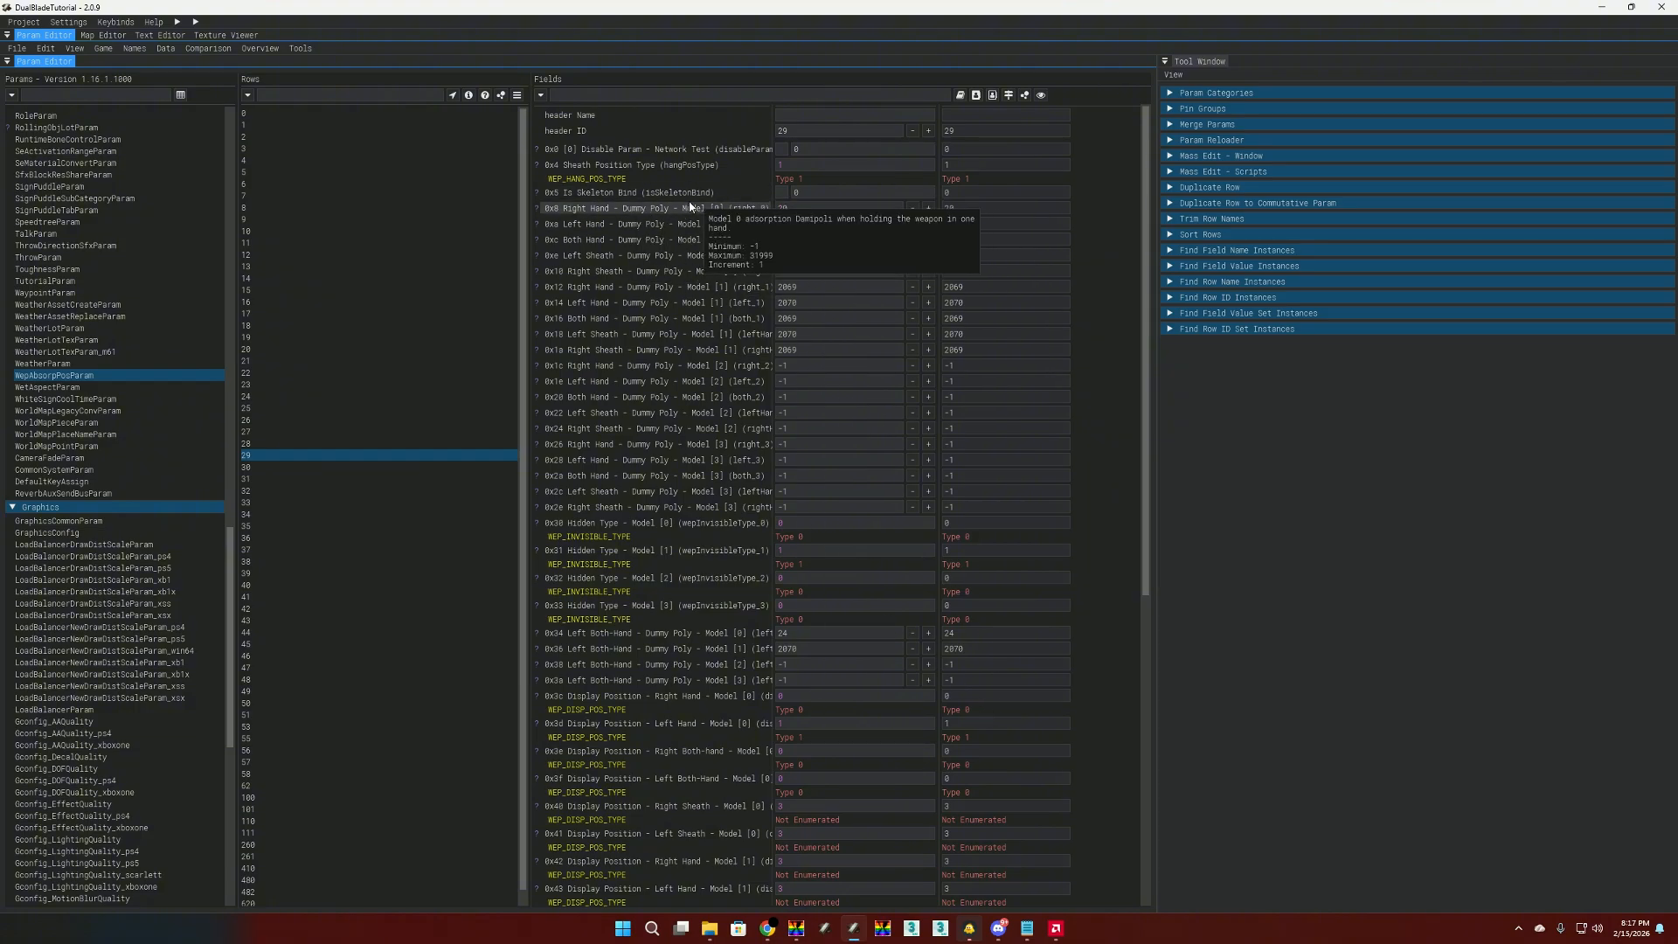
left_click(796, 928)
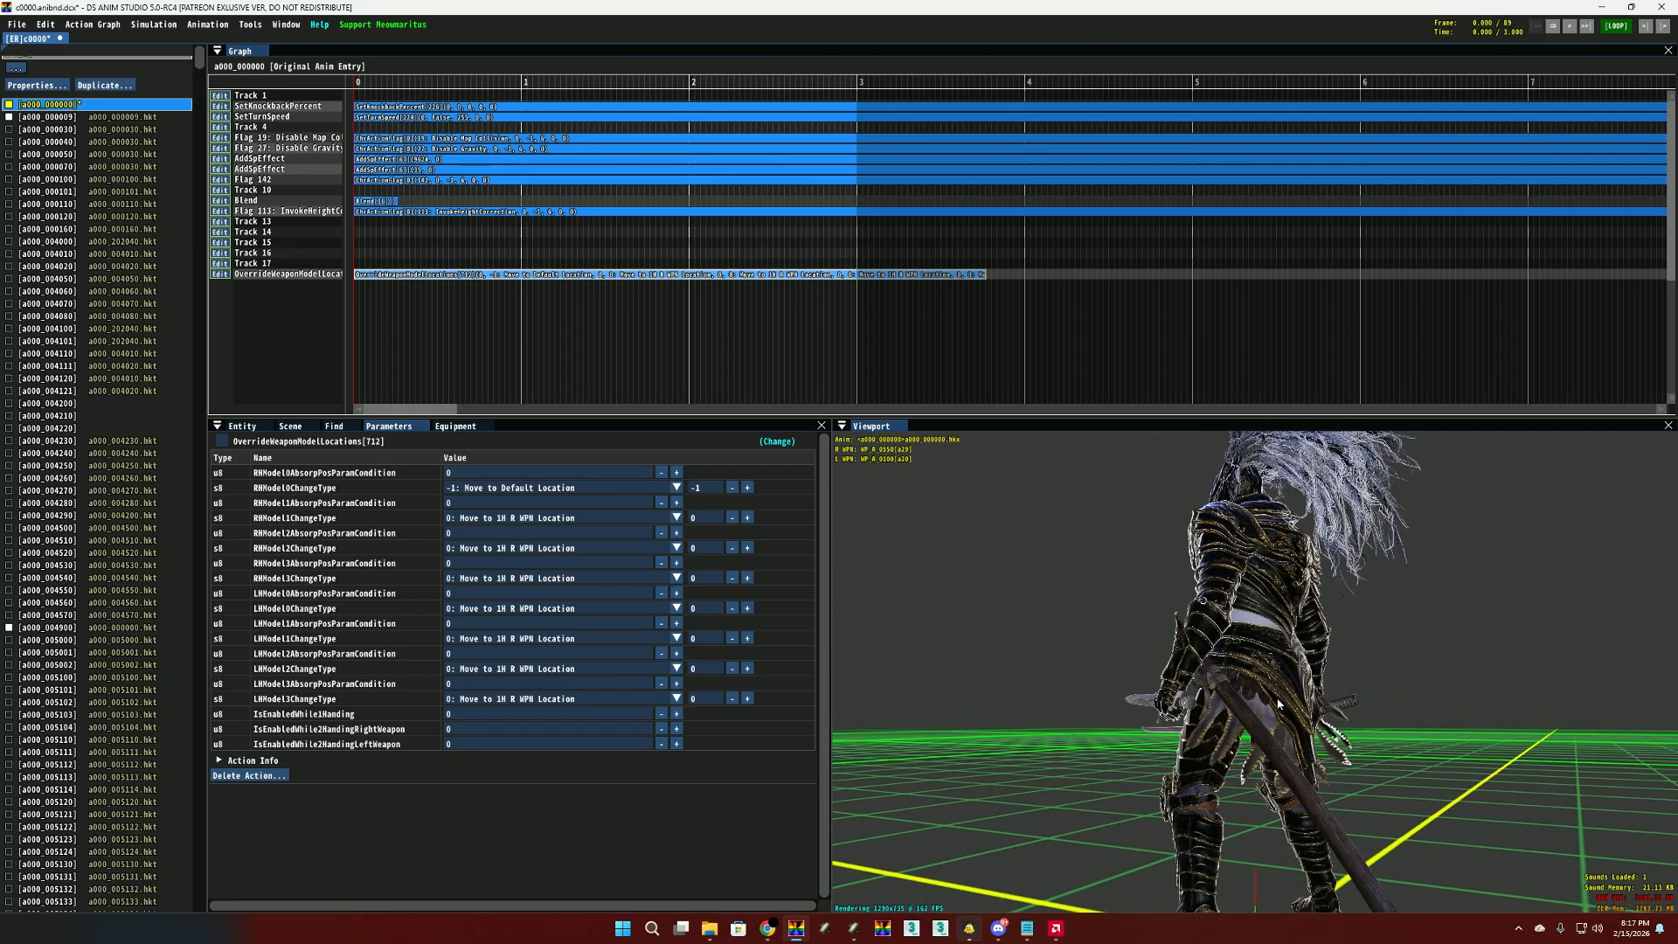
left_click(804, 878)
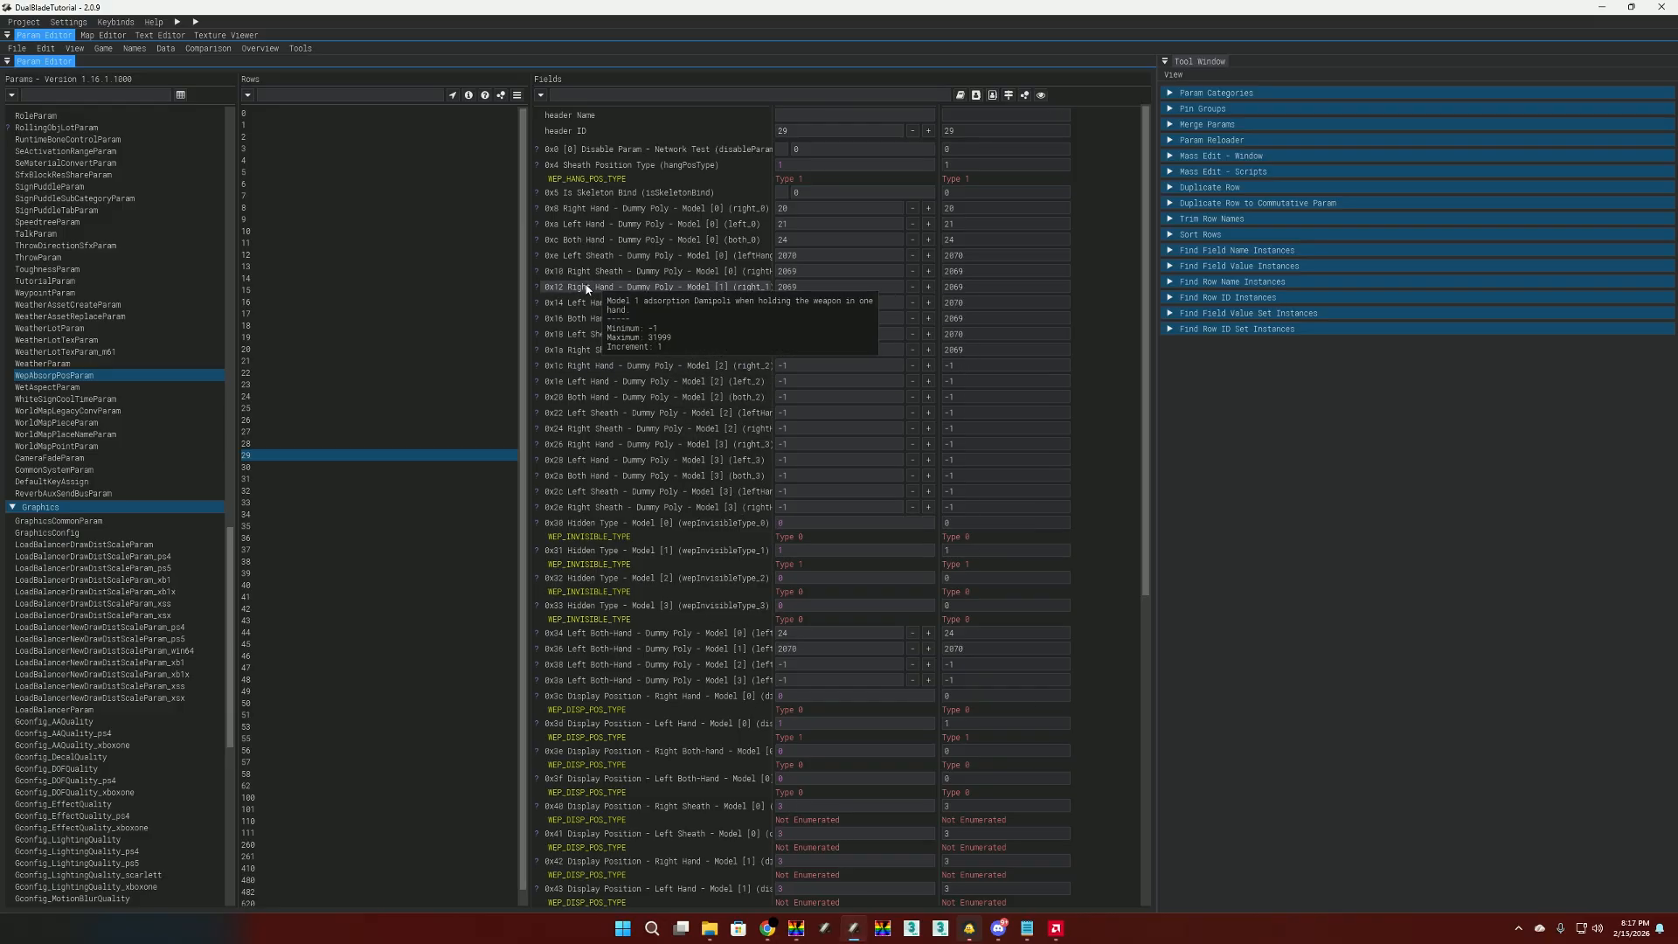
Step: Check the Right Sheath Model [0] and Right Hand Model [1] dummy polys of WepAbsorpPosParam row 29 against the character in DS Anim Studio
mouse_move(682, 295)
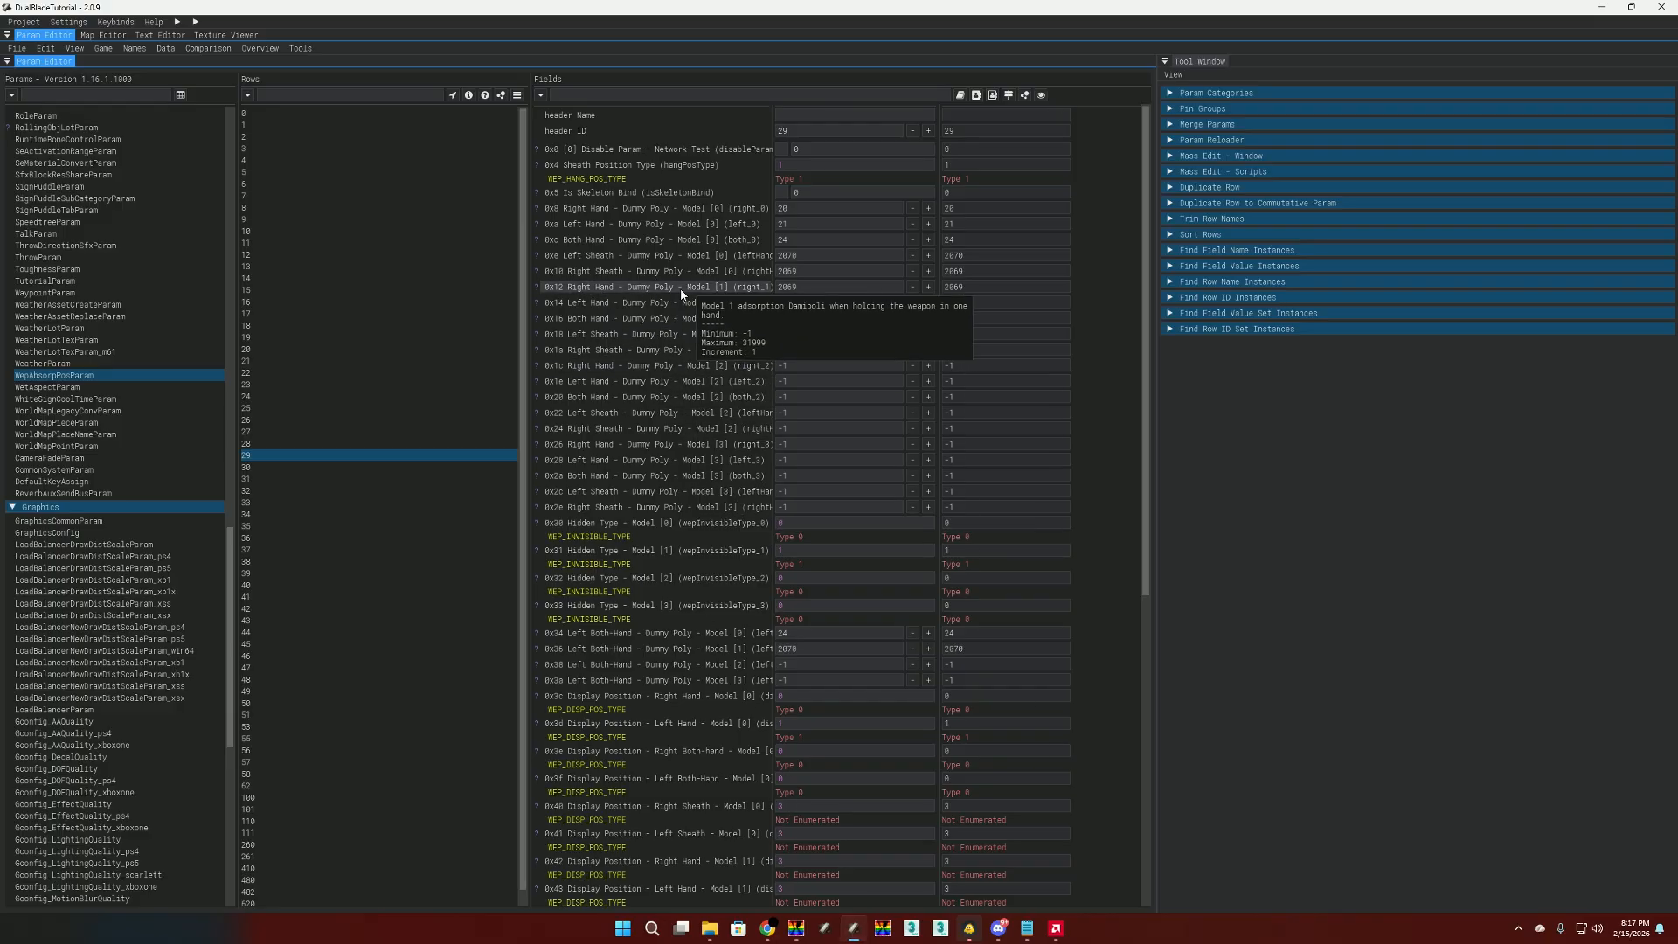
double_click(796, 274)
left_click(730, 272)
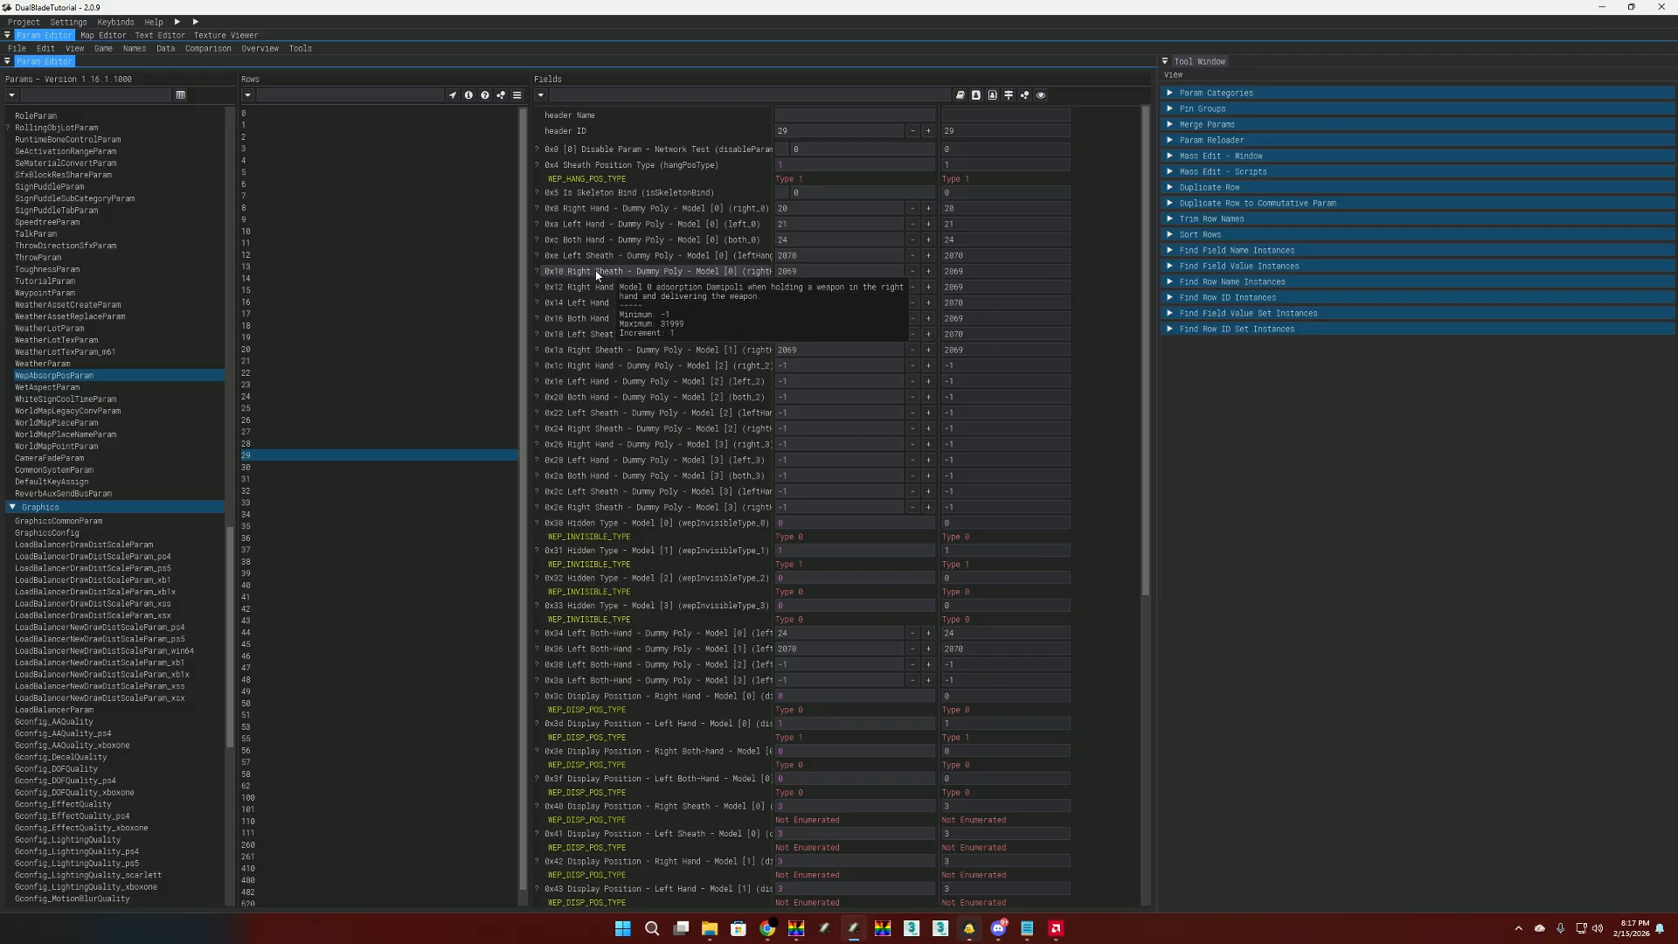
double_click(792, 274)
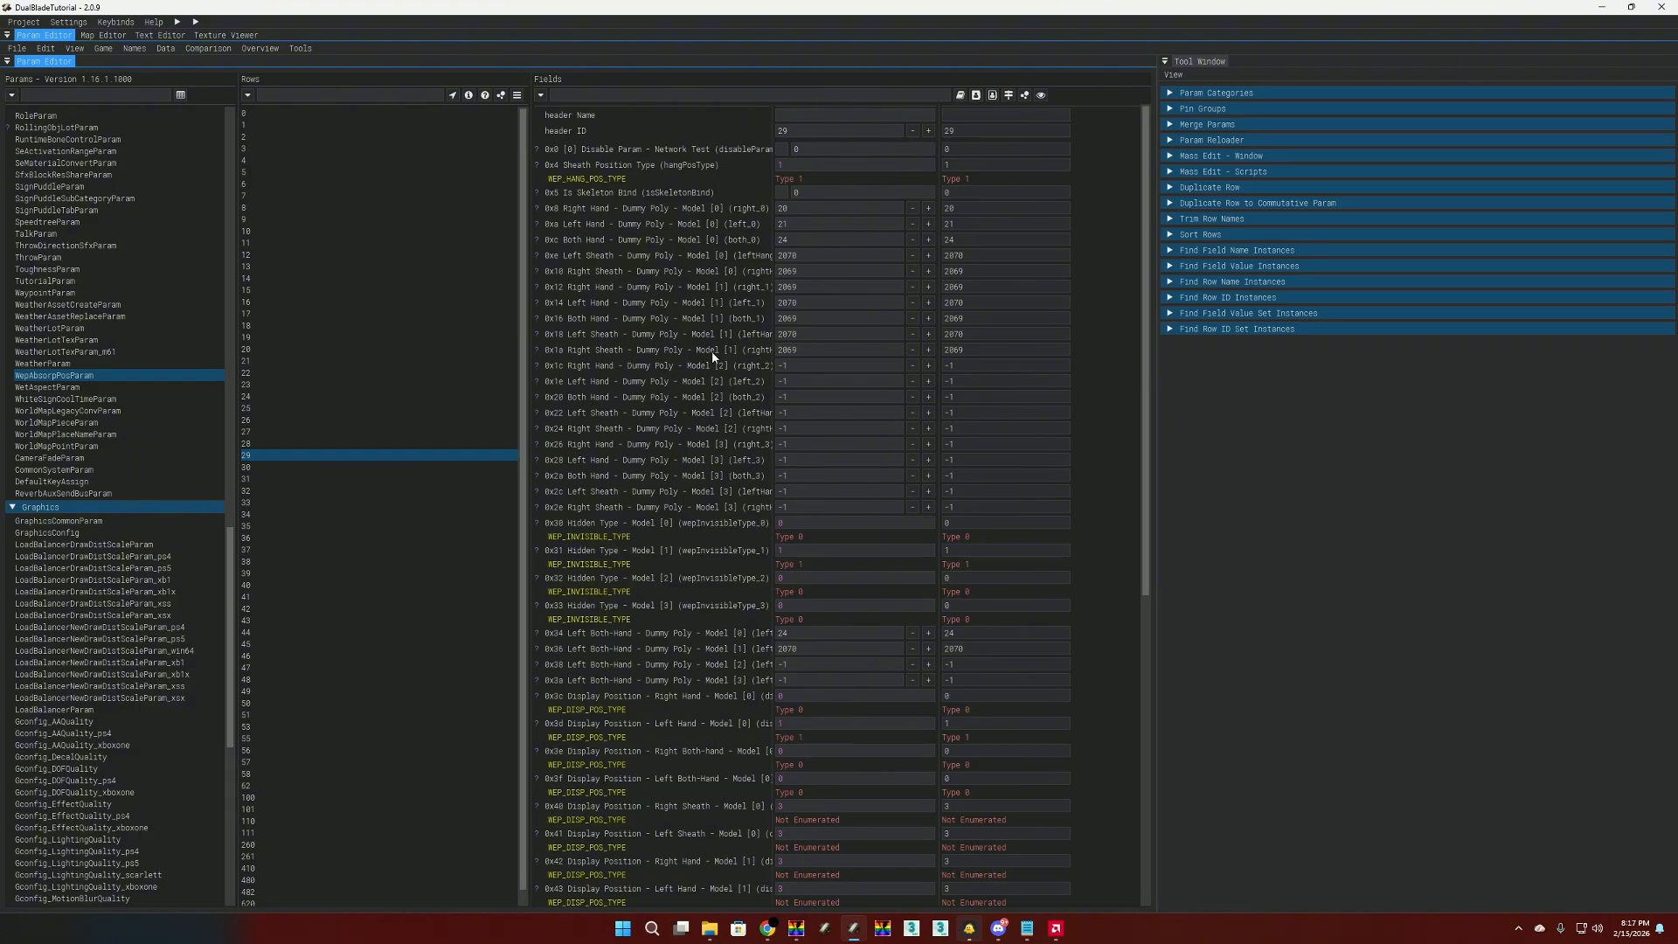
left_click(796, 928)
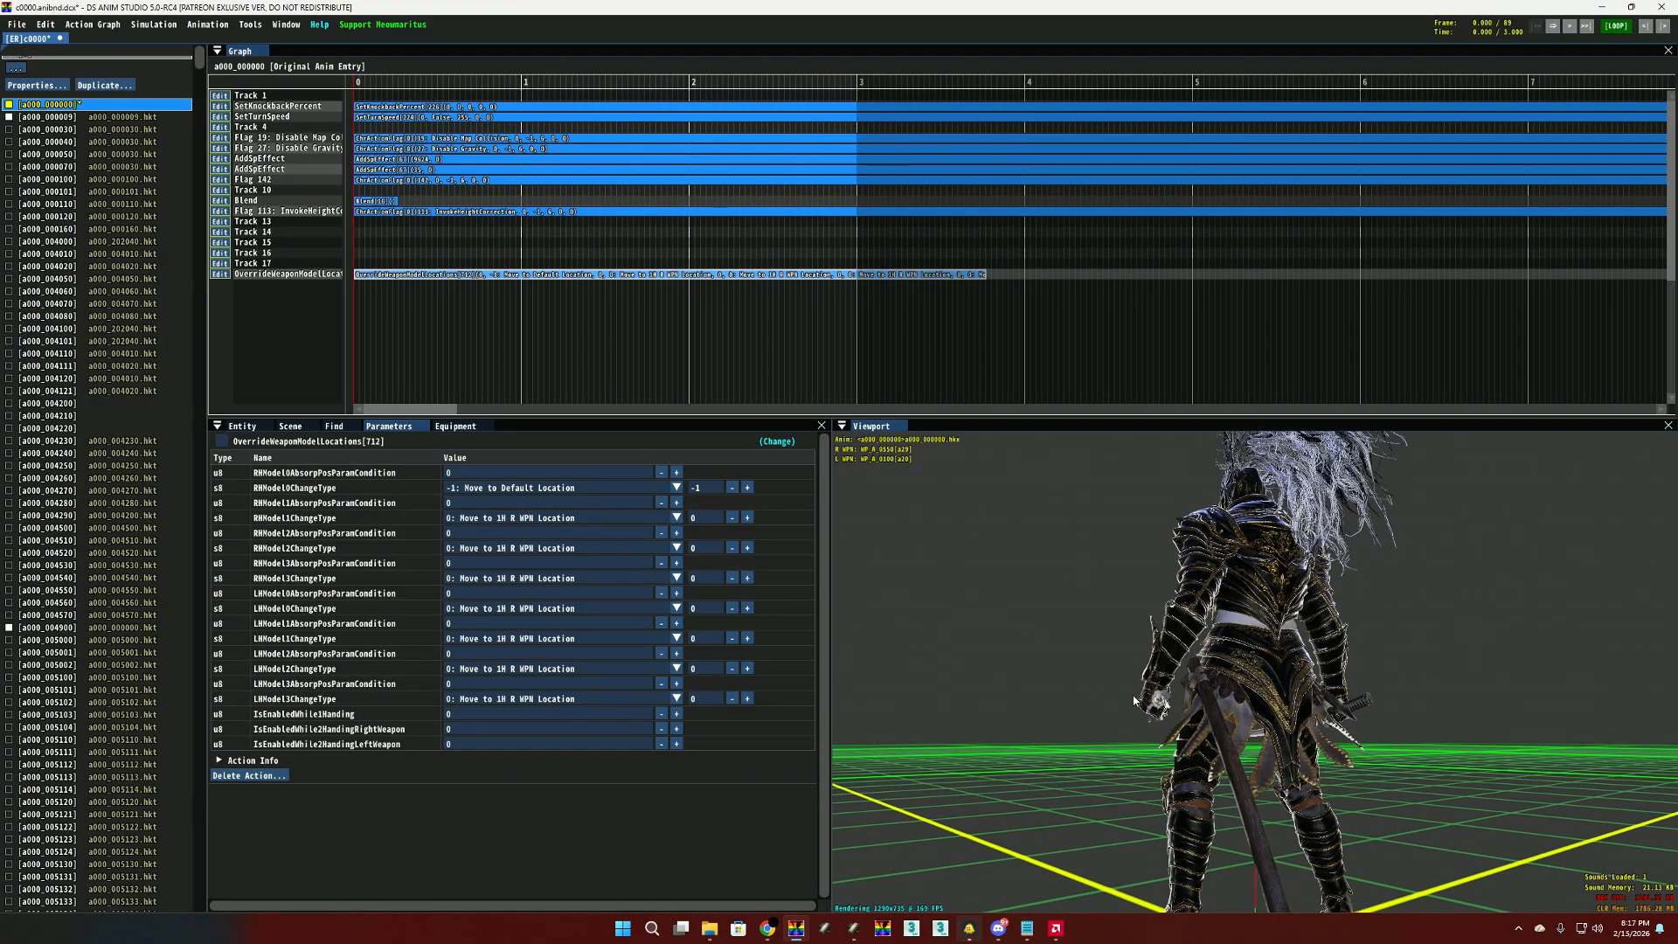
left_click(853, 928)
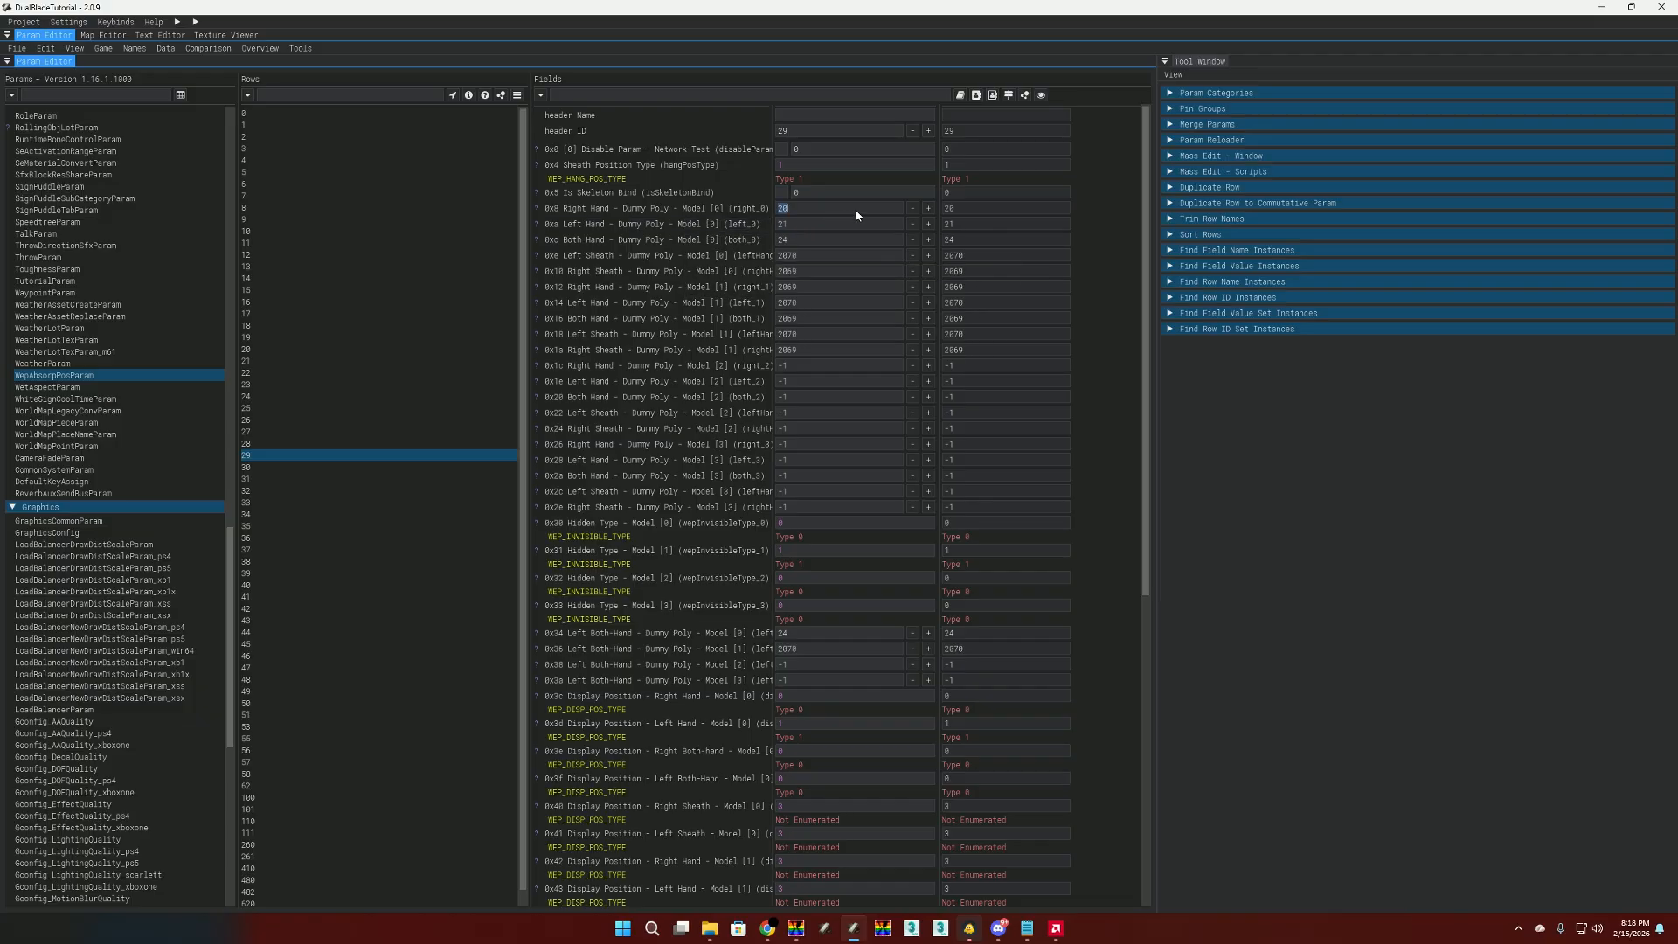
Step: Compare the Right Hand dummy poly fields of Model [0] and Model [1] in WepAbsorpPosParam row 29
left_click(928, 208)
left_click(804, 224)
left_click(912, 208)
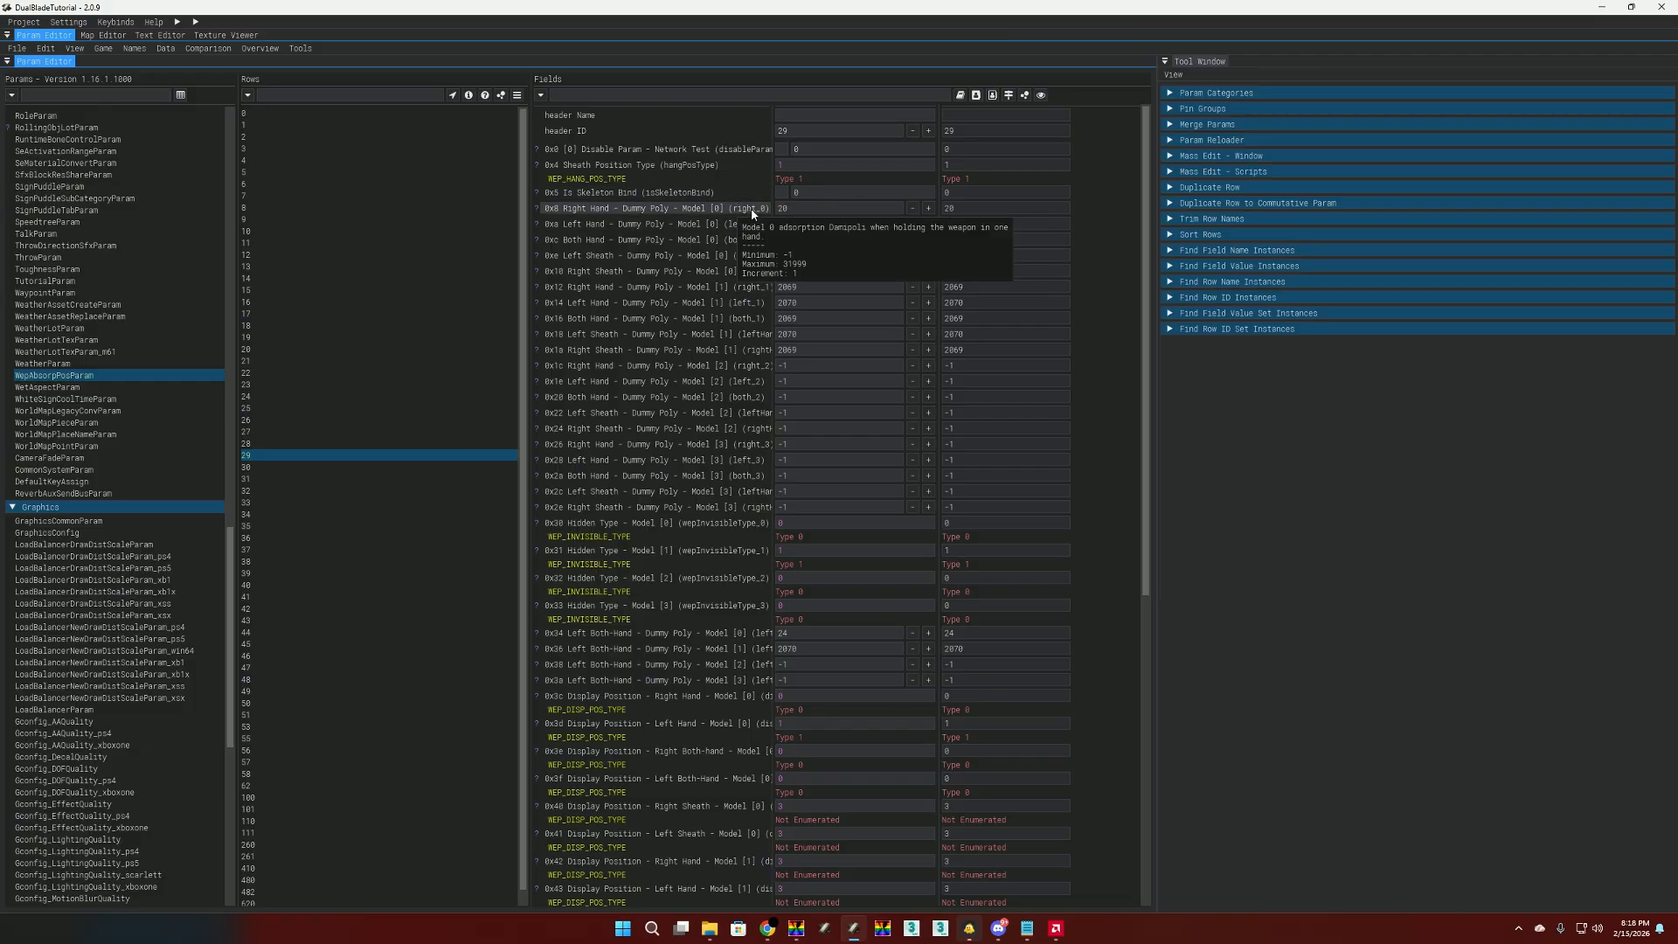
mouse_move(643, 206)
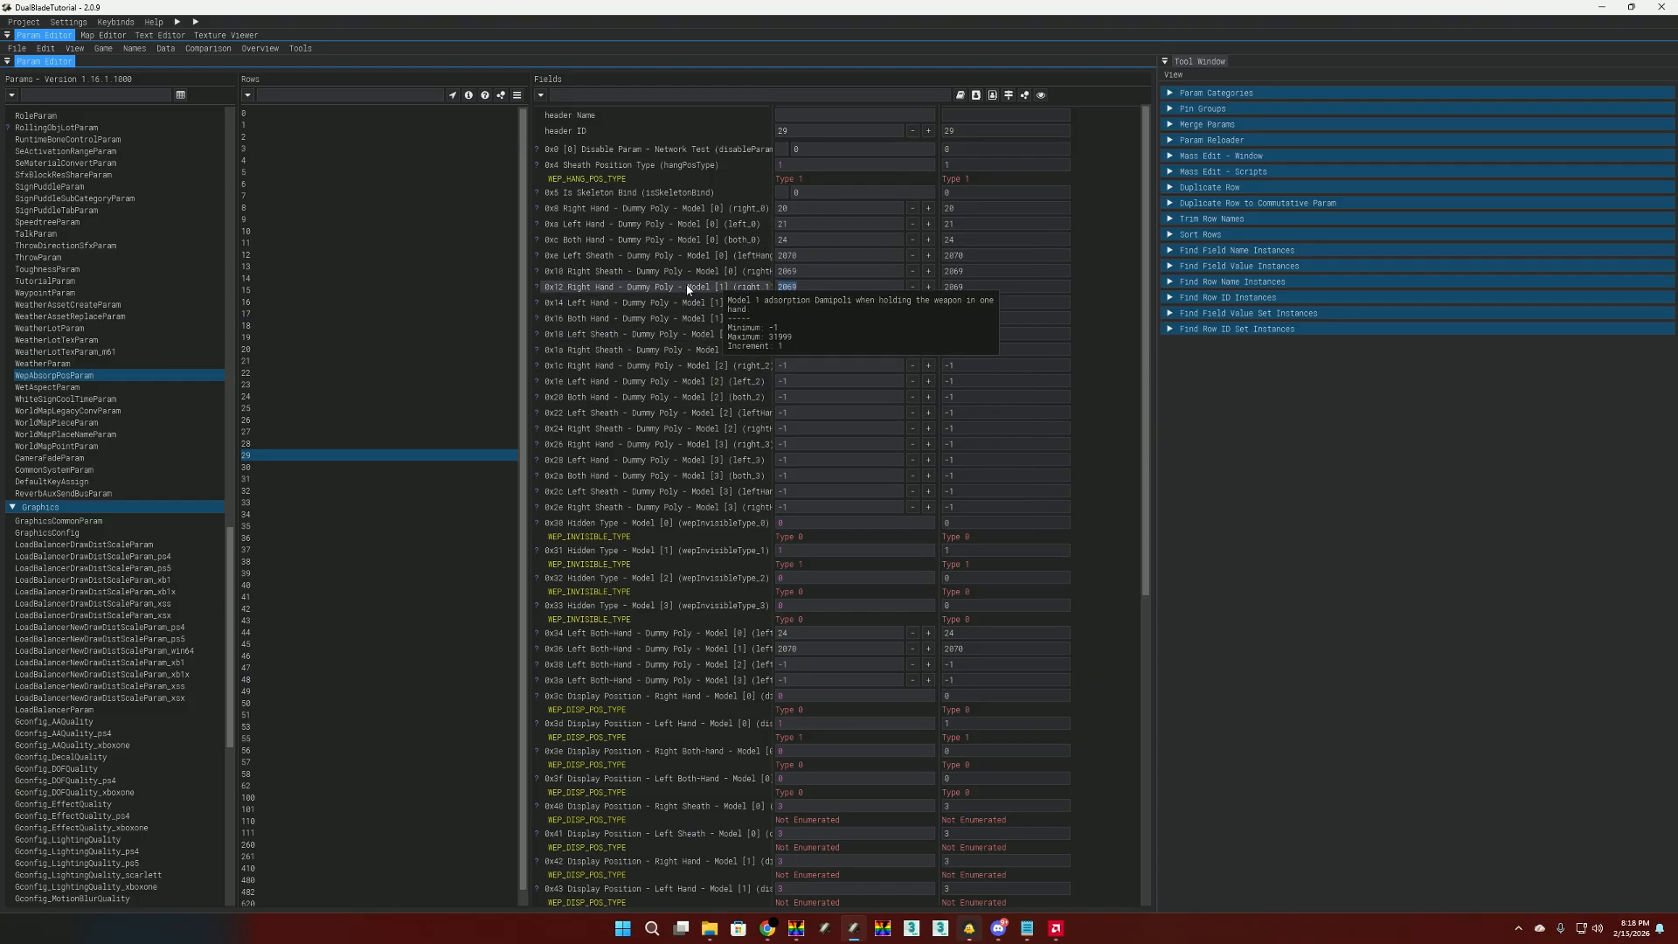
left_click(601, 210)
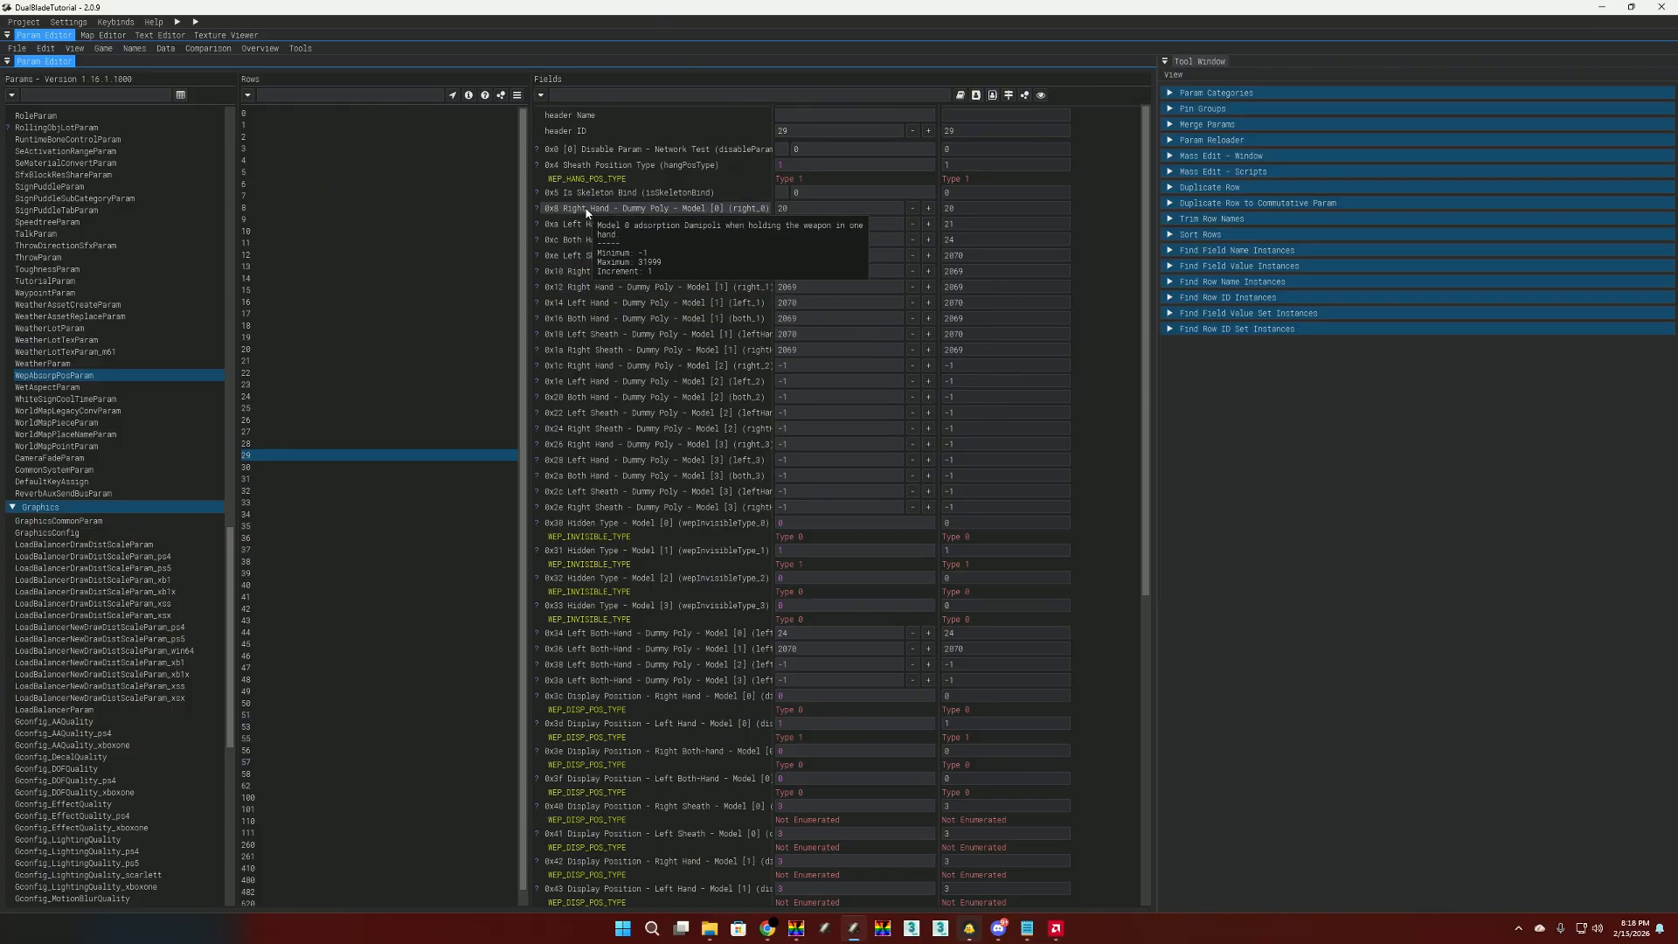
left_click(798, 208)
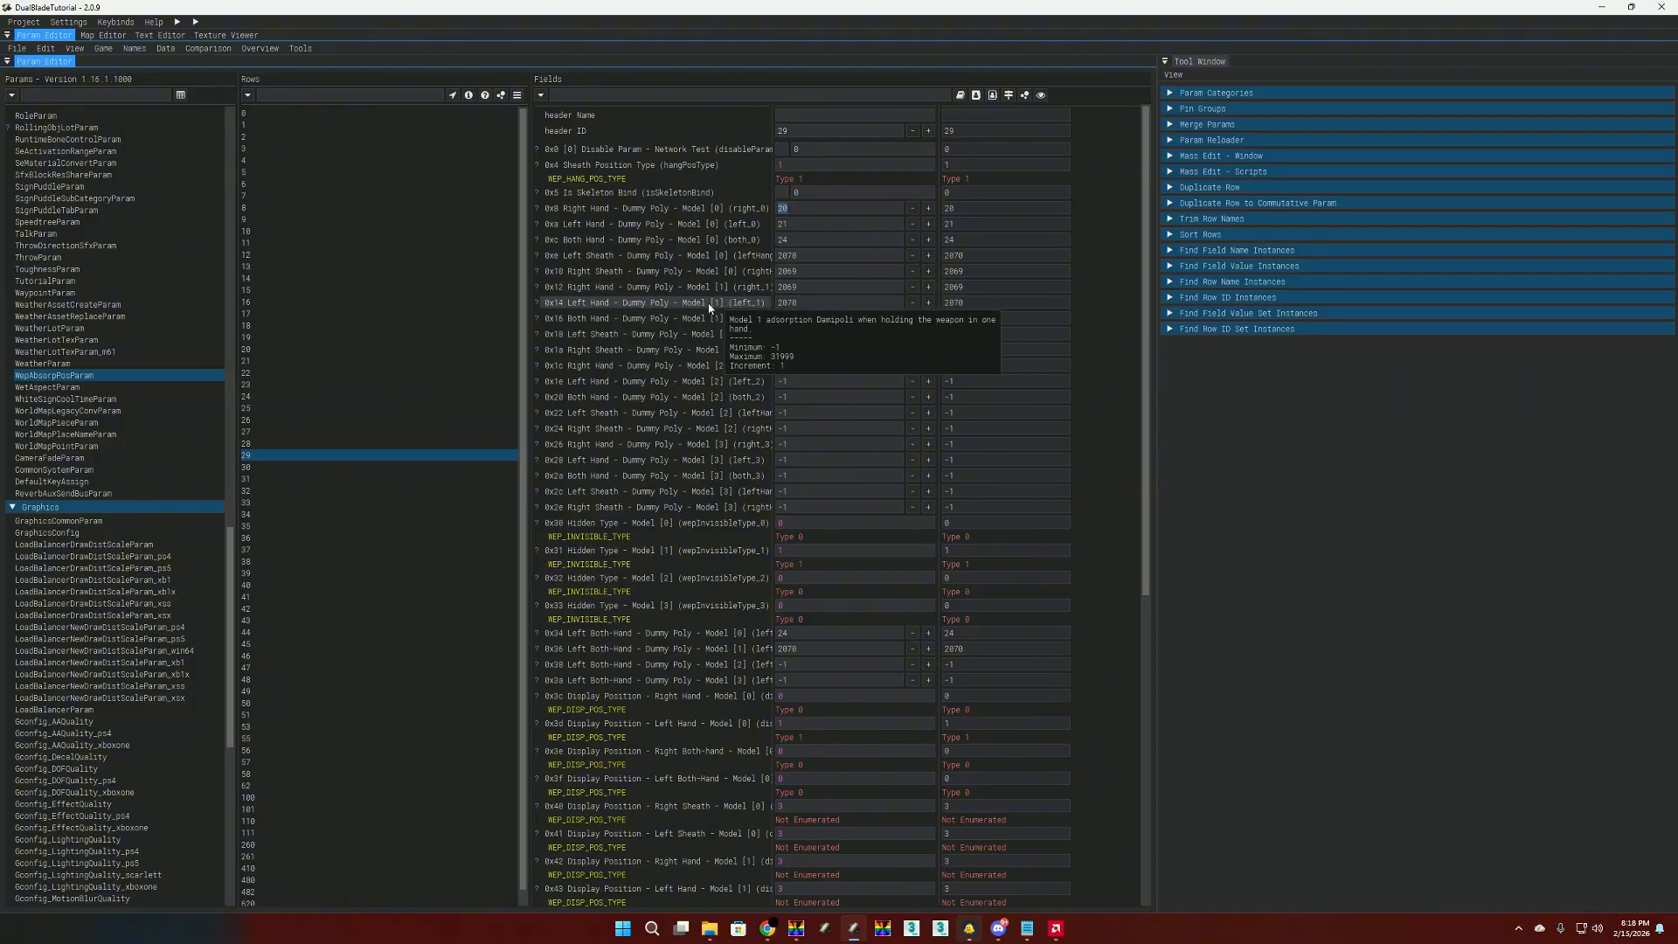
left_click(791, 287)
Step: Examine the hand and sheath dummy poly fields of Model [2] and Model [3] in row 29
left_click(747, 372)
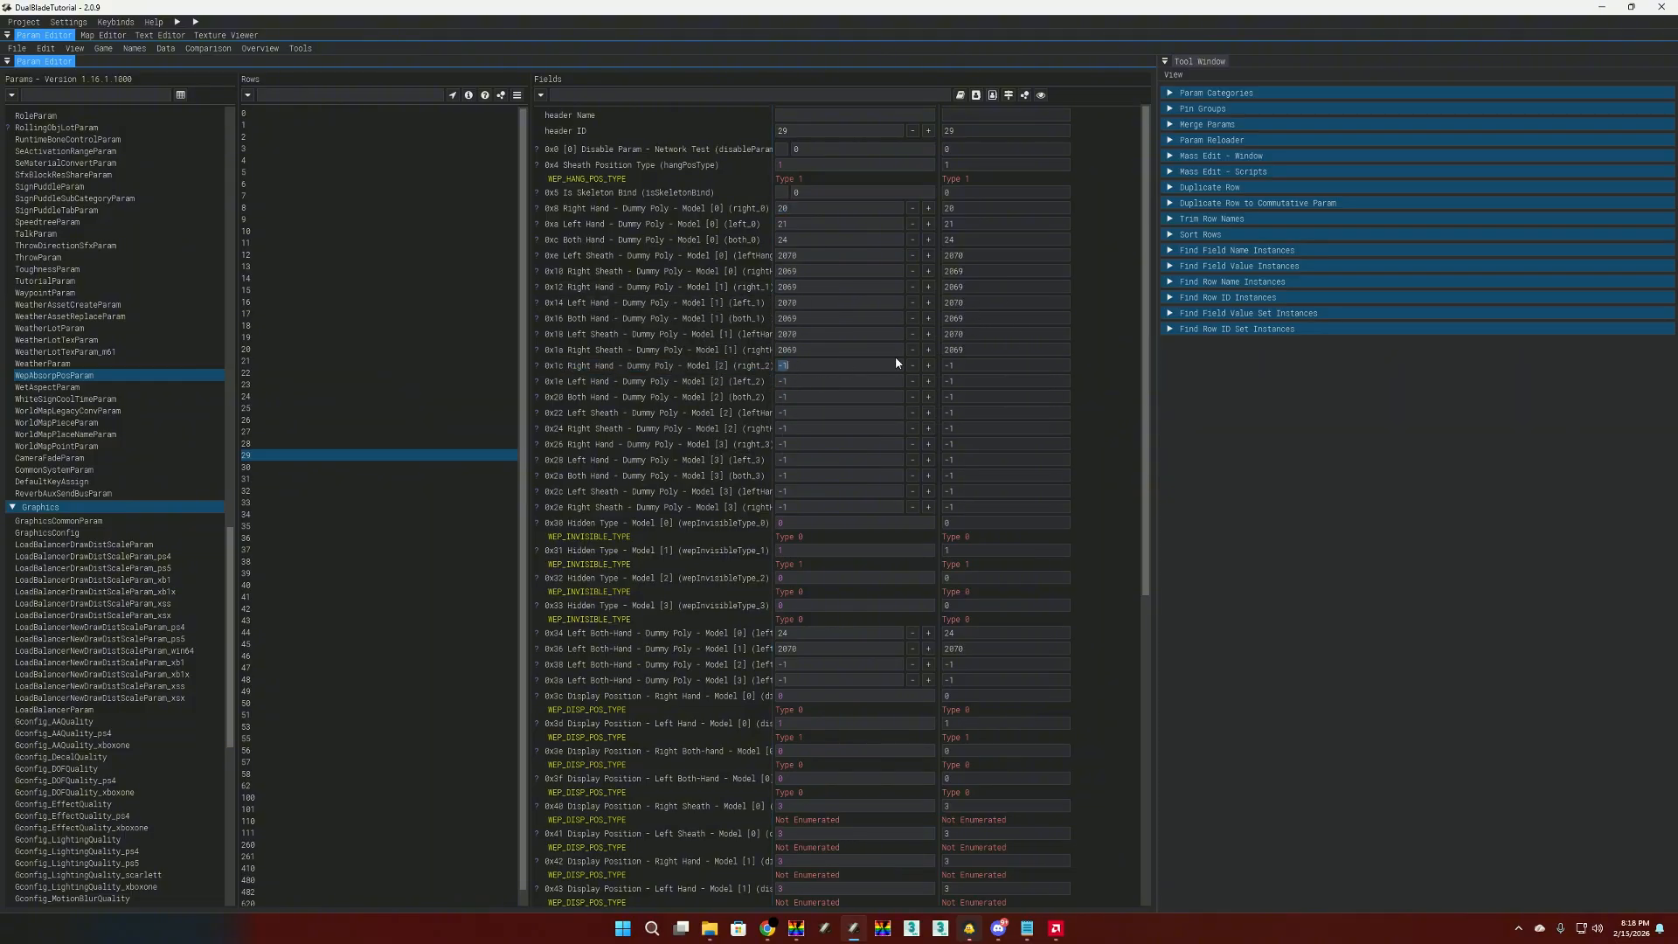
left_click(846, 381)
left_click(827, 397)
left_click(827, 412)
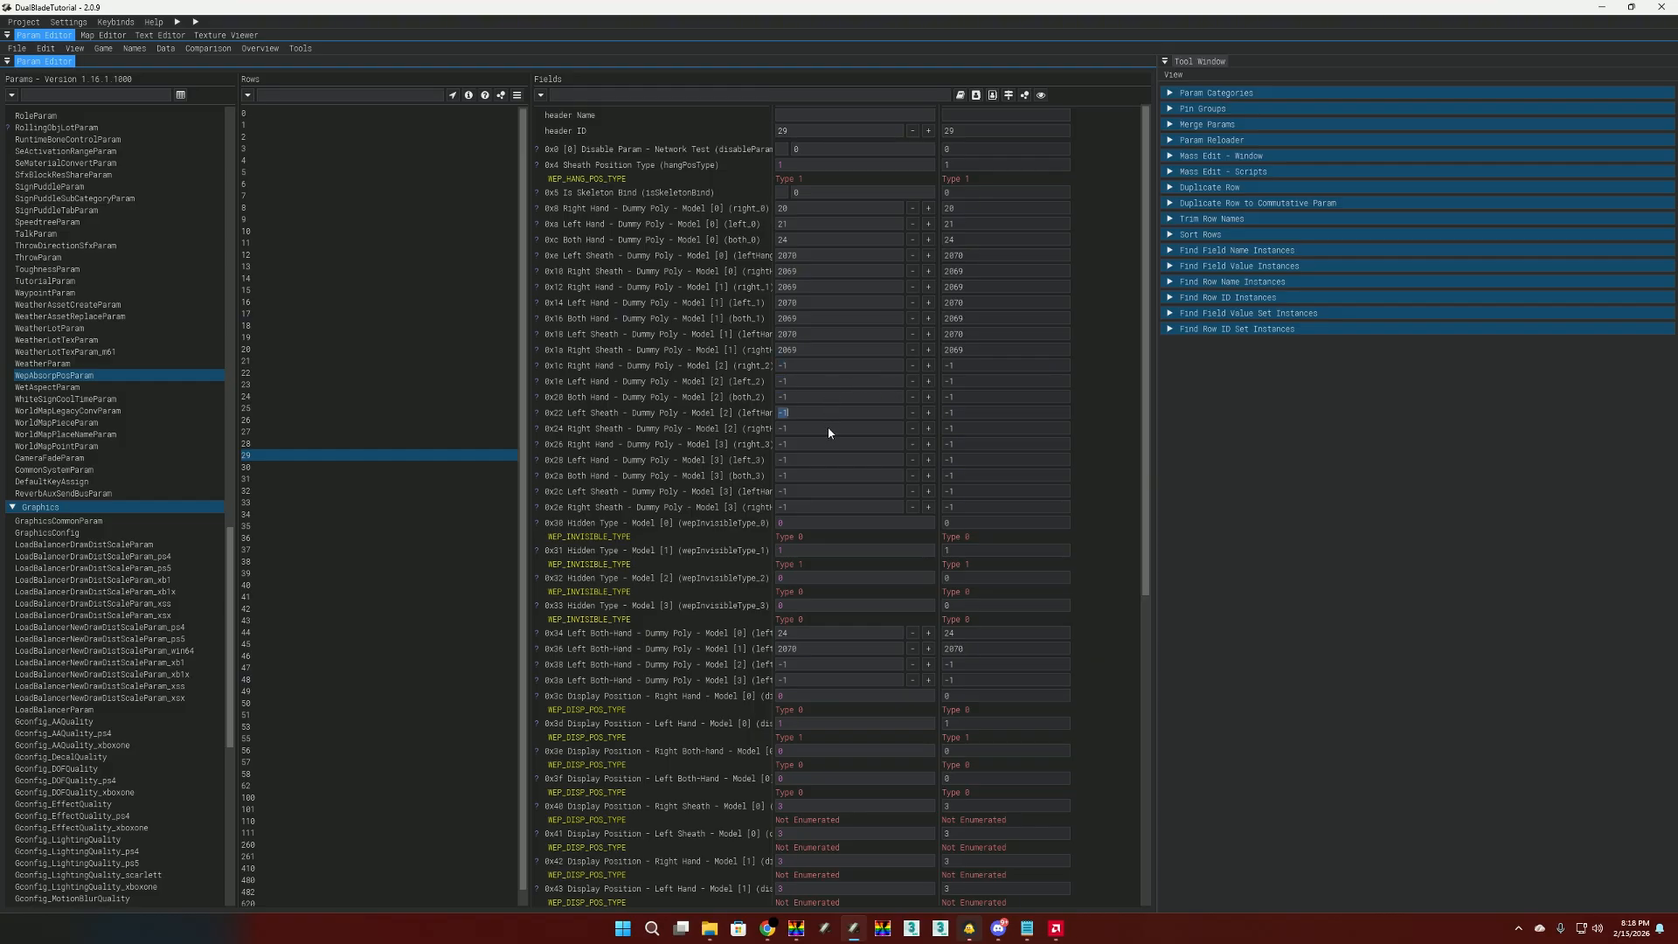
left_click(807, 509)
left_click(741, 399)
left_click(711, 366)
left_click(795, 365)
left_click(807, 351)
Step: In DS Anim Studio, set IsEnabledWhile1Handing, IsEnabledWhile2HandingRightWeapon and IsEnabledWhile2HandingLeftWeapon to 1 for the OverrideWeaponModelLocations action
left_click(801, 933)
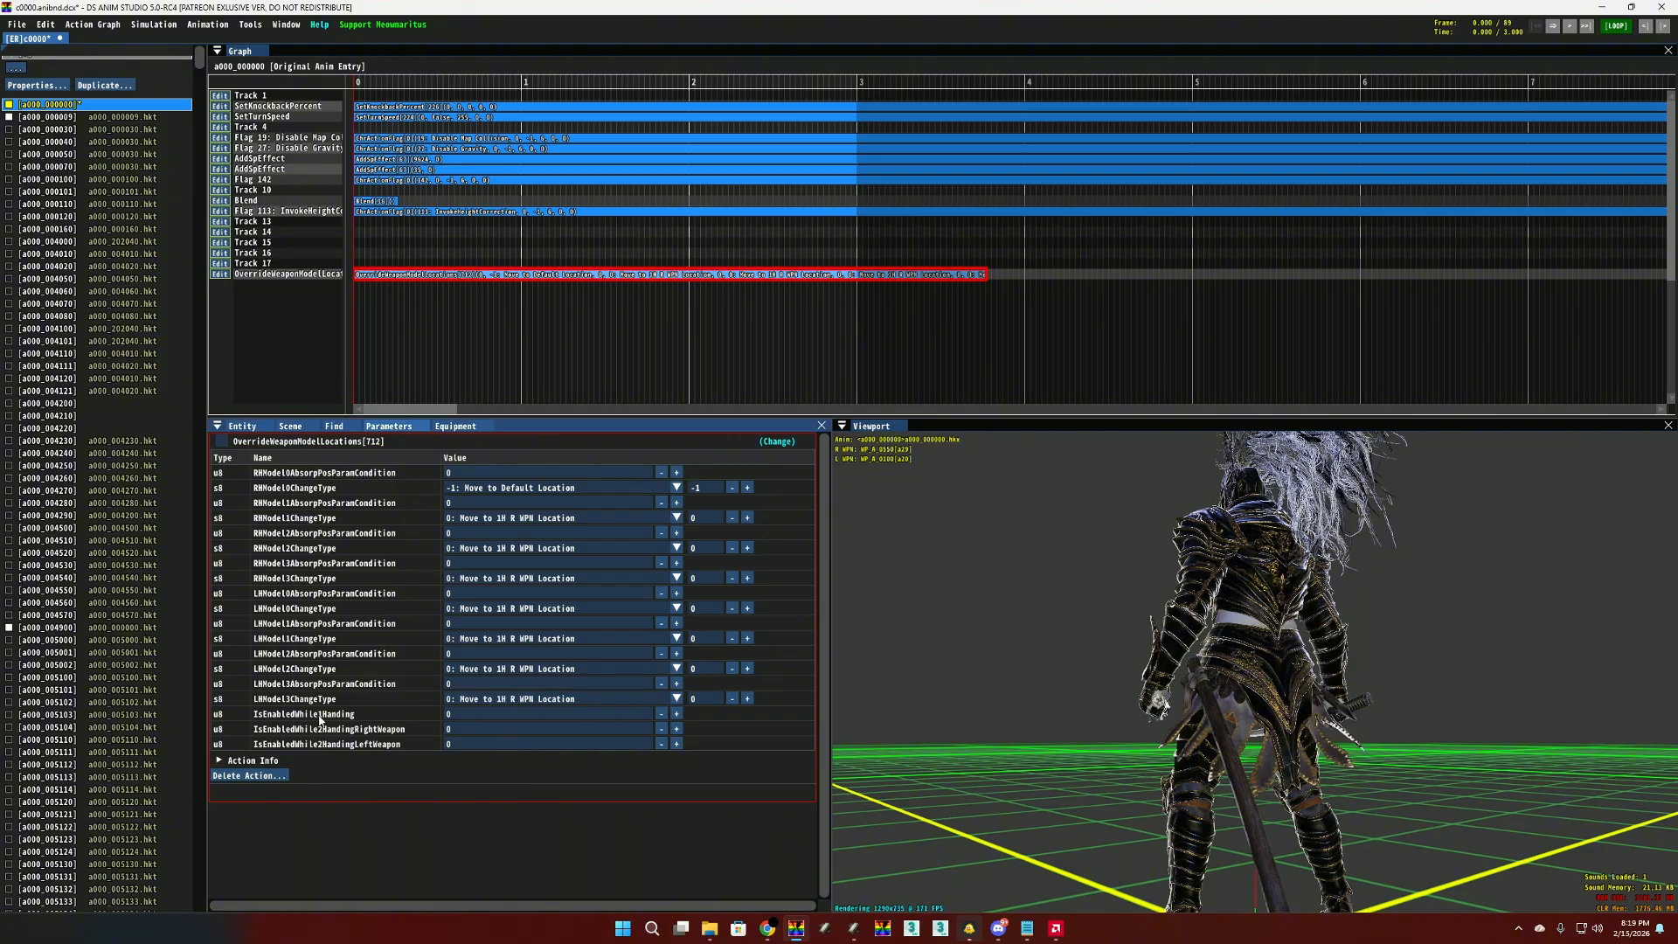
left_click(677, 715)
left_click_drag(970, 741, 865, 720)
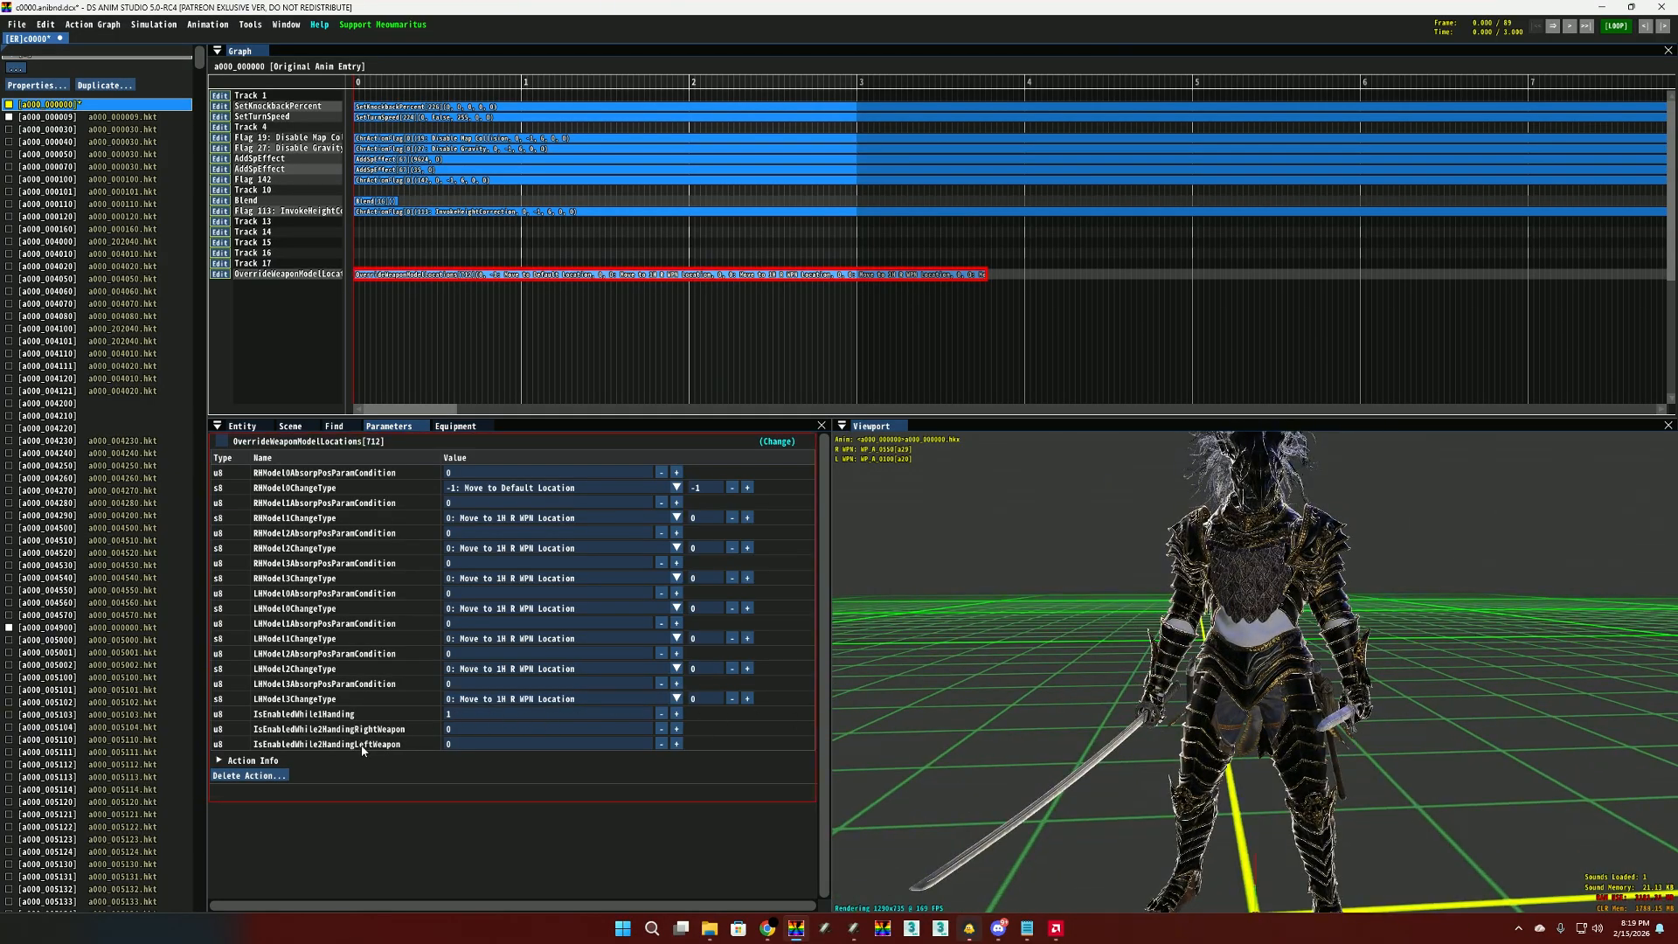
left_click(676, 729)
left_click(677, 744)
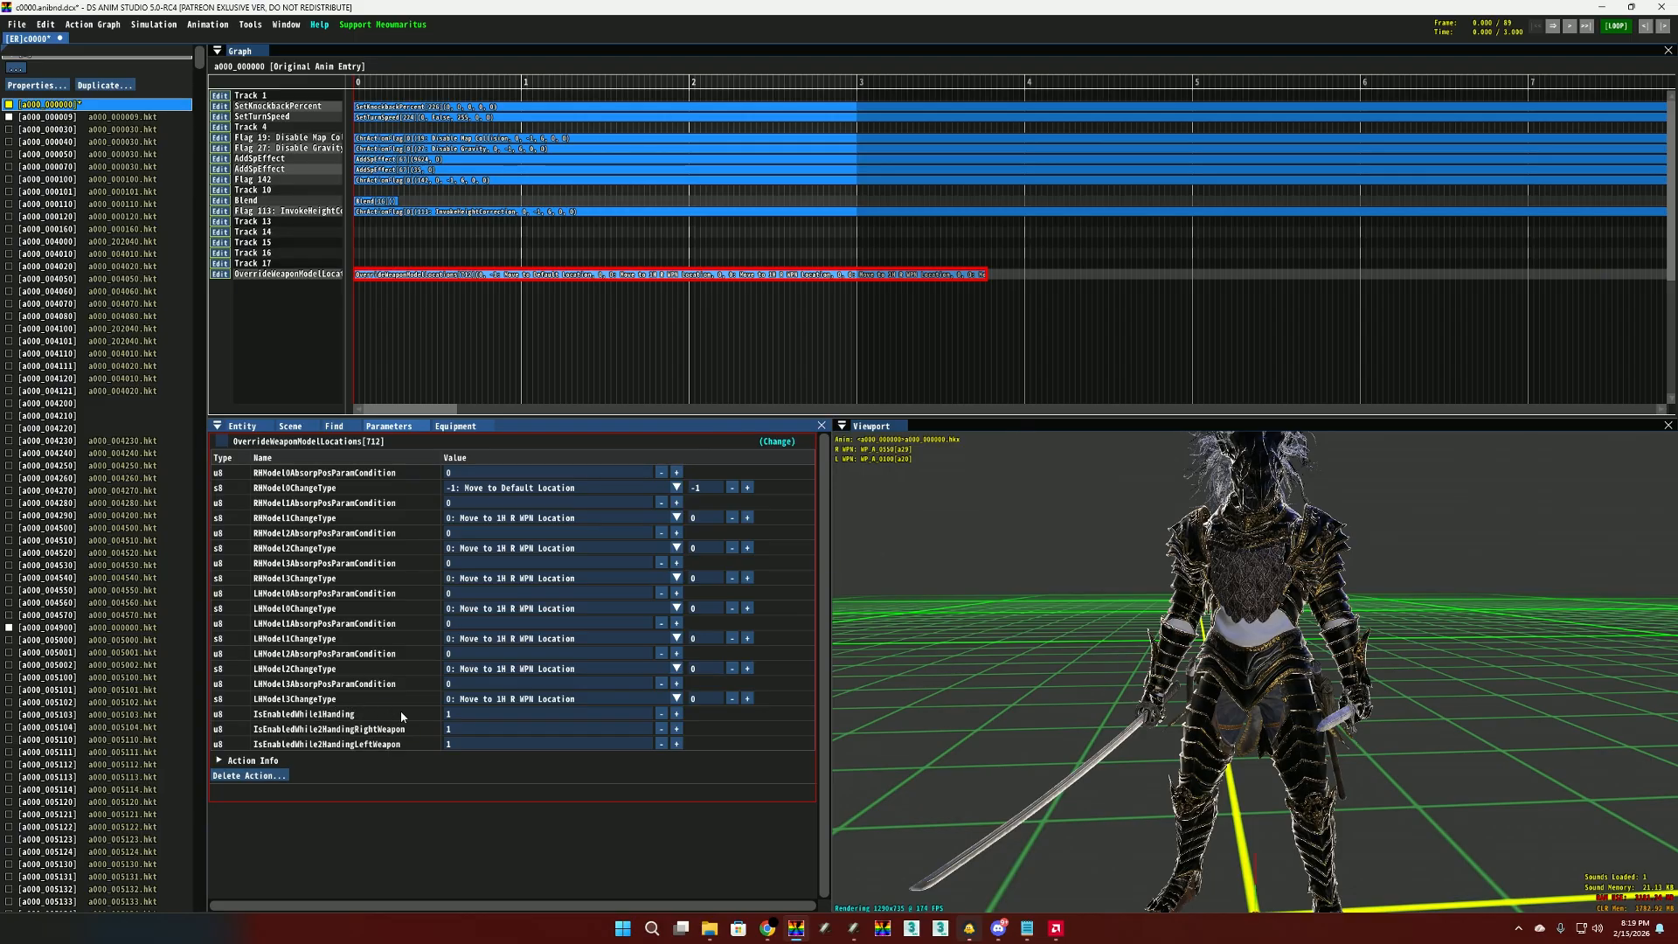
left_click(504, 714)
Step: Set RHModel0ChangeType to 0: Move to 1H R WPN Location and check it against the Right Hand Model [0] dummy poly in the Param Editor
left_click(853, 901)
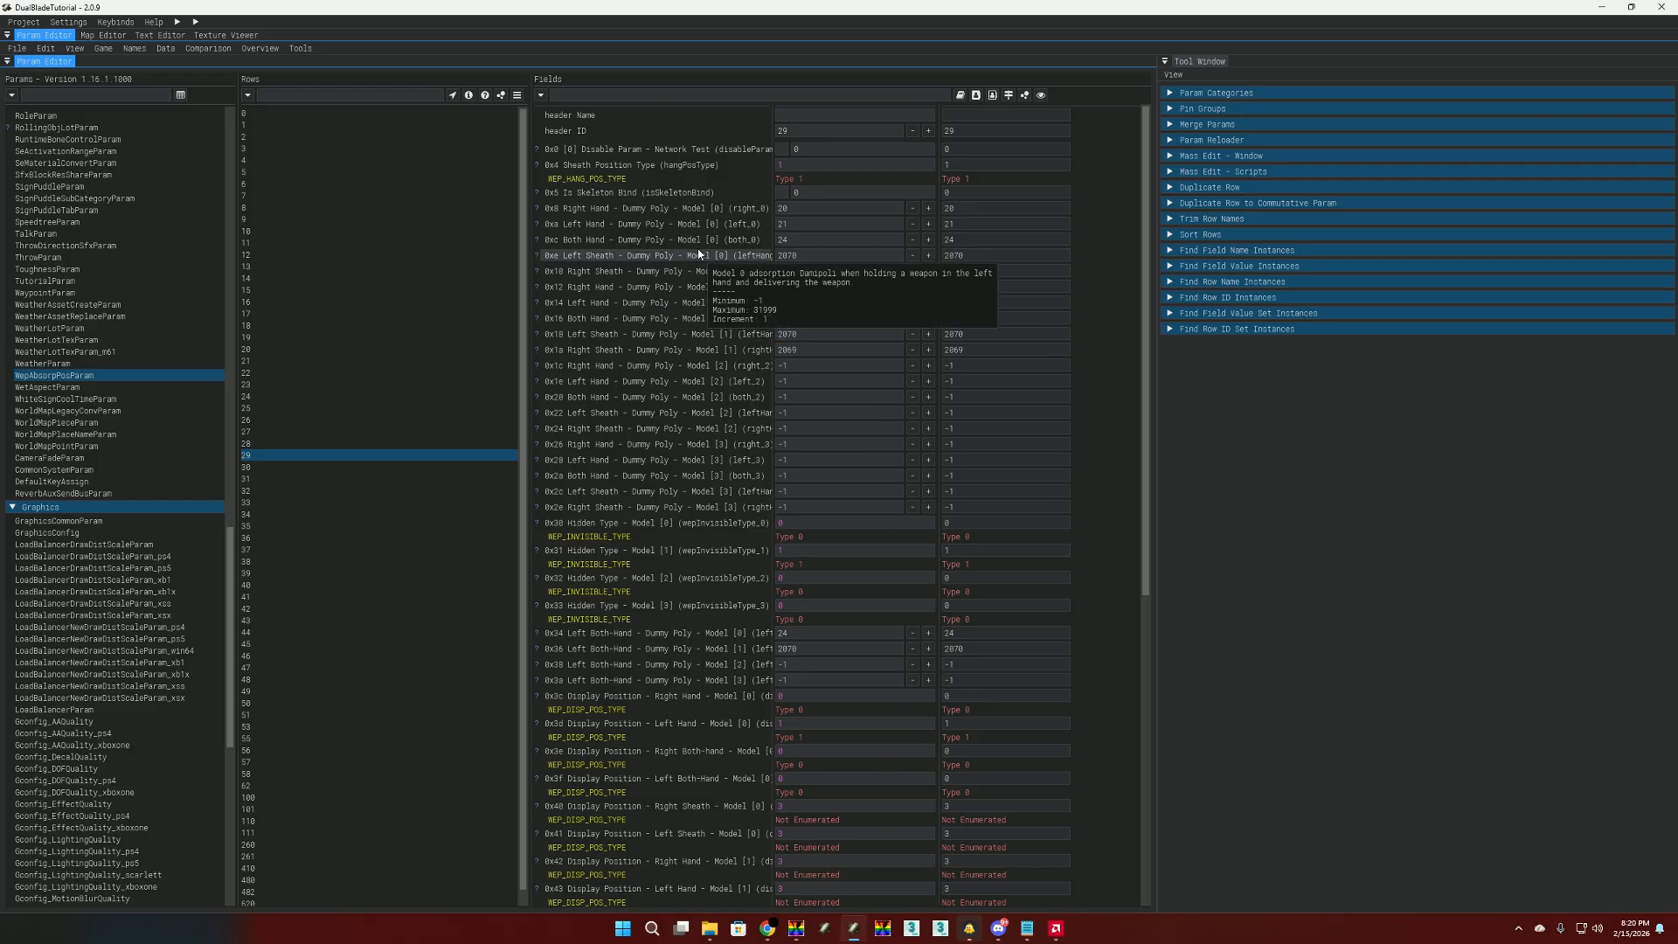
mouse_move(717, 295)
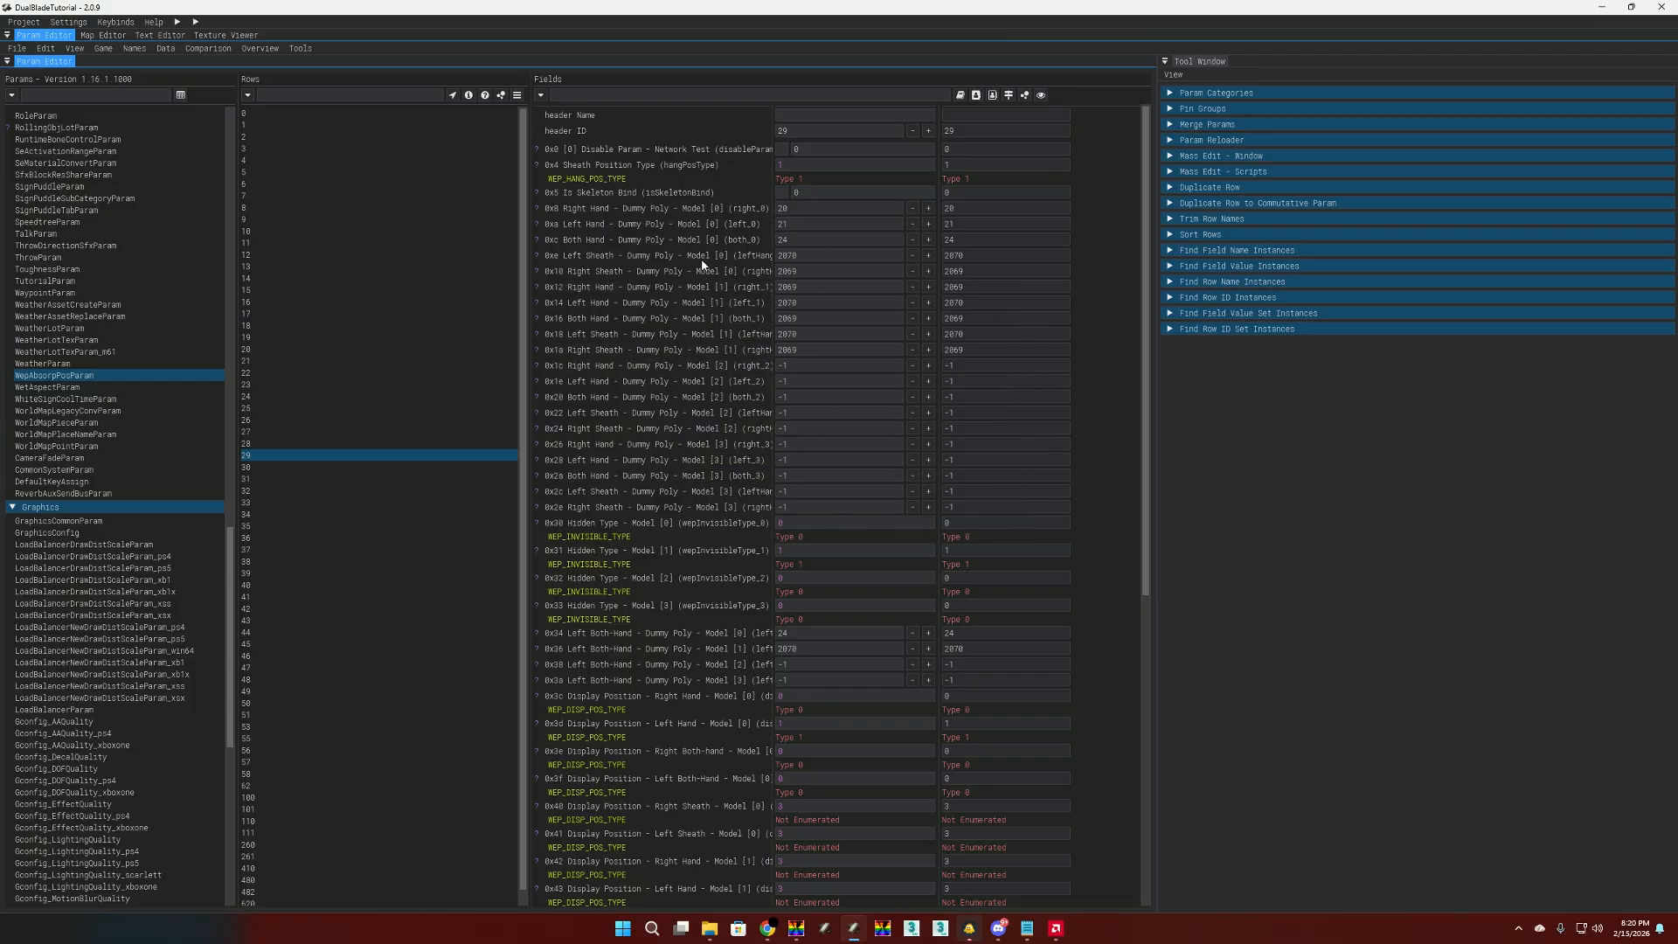
left_click(793, 866)
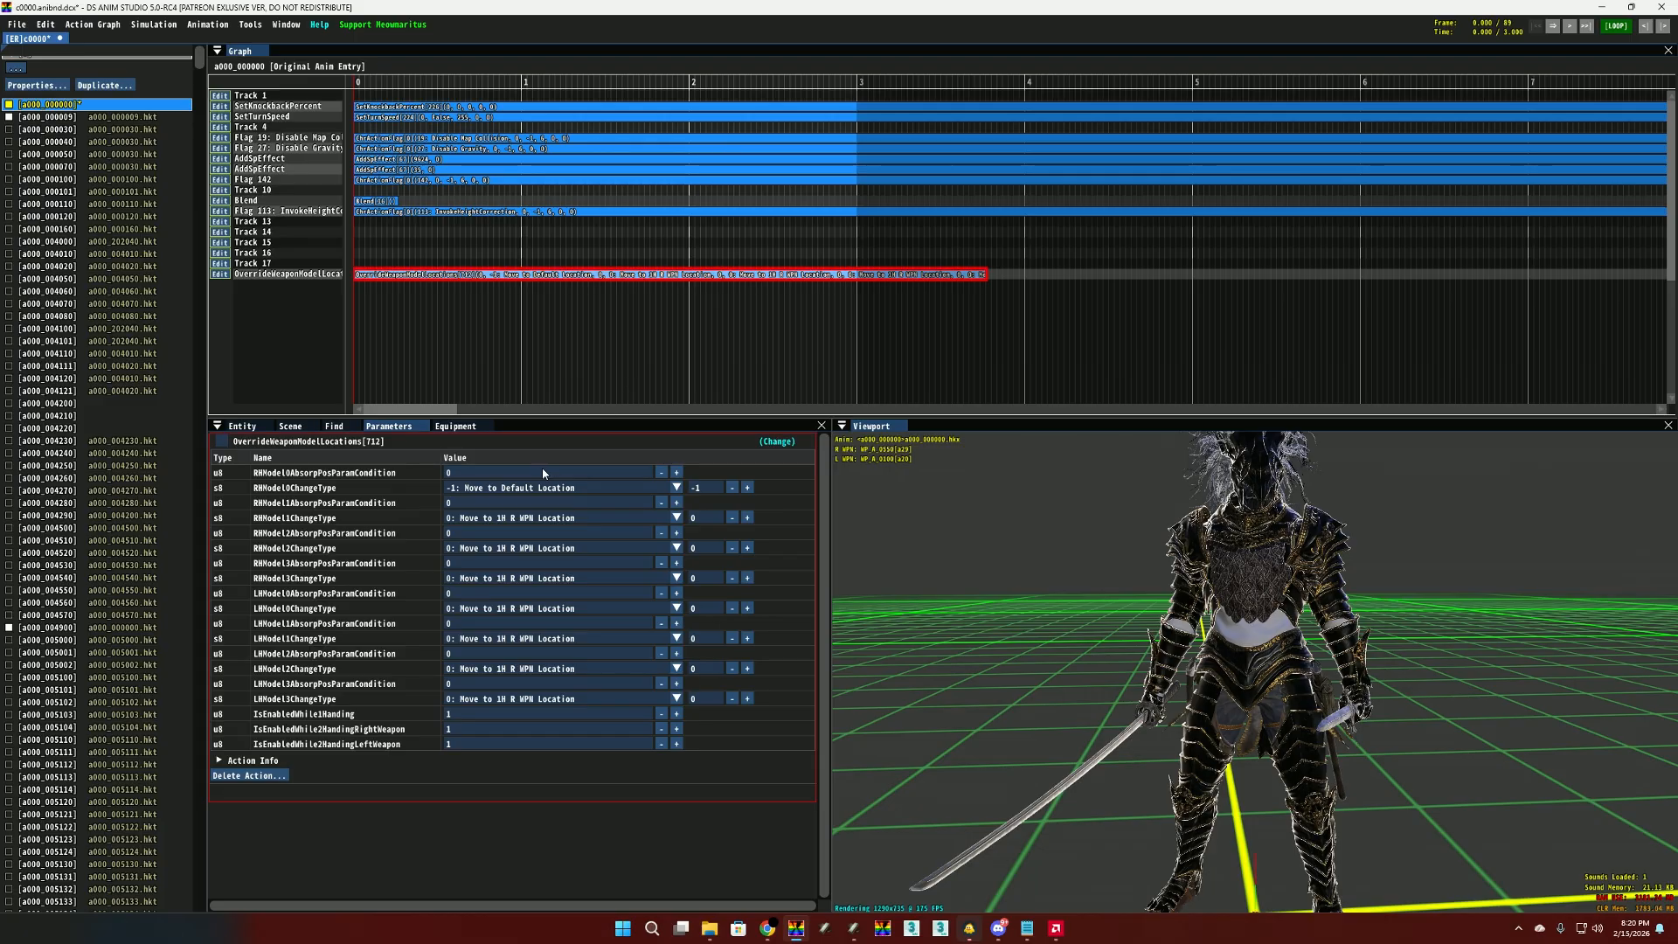
left_click(508, 489)
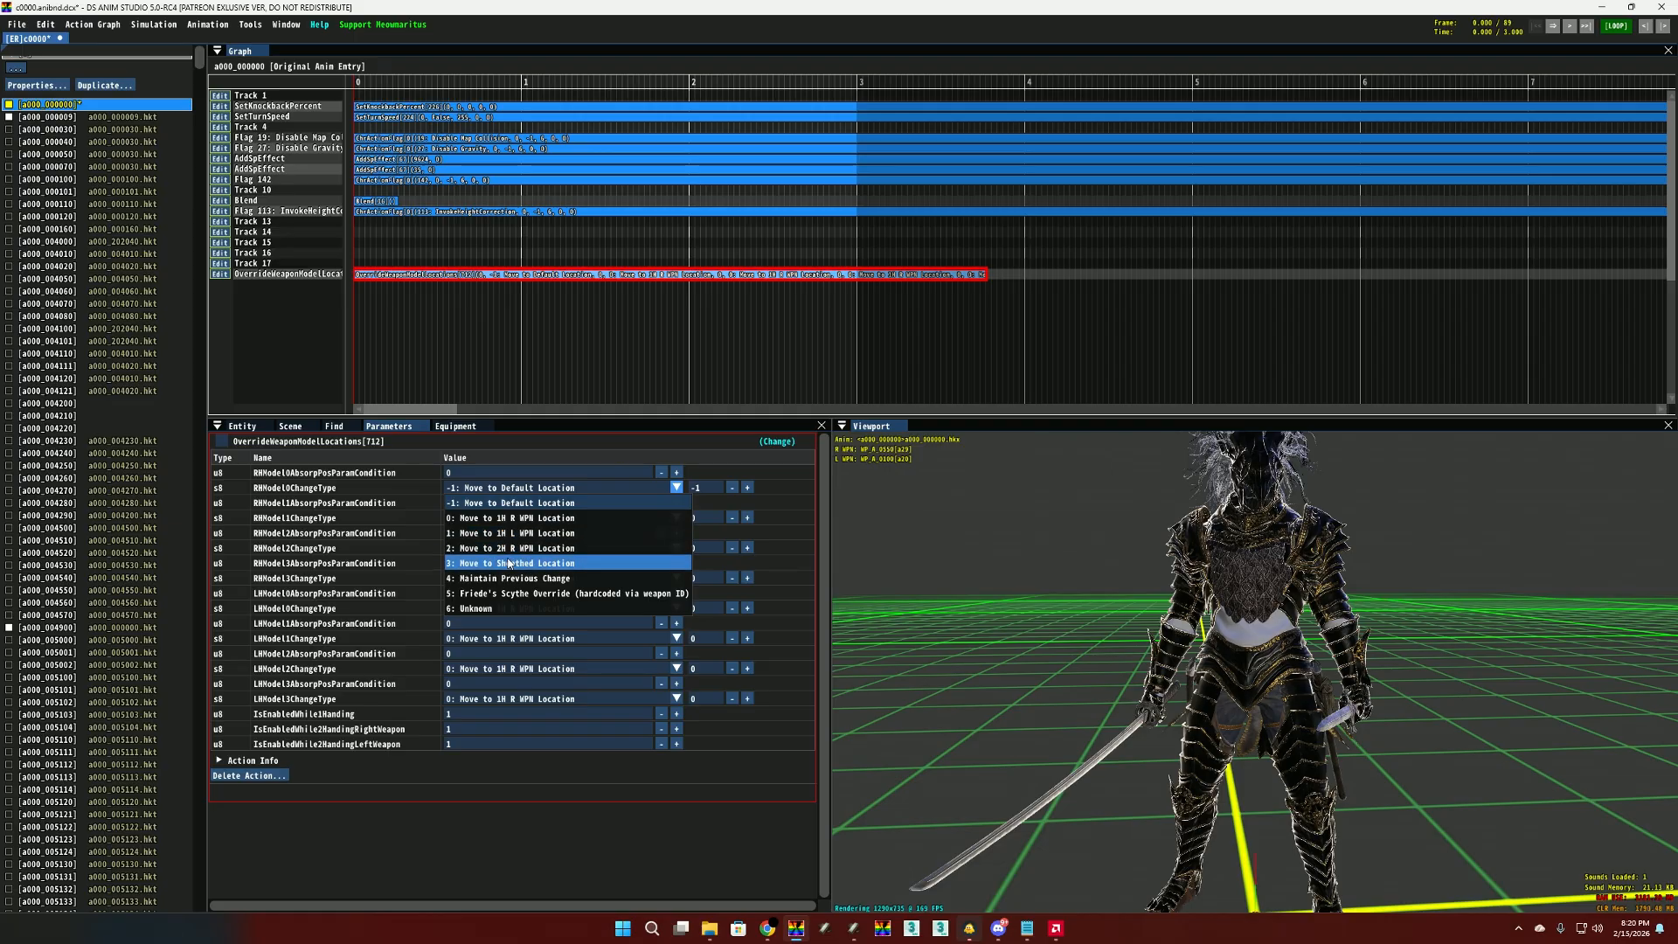
left_click(508, 522)
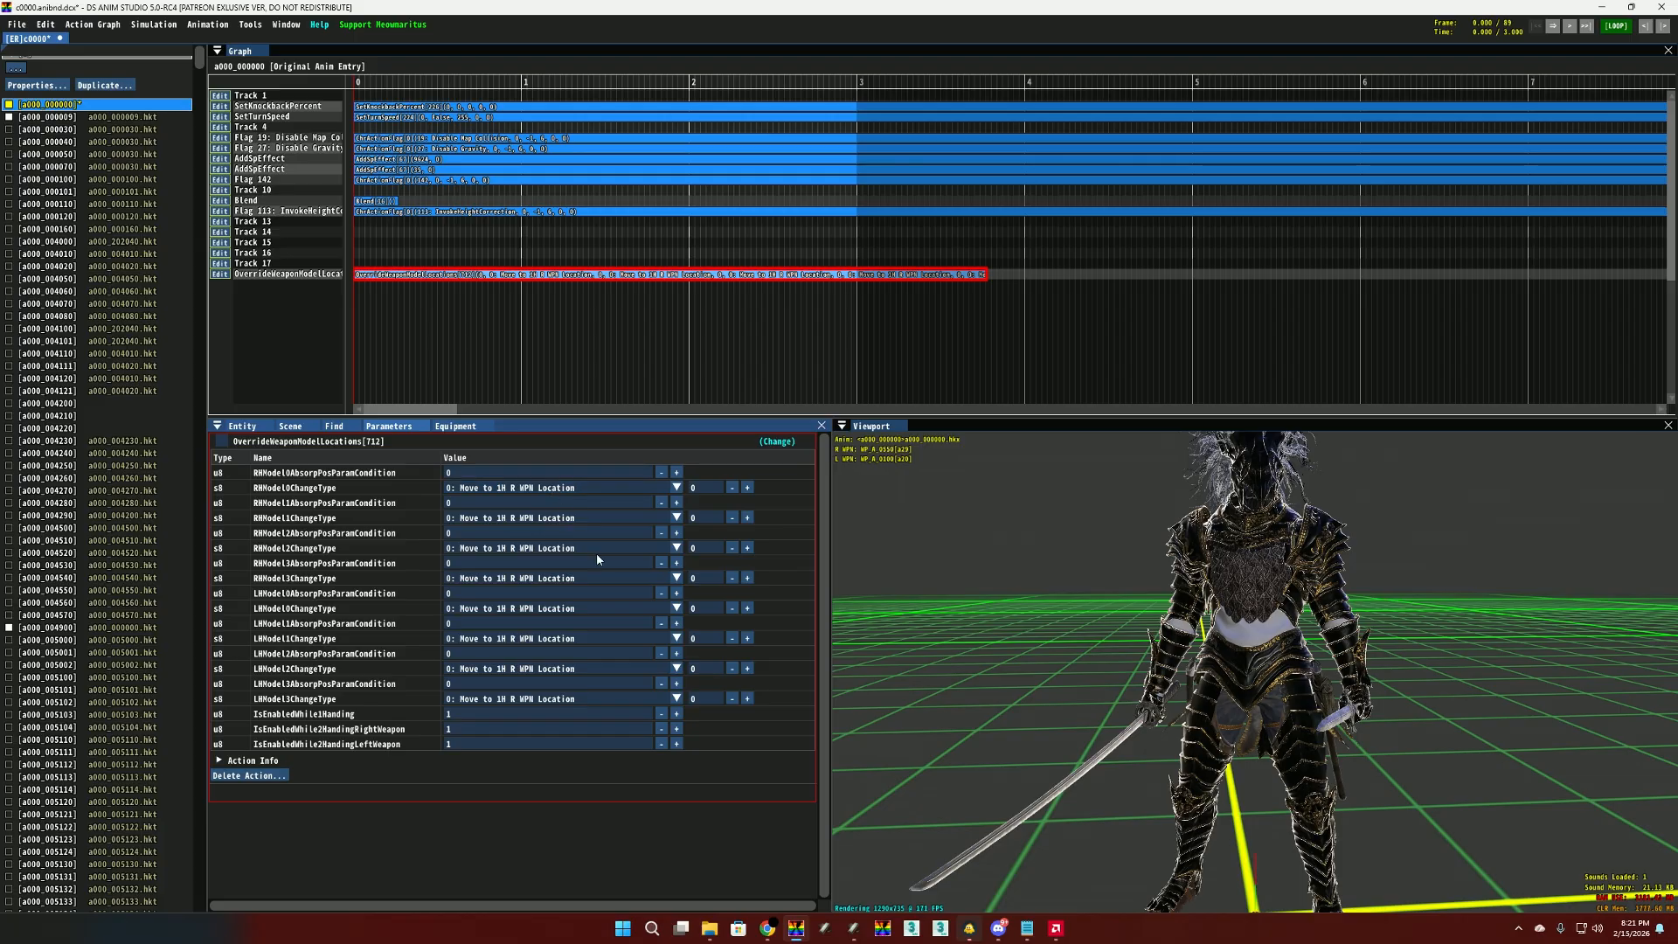
left_click(855, 928)
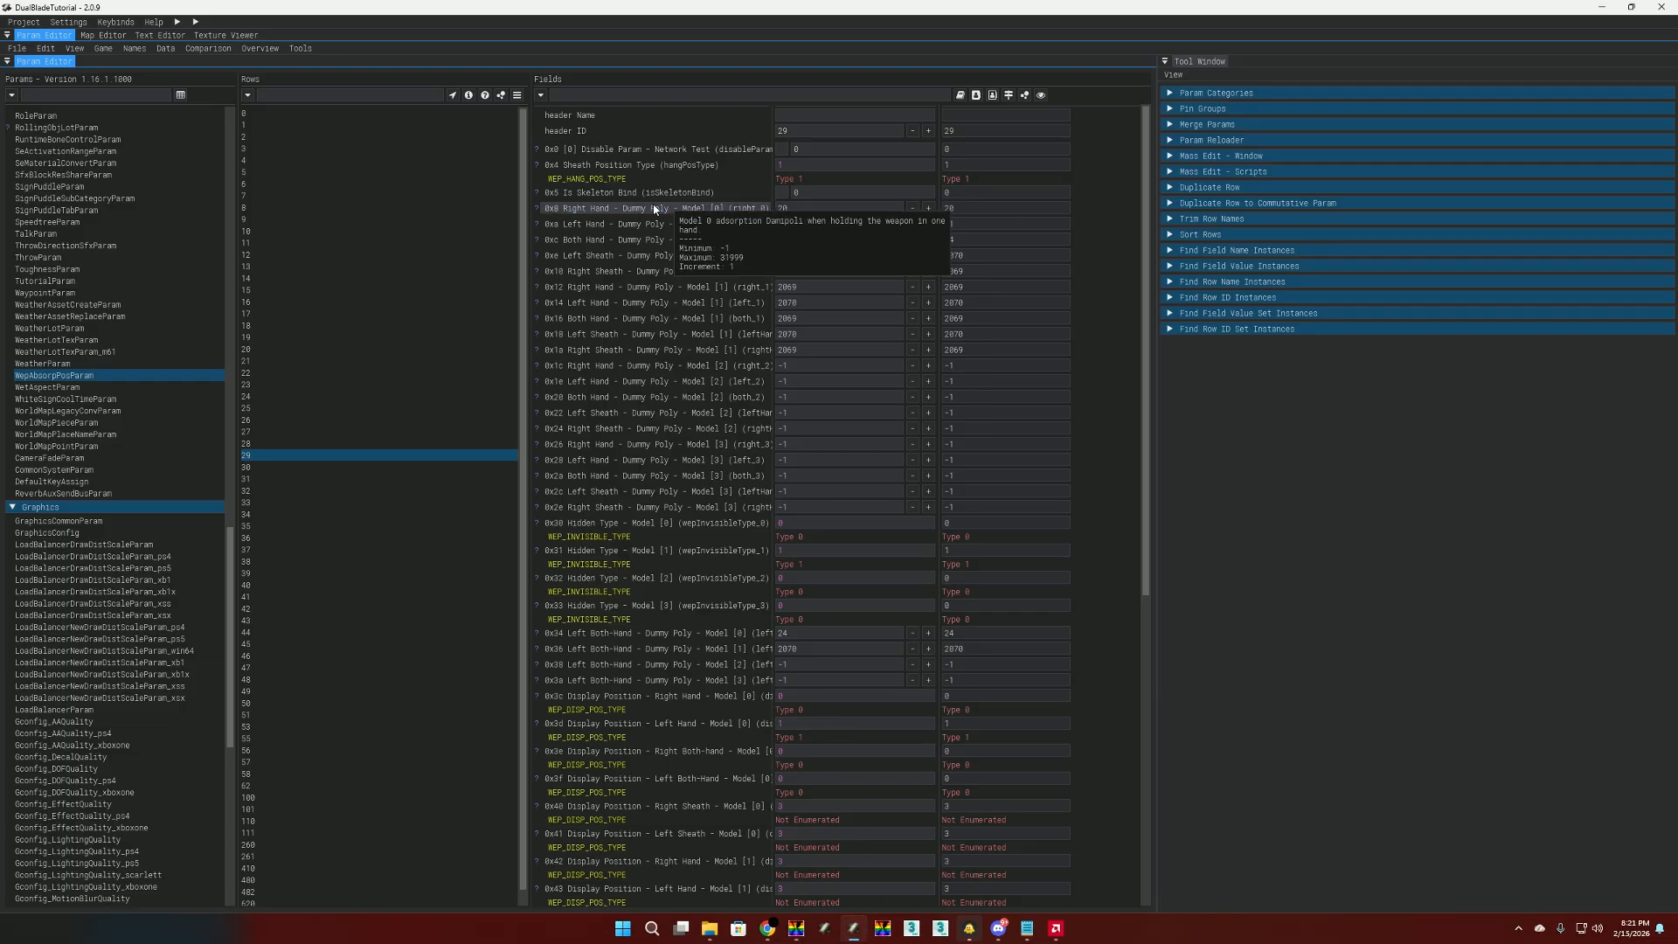
left_click(796, 929)
Step: Set RHModel0ChangeType to 3: Move to Sheathed Location and check it against the Right Sheath Model [0] dummy poly
left_click(612, 488)
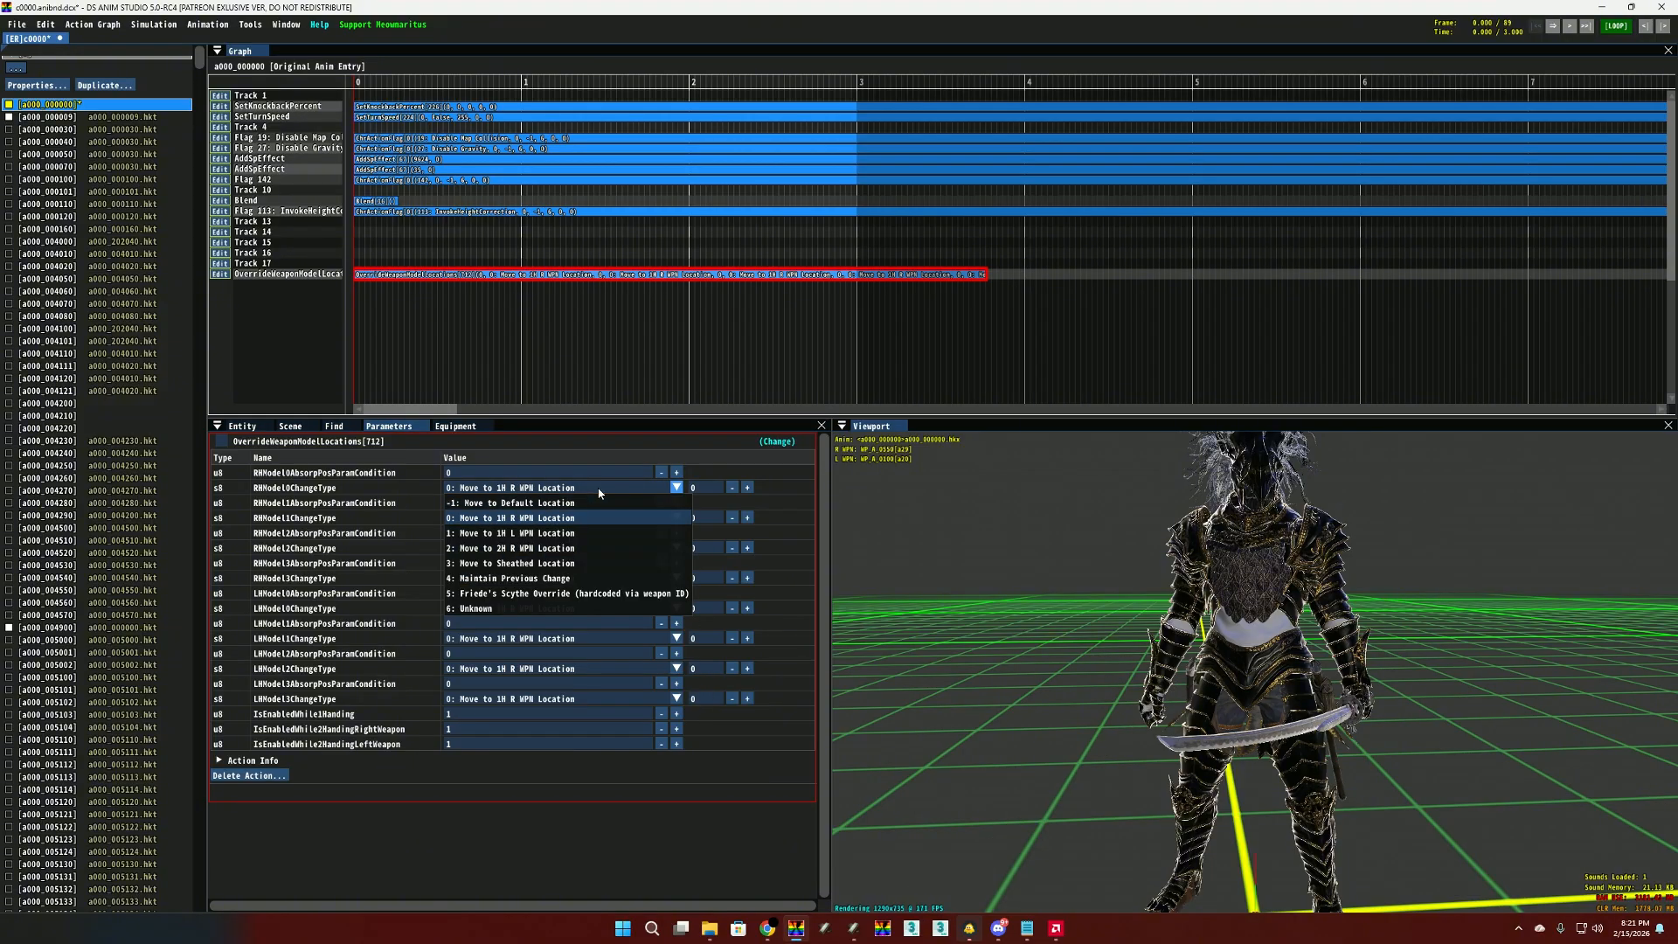
left_click(551, 563)
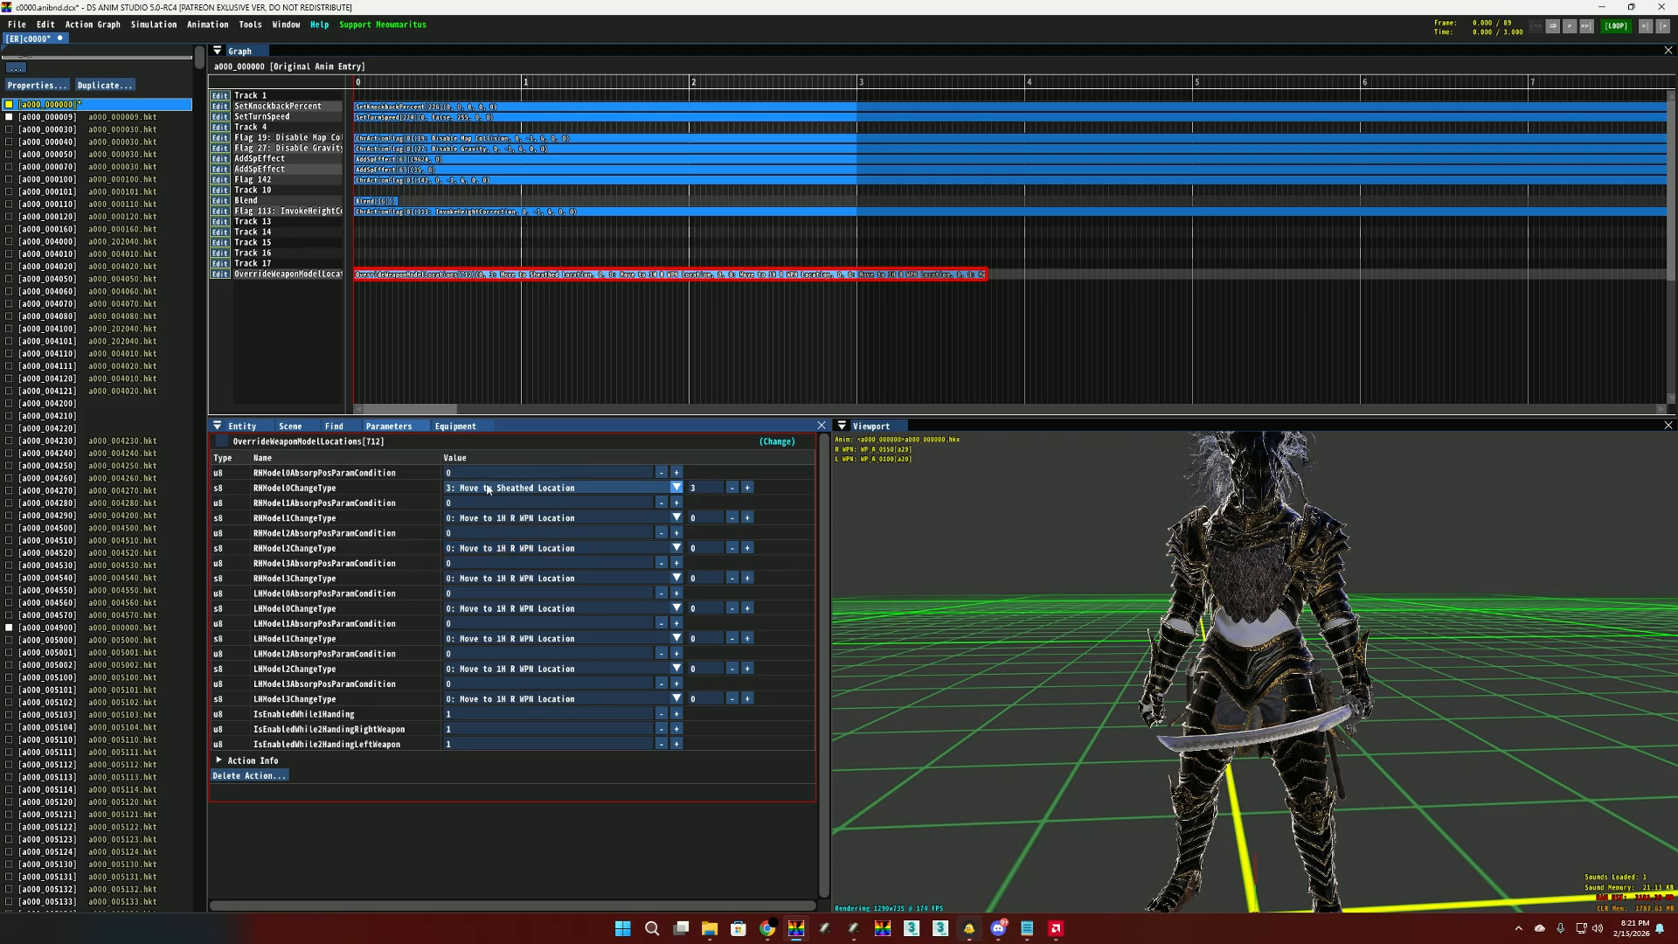
key("alt+Tab")
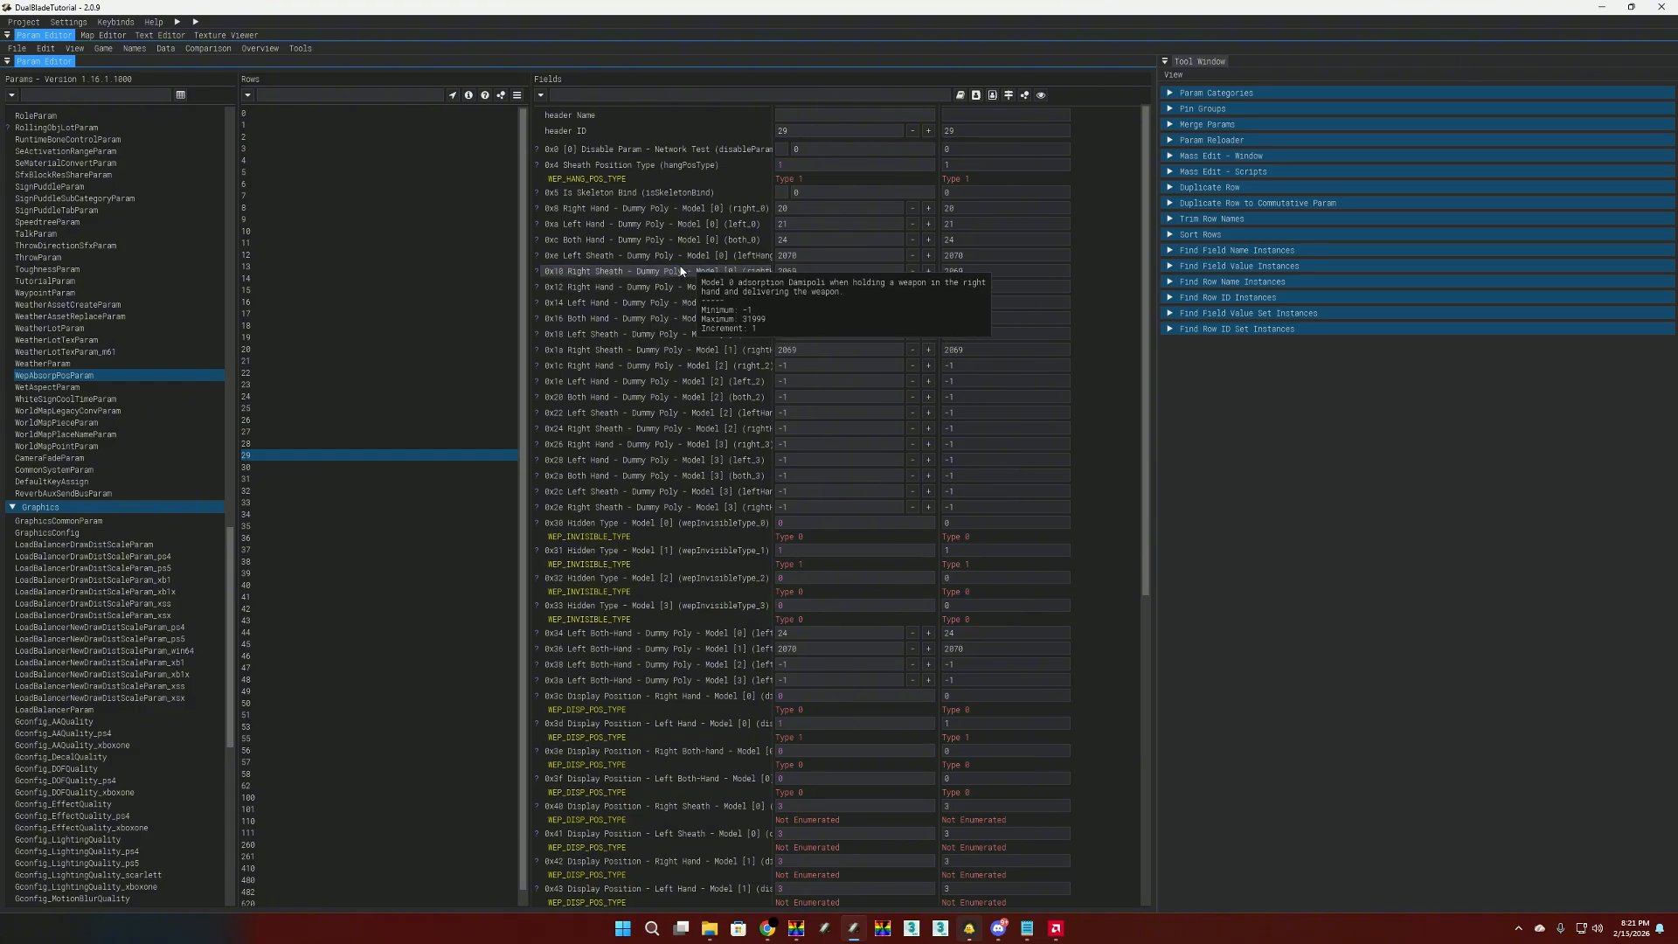
key("alt+Tab")
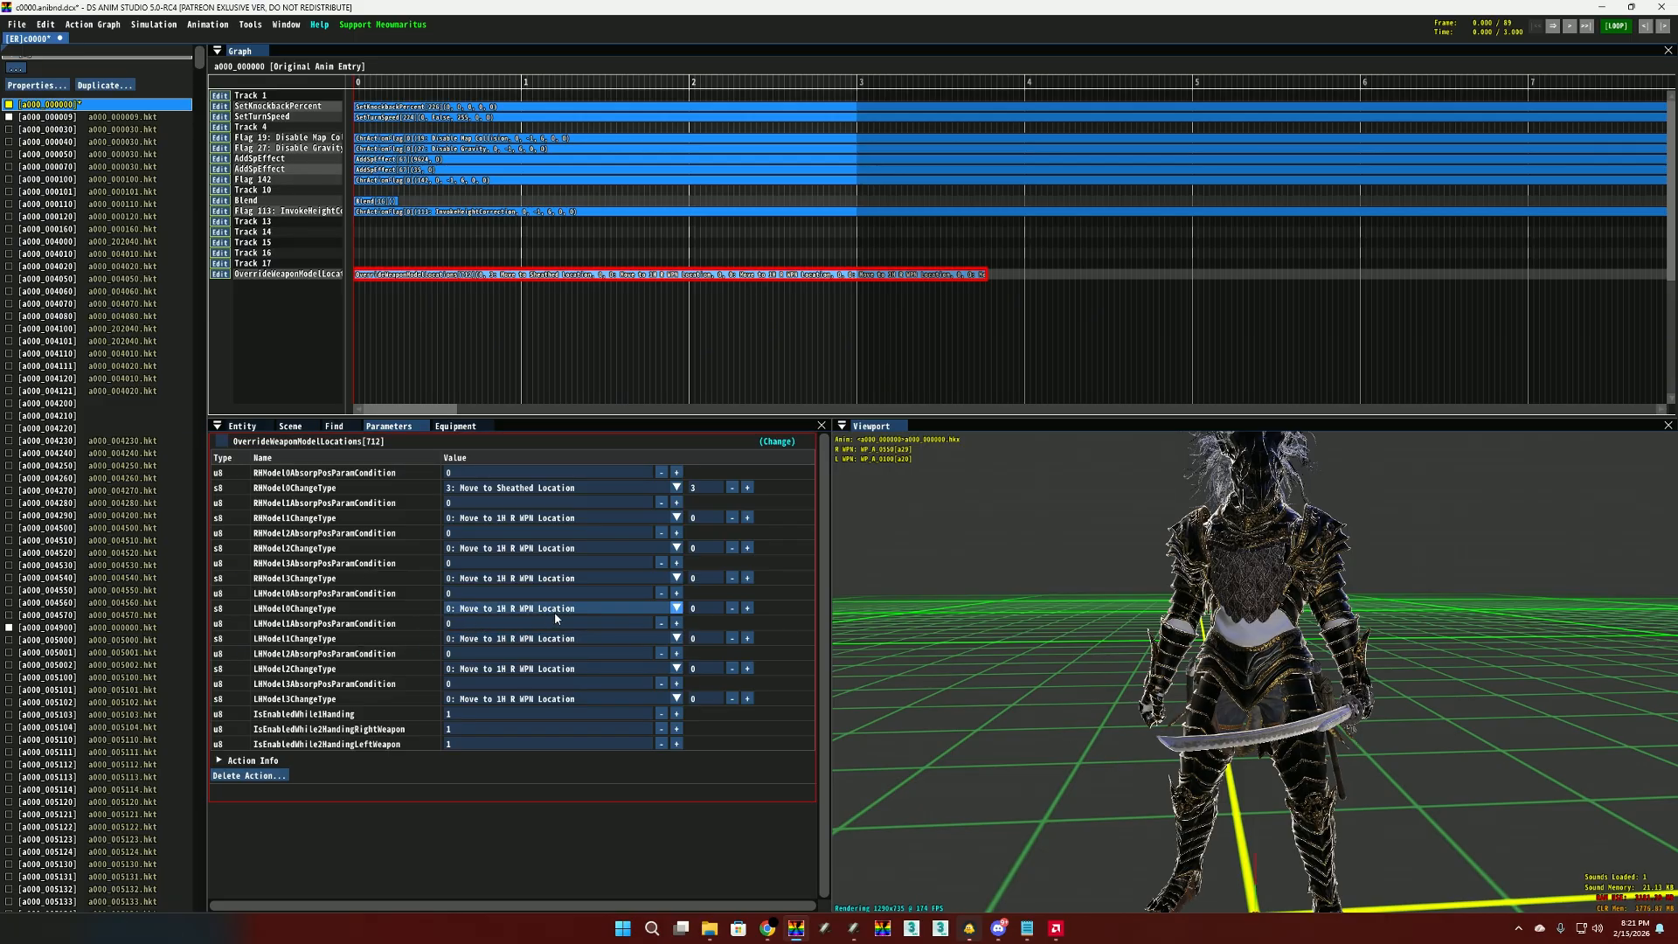
Step: Set LHModel0ChangeType to 3: Move to Sheathed Location and inspect both weapons on the character in the viewport
left_click(260, 608)
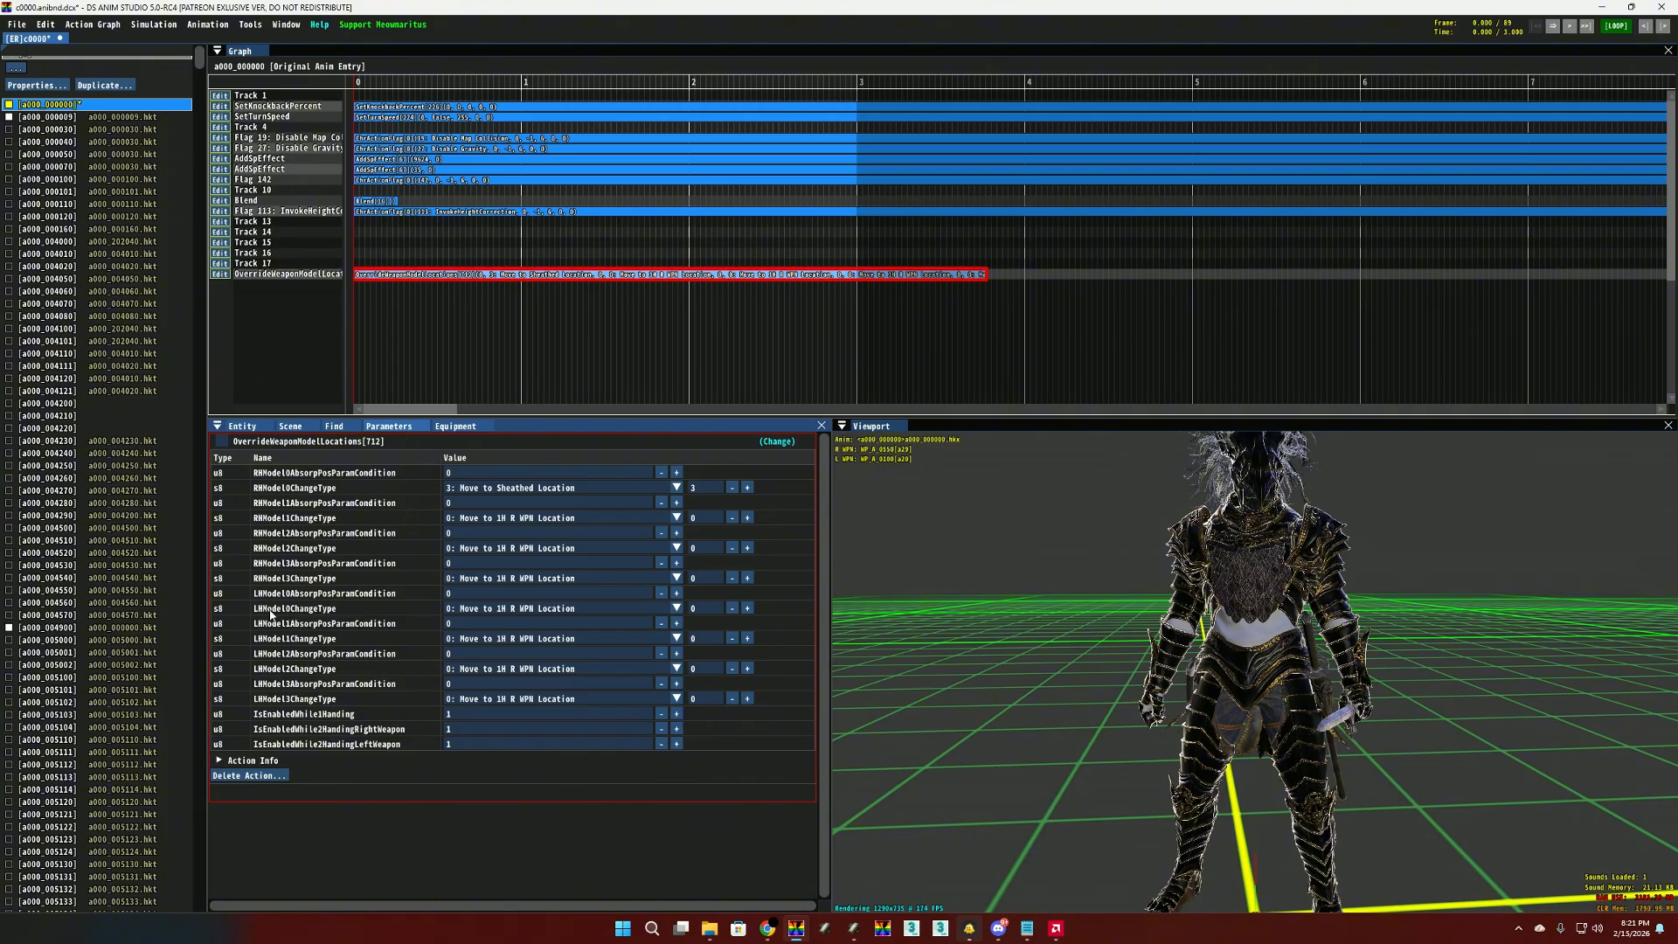
left_click(524, 608)
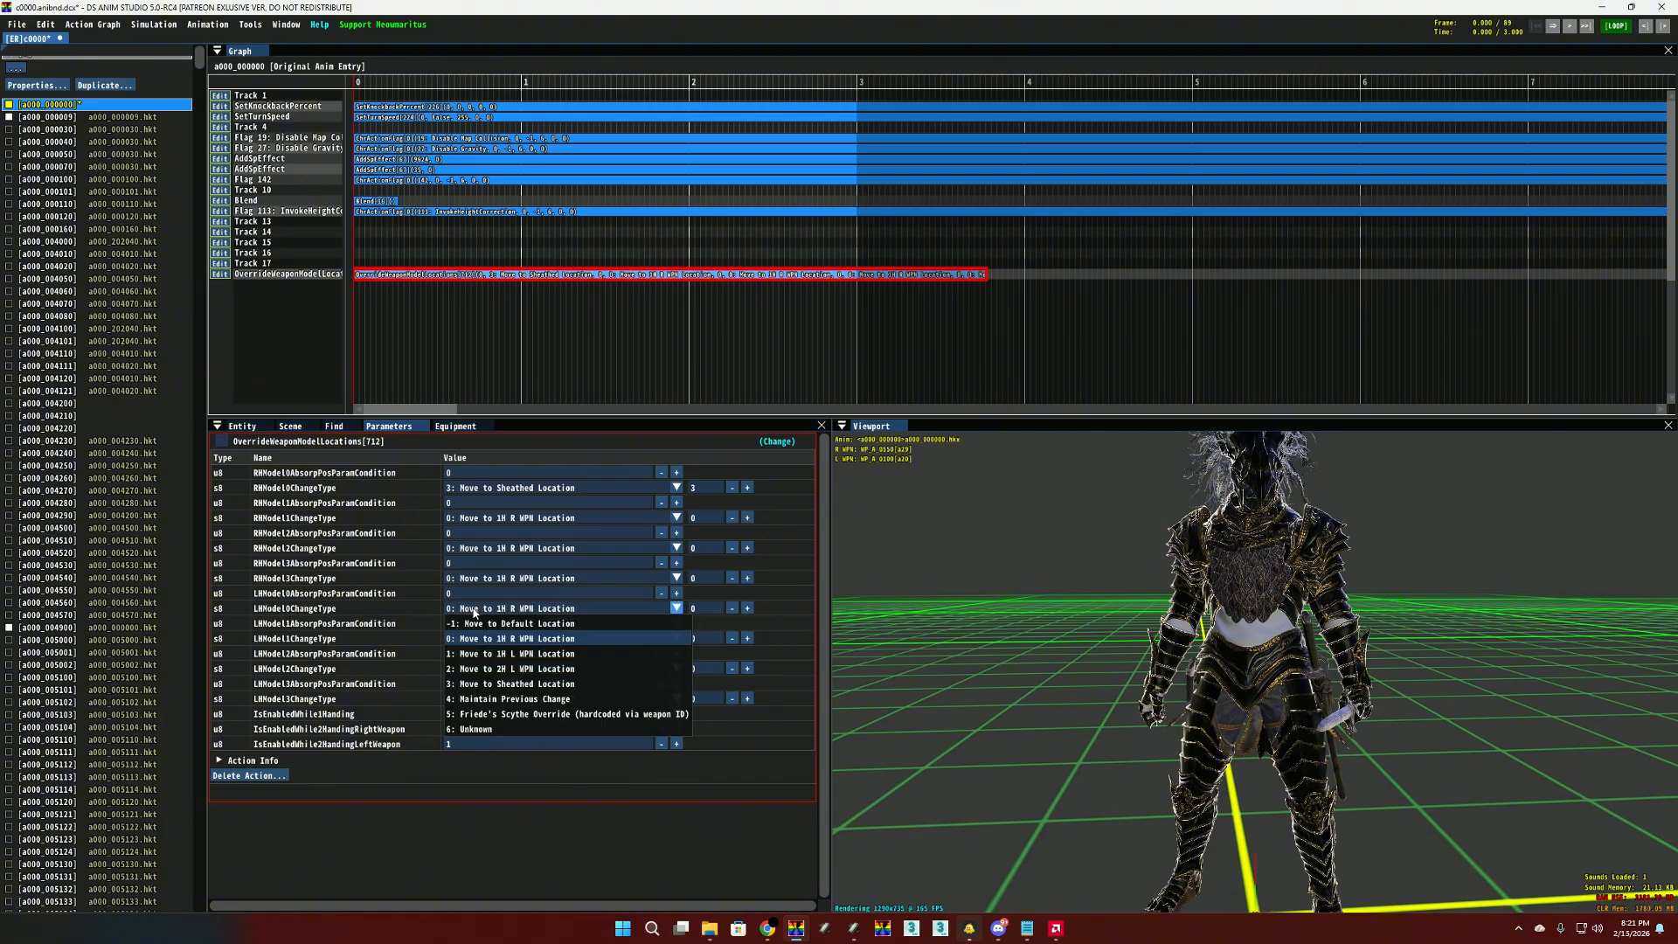
left_click(503, 688)
left_click_drag(1115, 729, 909, 595)
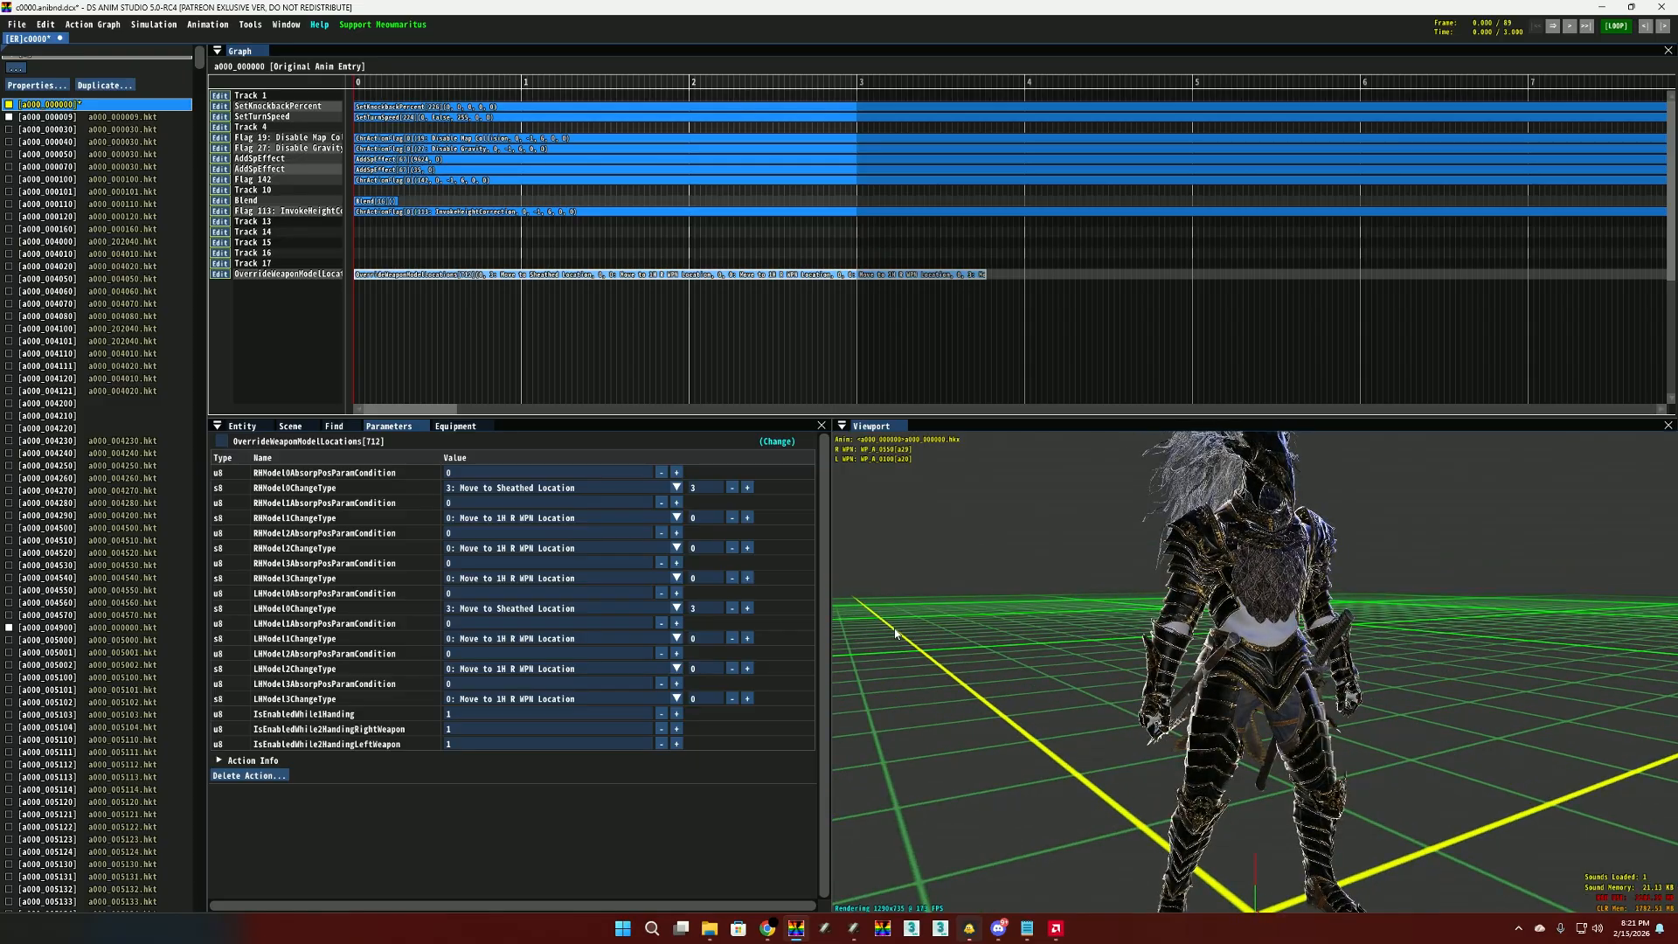
left_click_drag(1249, 661, 1101, 692)
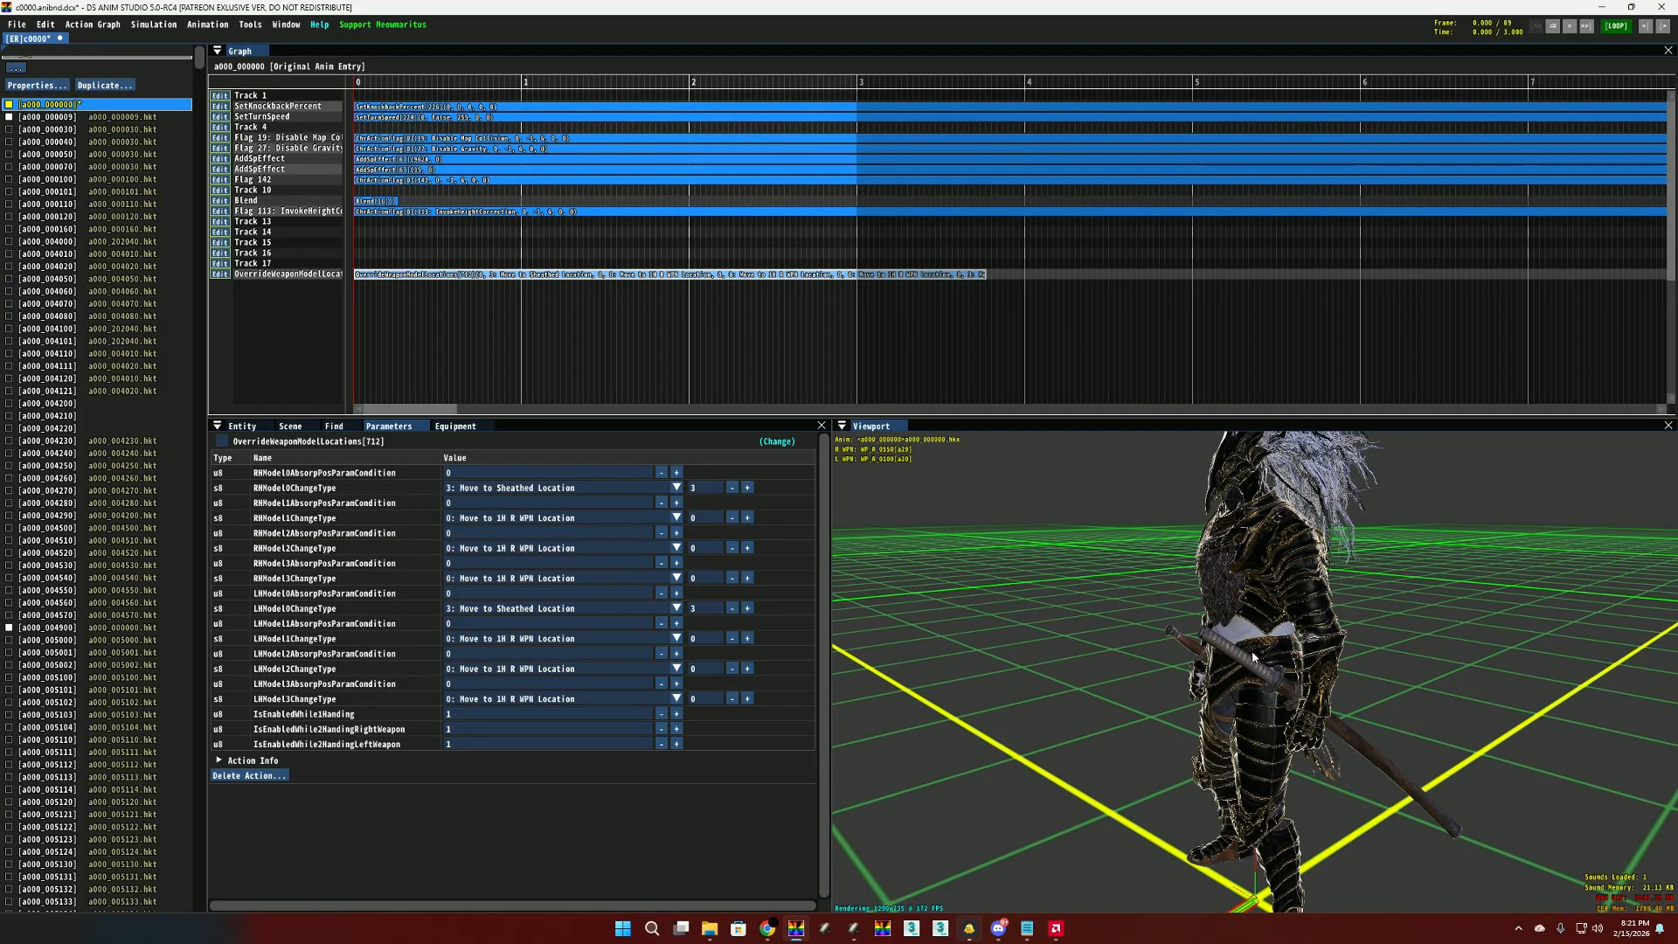
left_click_drag(1252, 657, 966, 673)
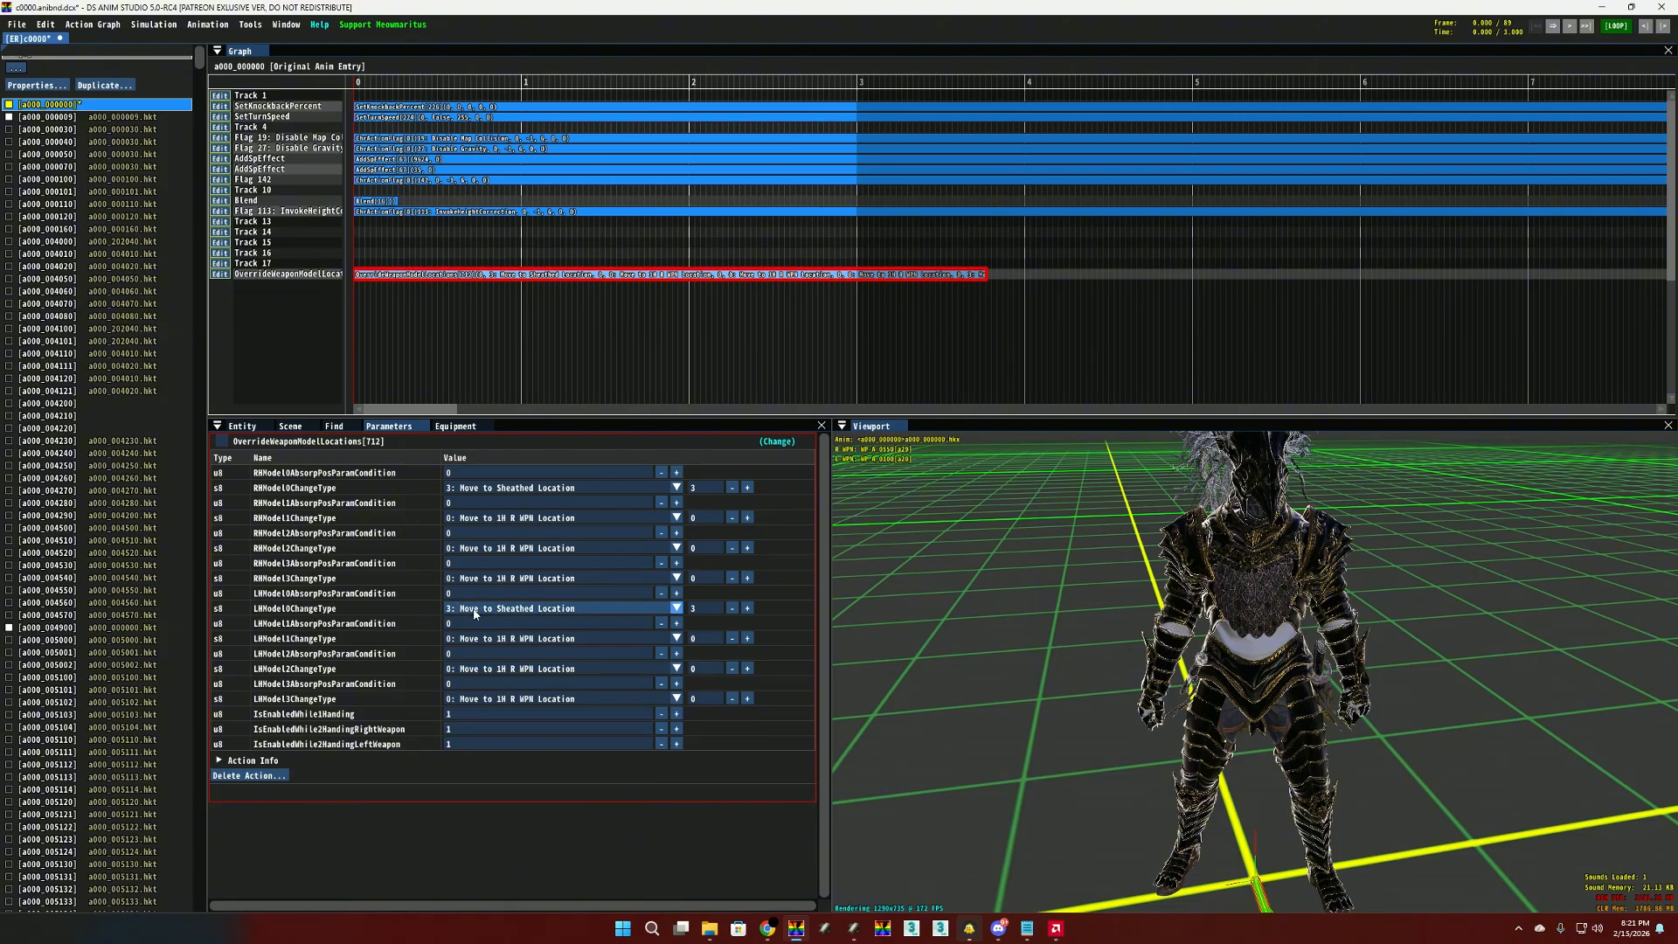
Step: Review the dummy polys in the Param Editor, and set RHModel0ChangeType to 1: Move to 1H L WPN Location in DS Anim Studio
left_click(853, 929)
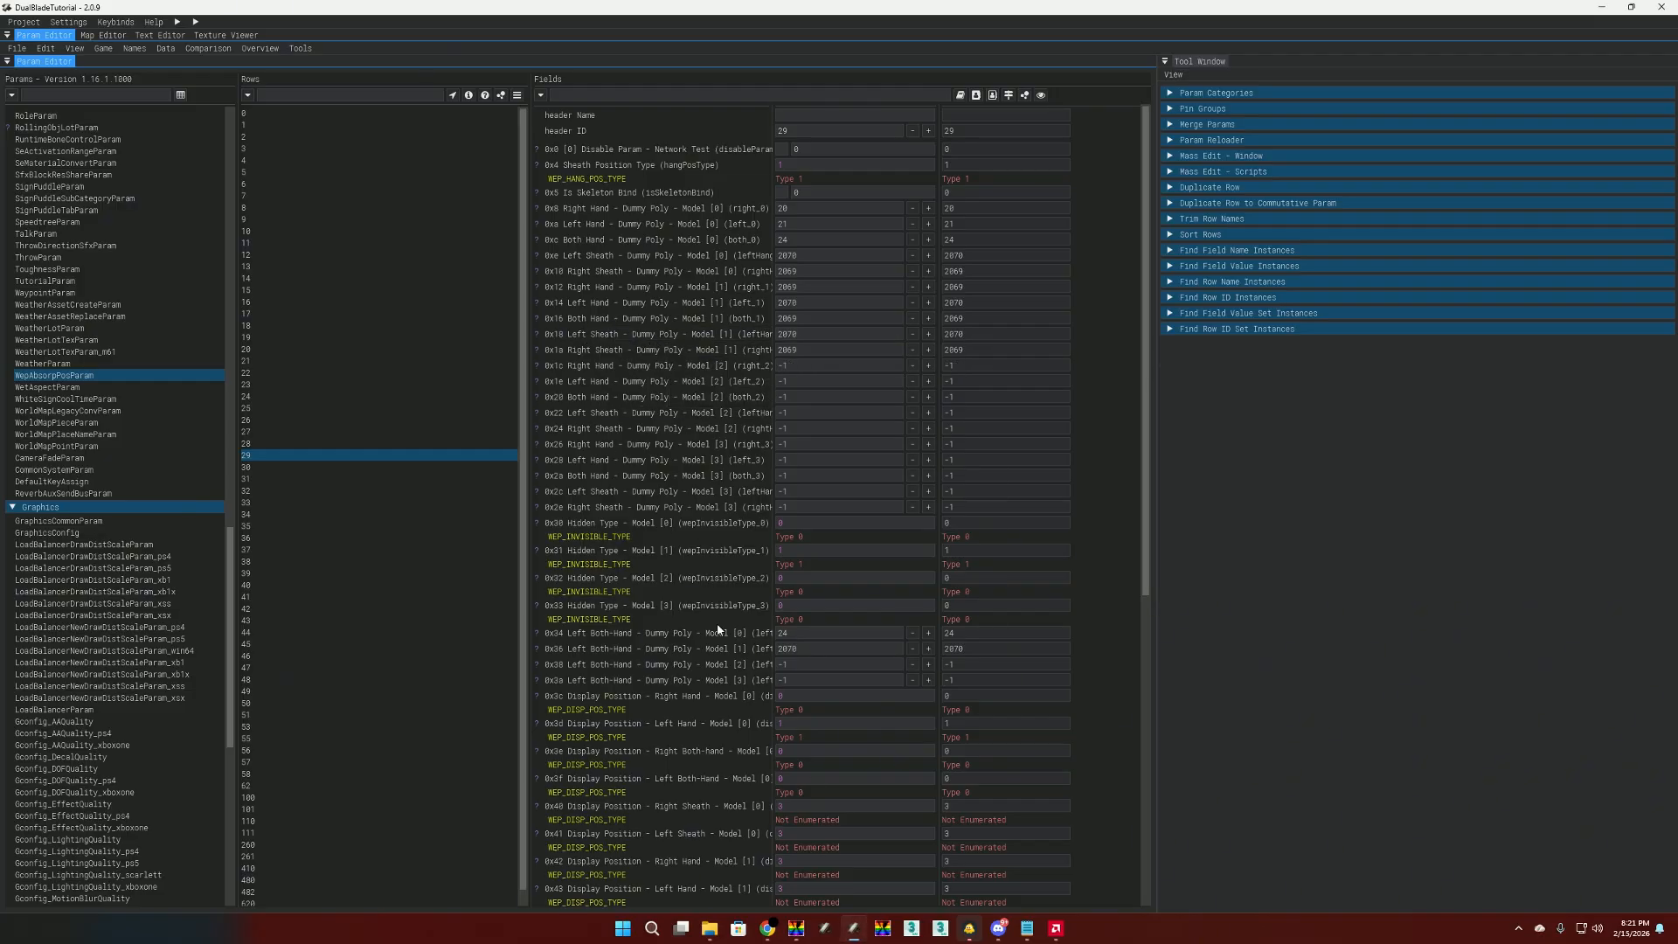
left_click(796, 928)
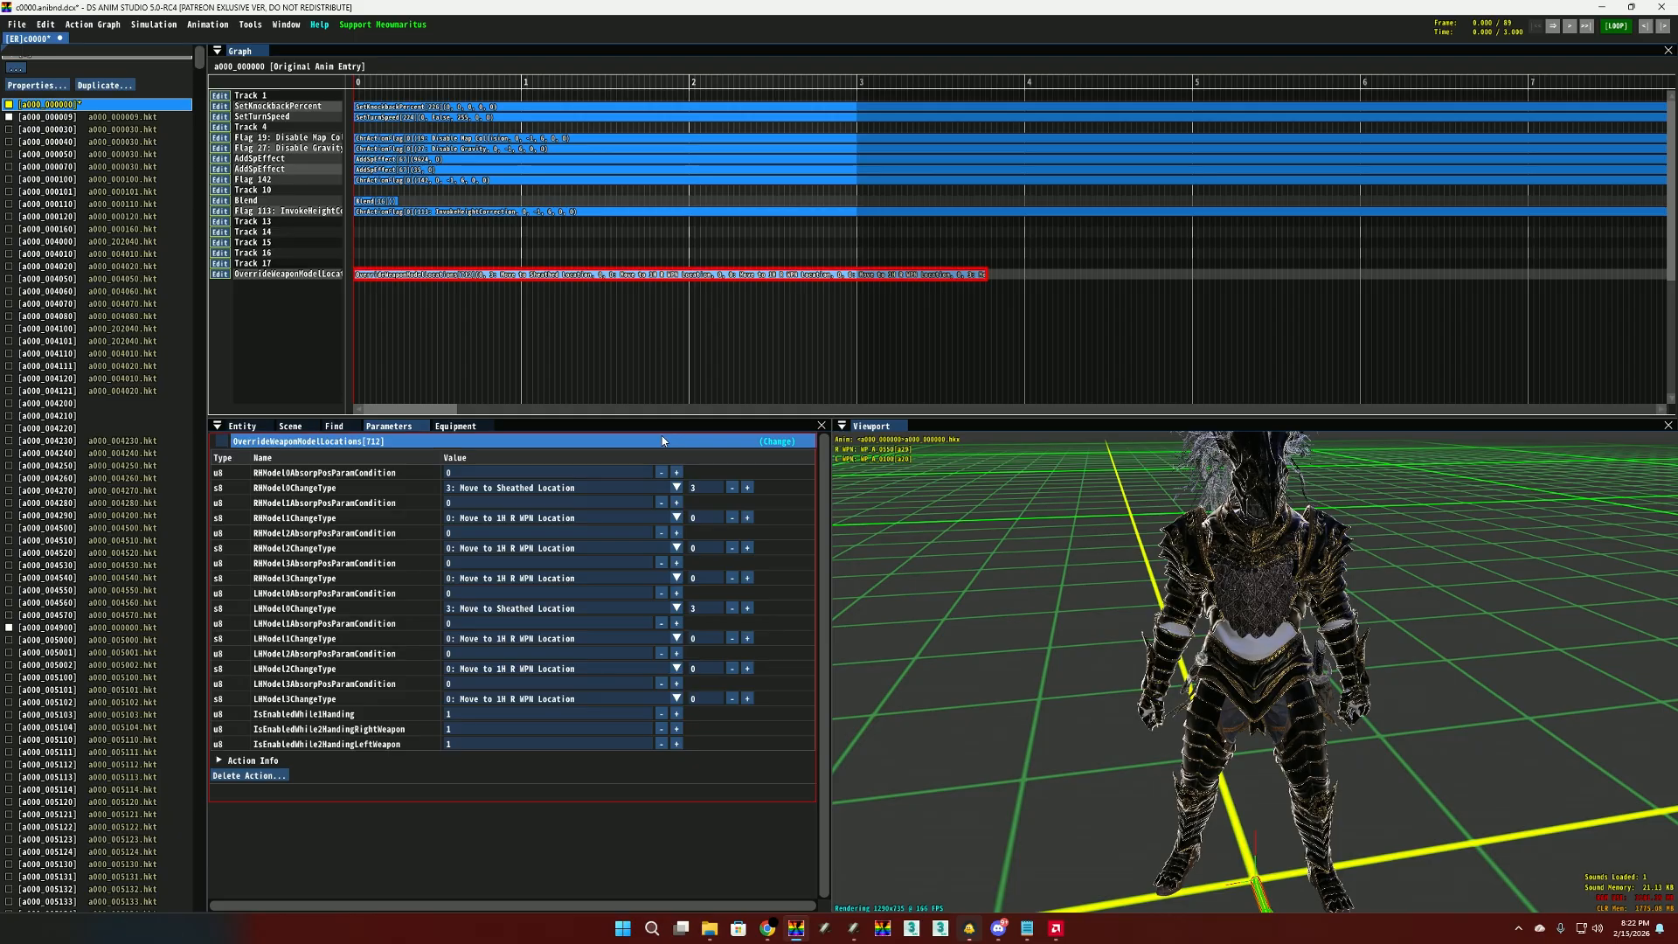
left_click(563, 488)
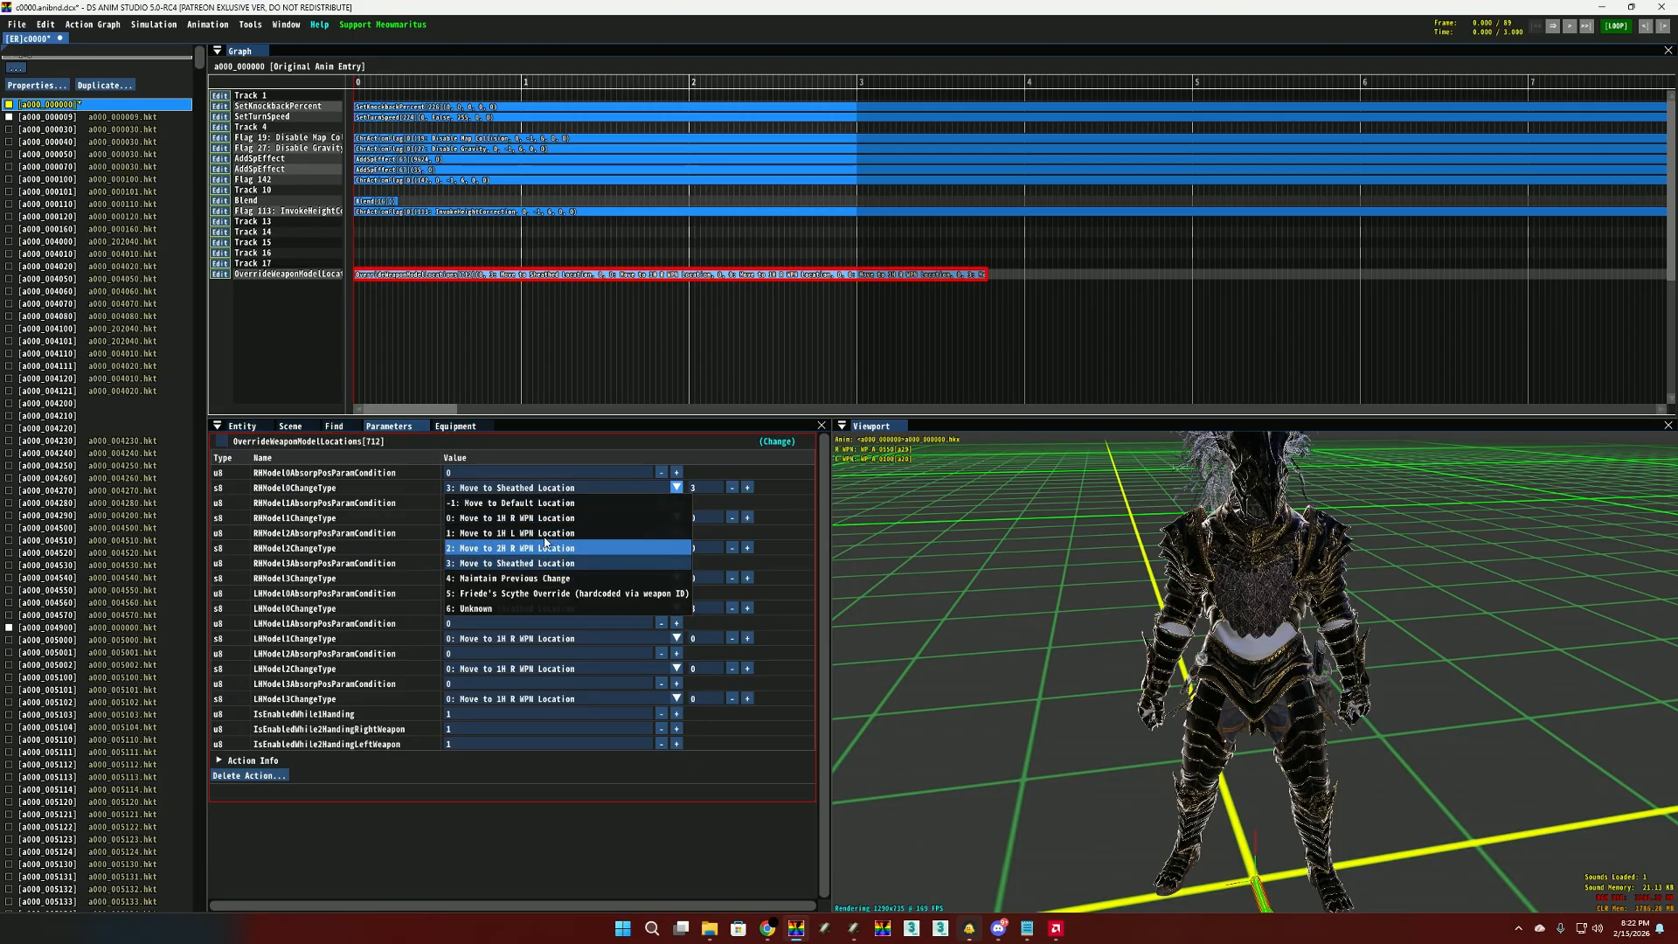
left_click(297, 492)
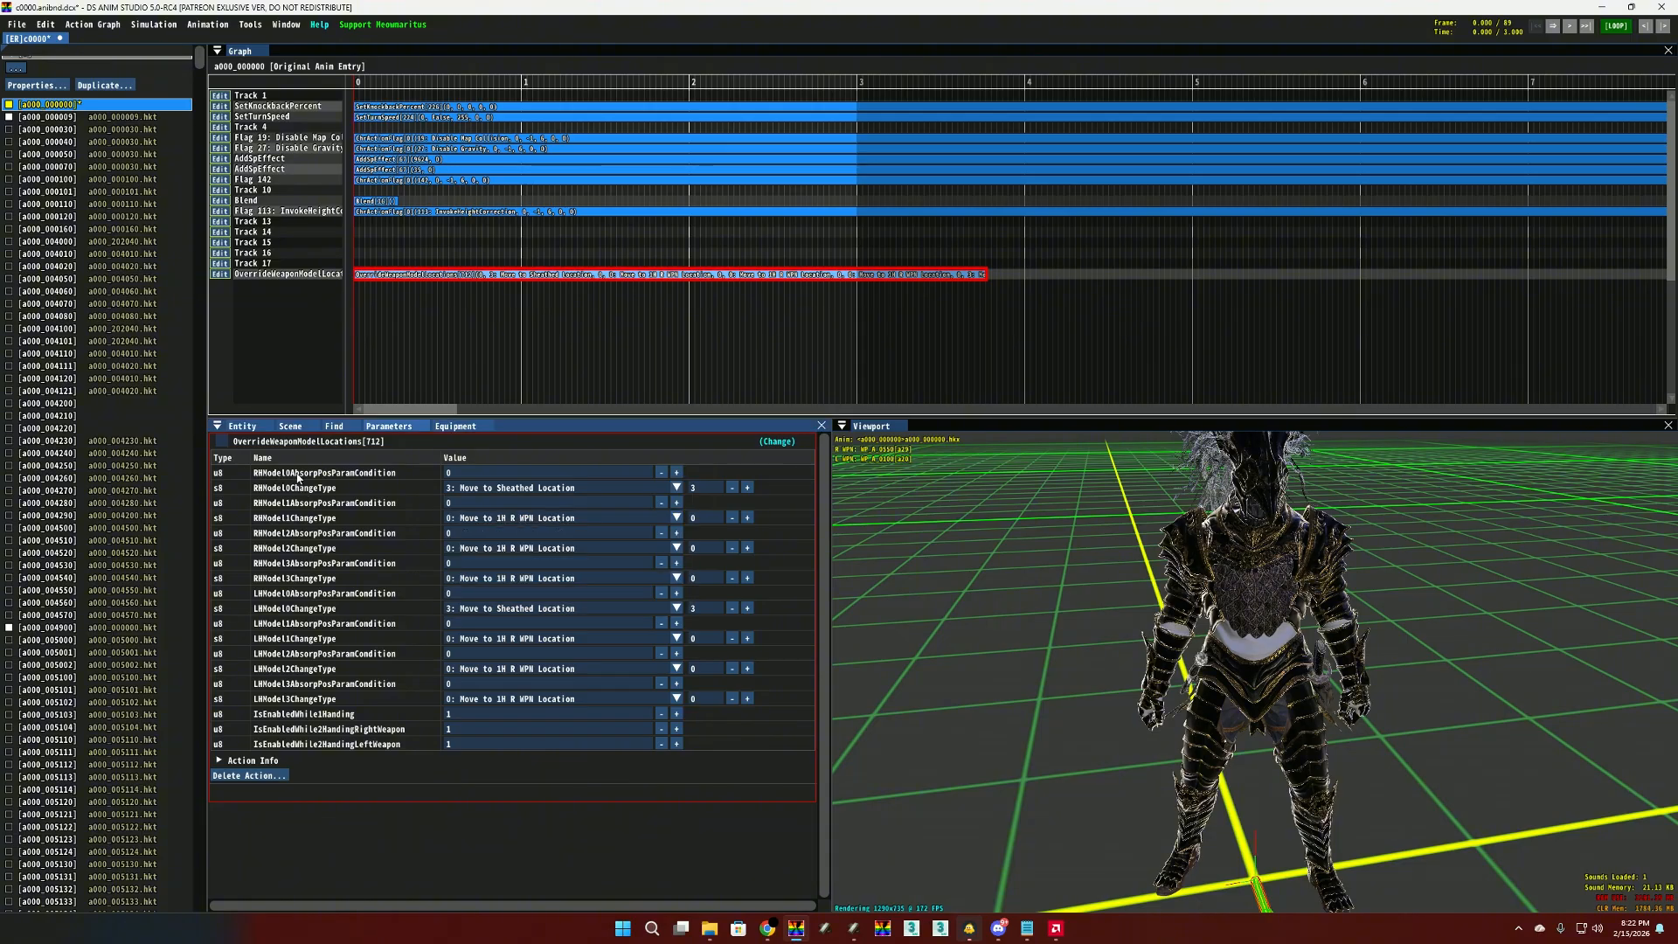
left_click(504, 487)
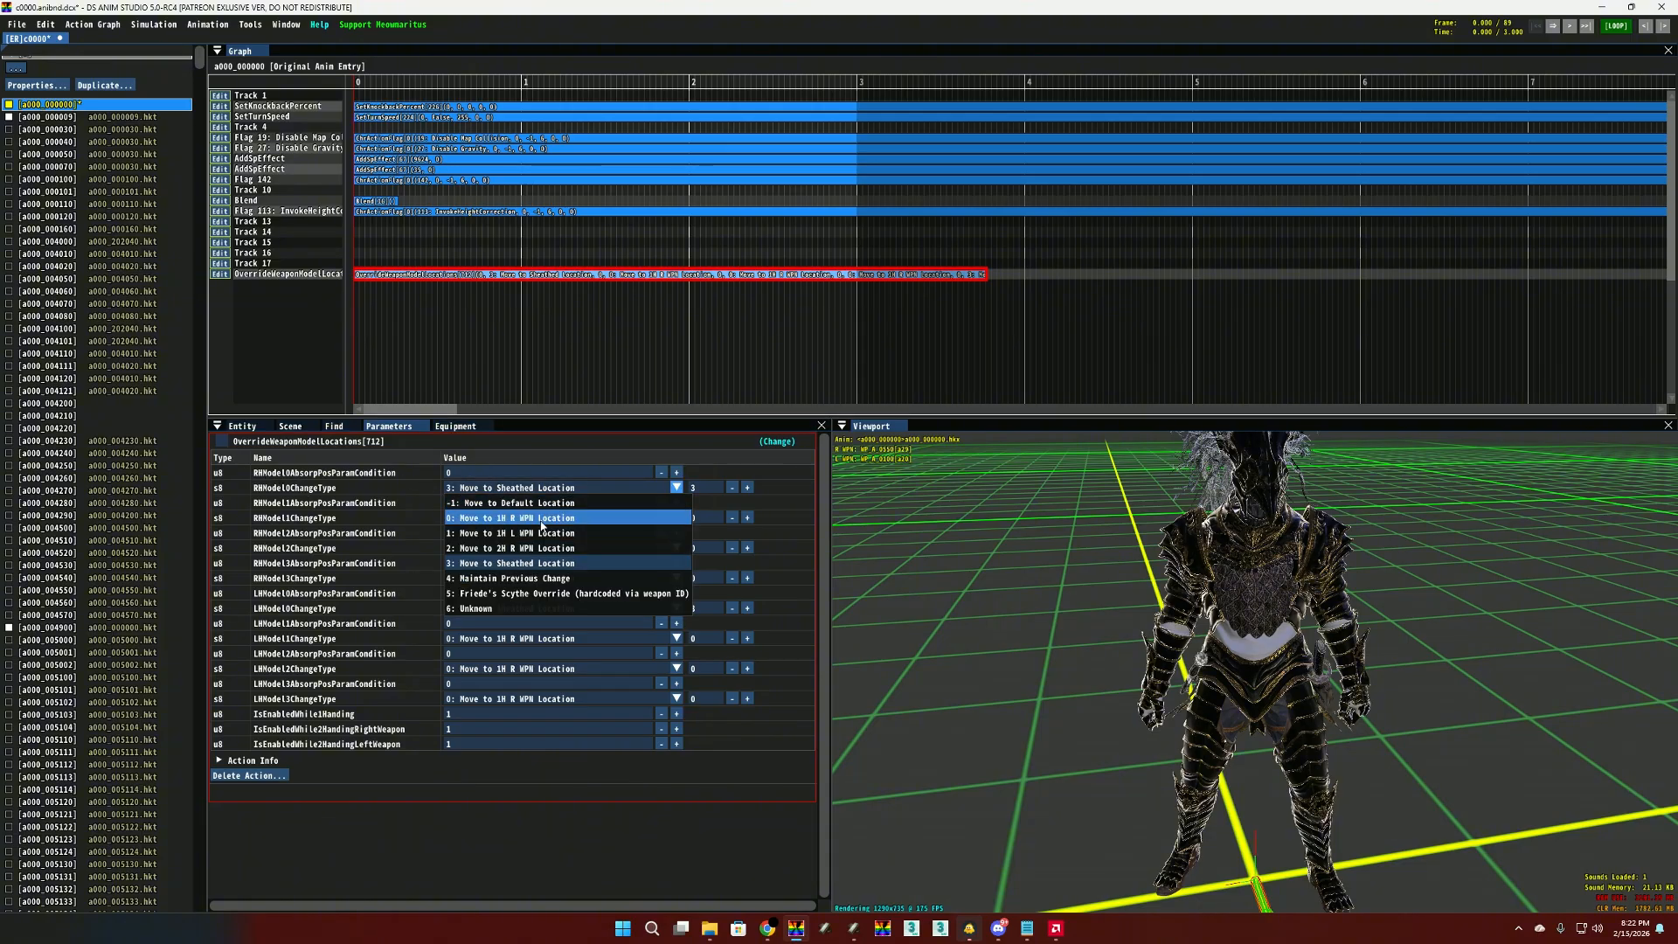
left_click(503, 518)
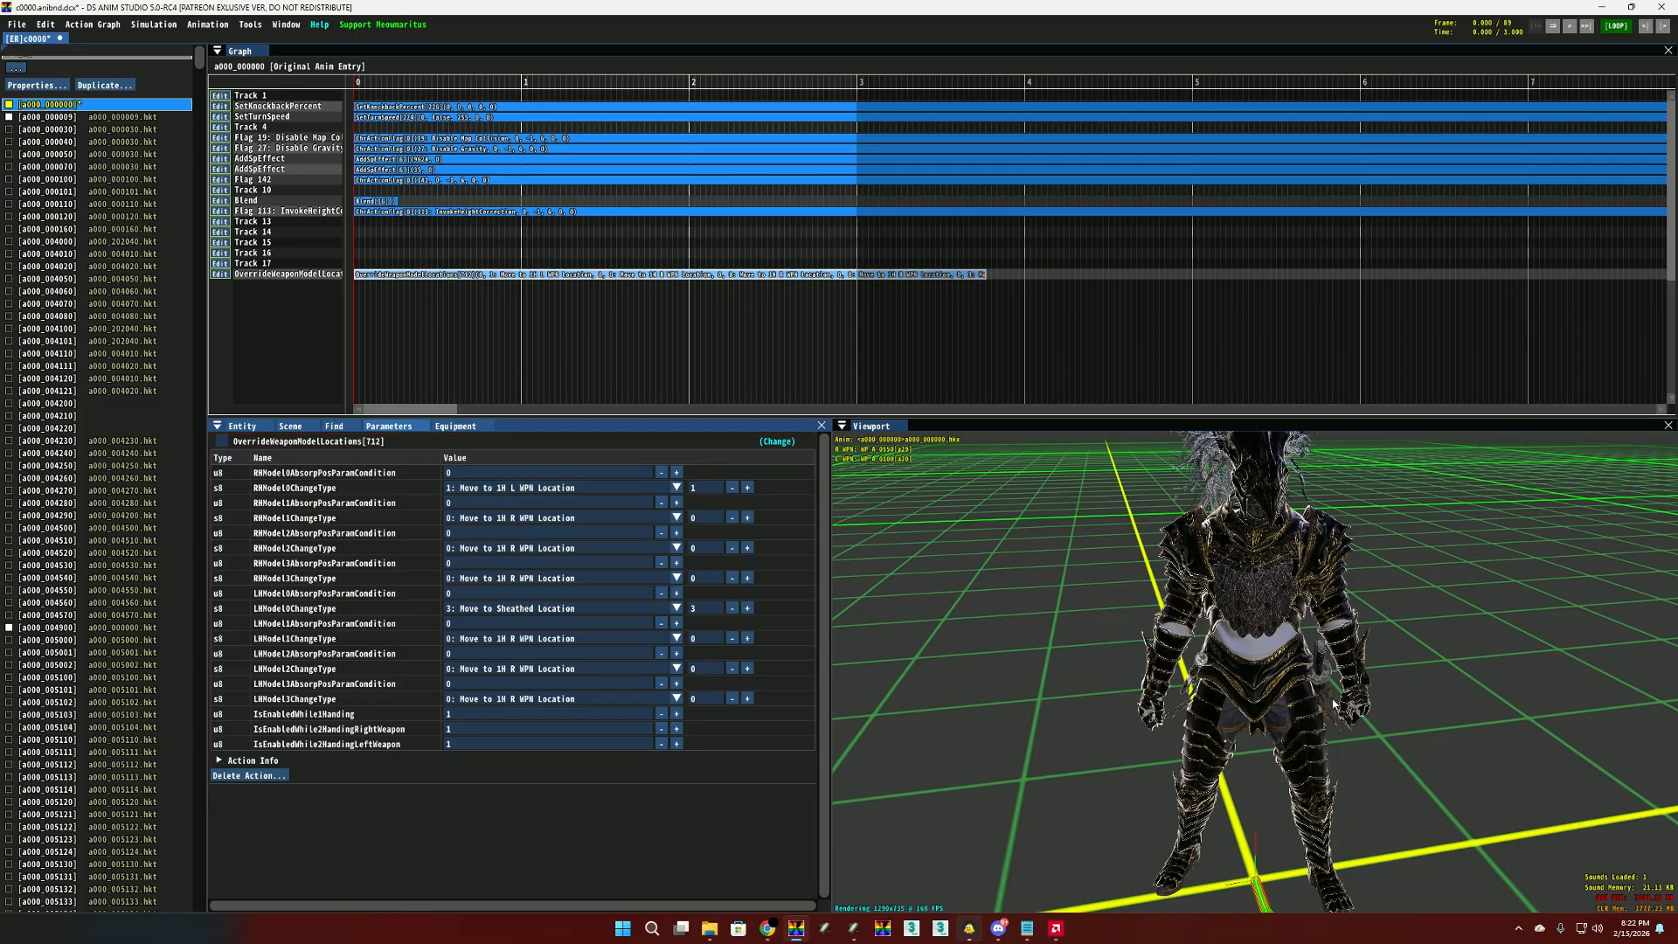
Step: Set RHModel0ChangeType to 3: Move to Sheathed Location
left_click(542, 488)
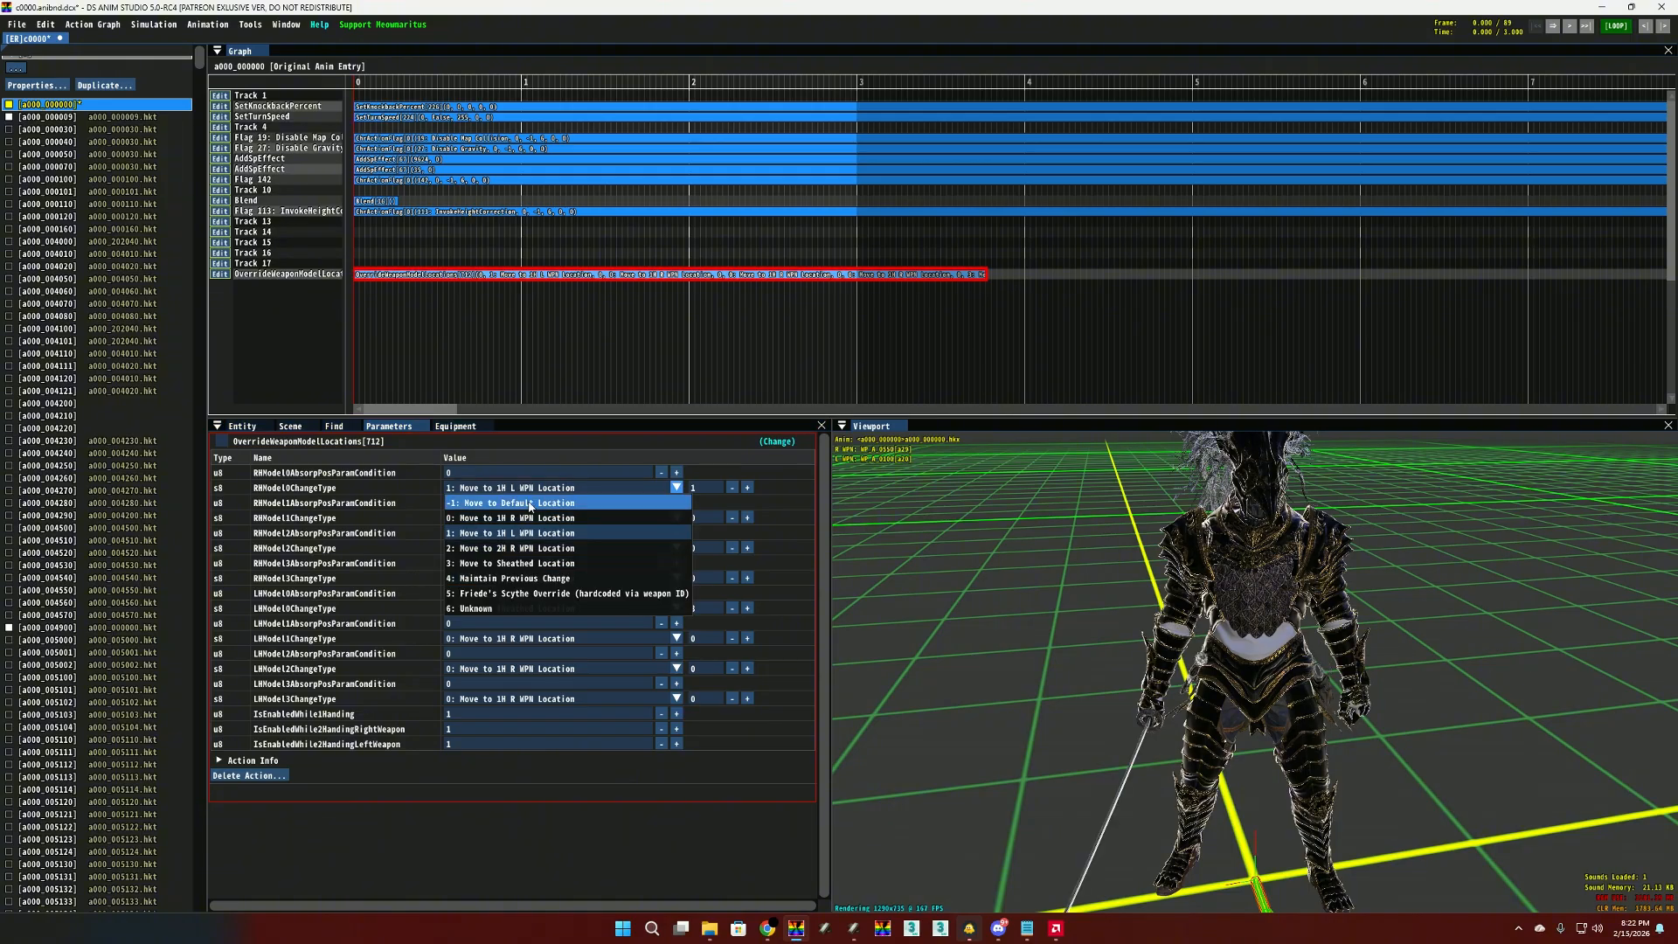
left_click(545, 564)
Step: Scrub the timeline to 1 second and trim the start of the OverrideWeaponModelLocations event to that point
left_click(377, 84)
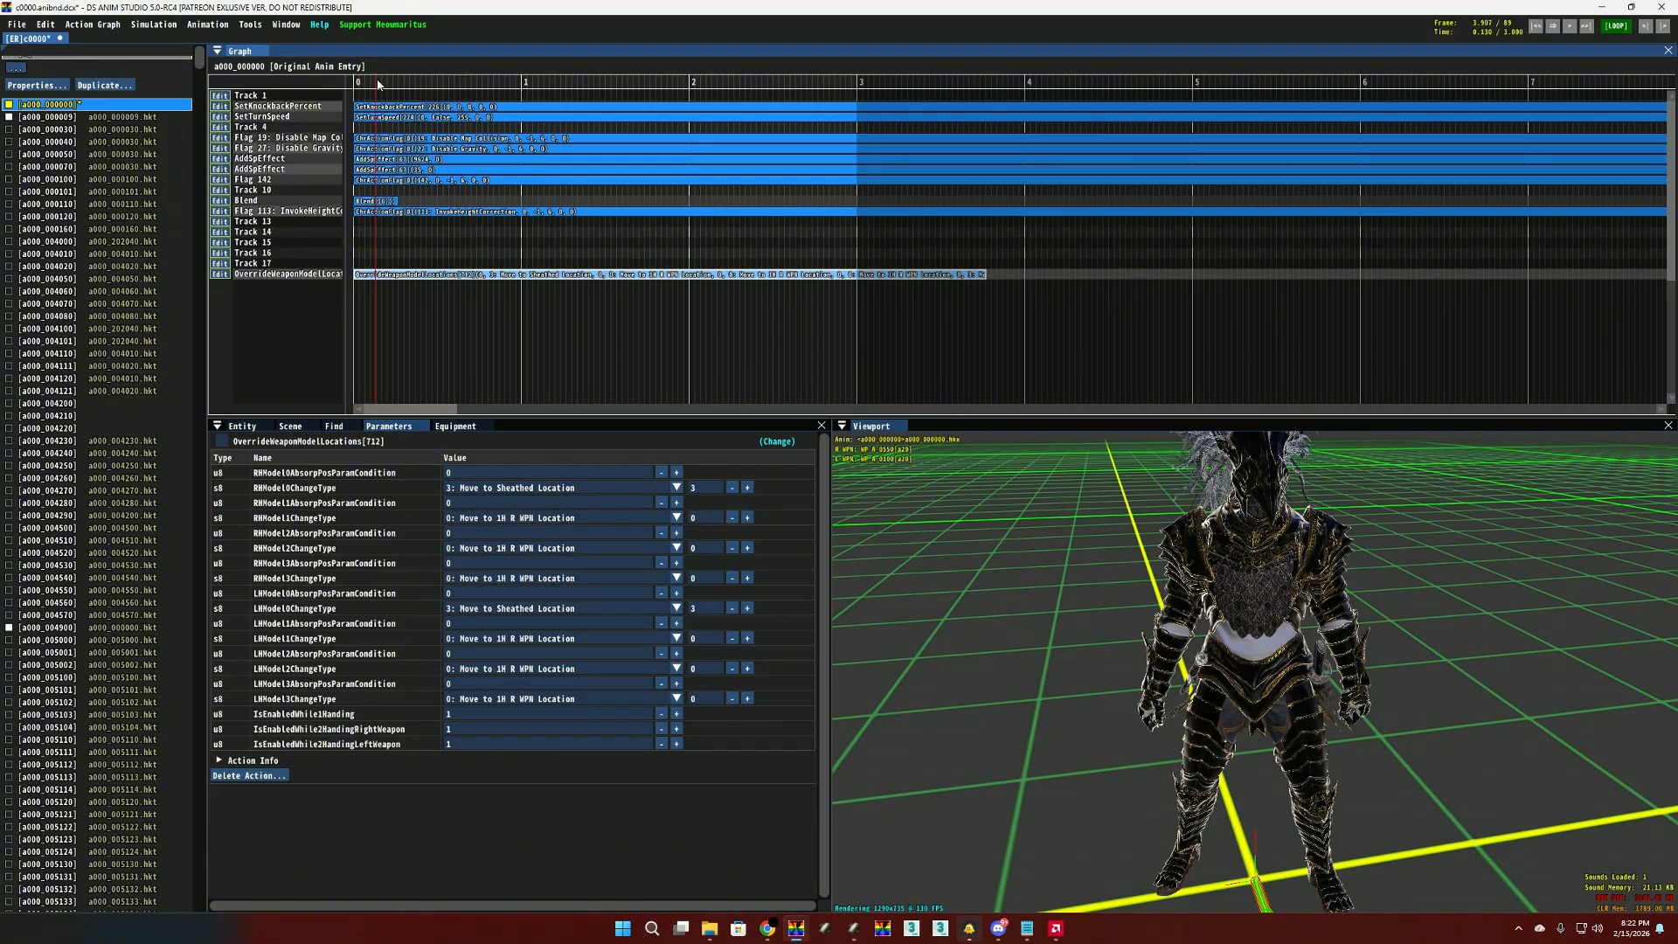
left_click_drag(378, 84, 523, 85)
left_click_drag(355, 275, 521, 281)
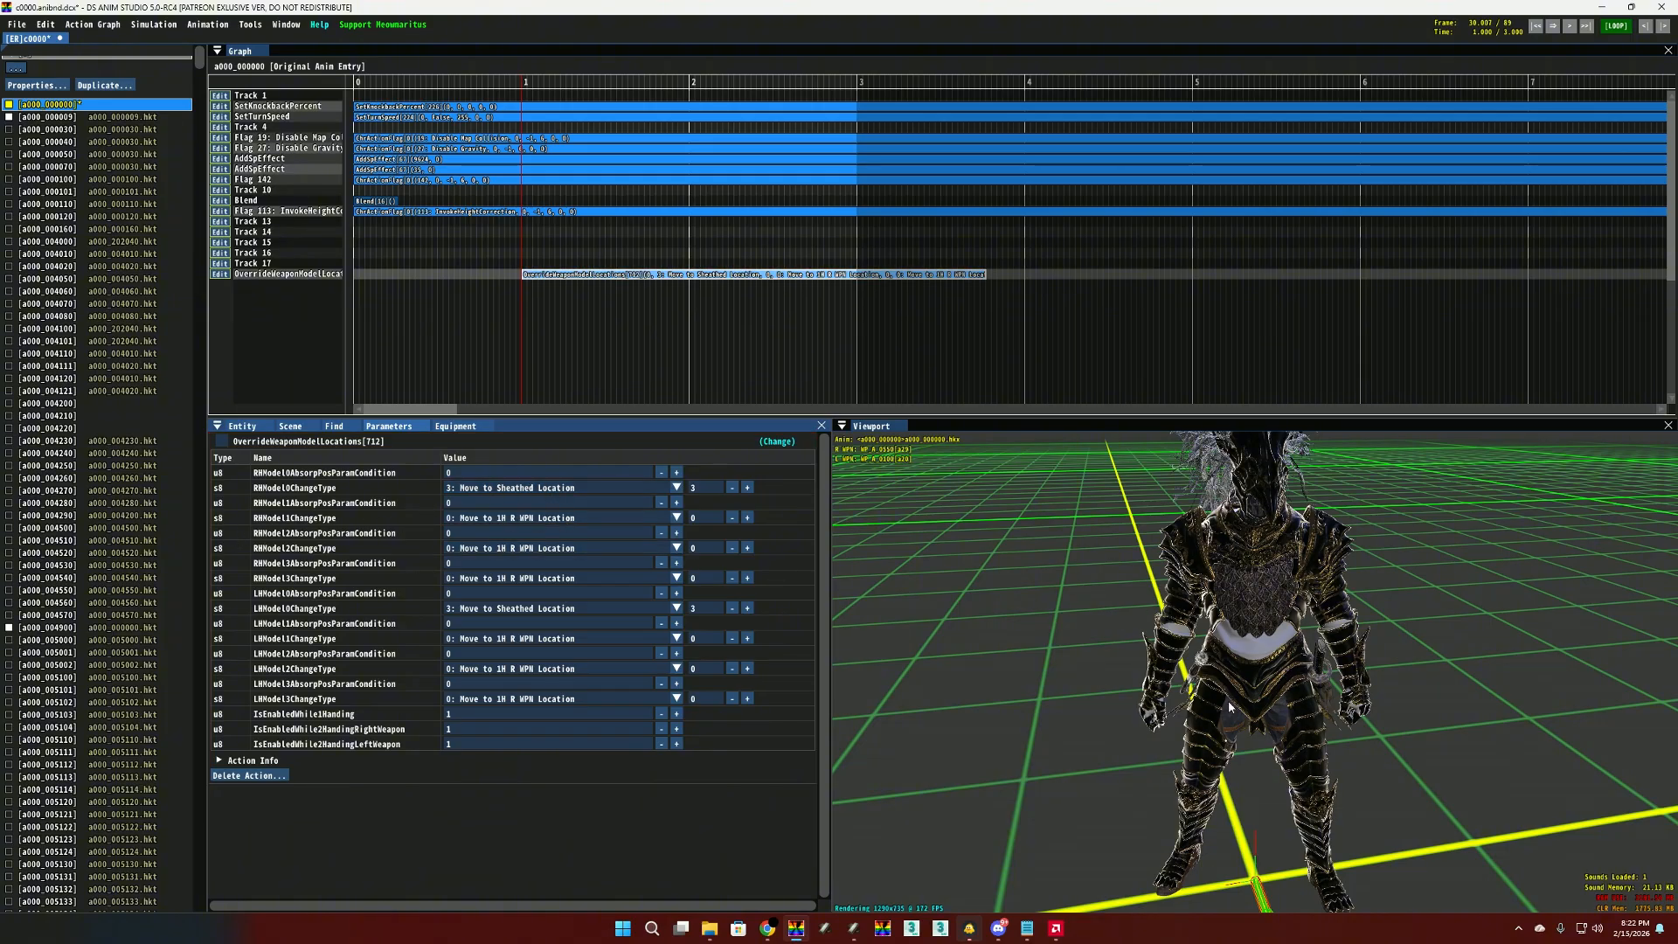
Step: Set RHModel1ChangeType, RHModel2ChangeType and RHModel3ChangeType to -1: Move to Default Location
left_click(595, 517)
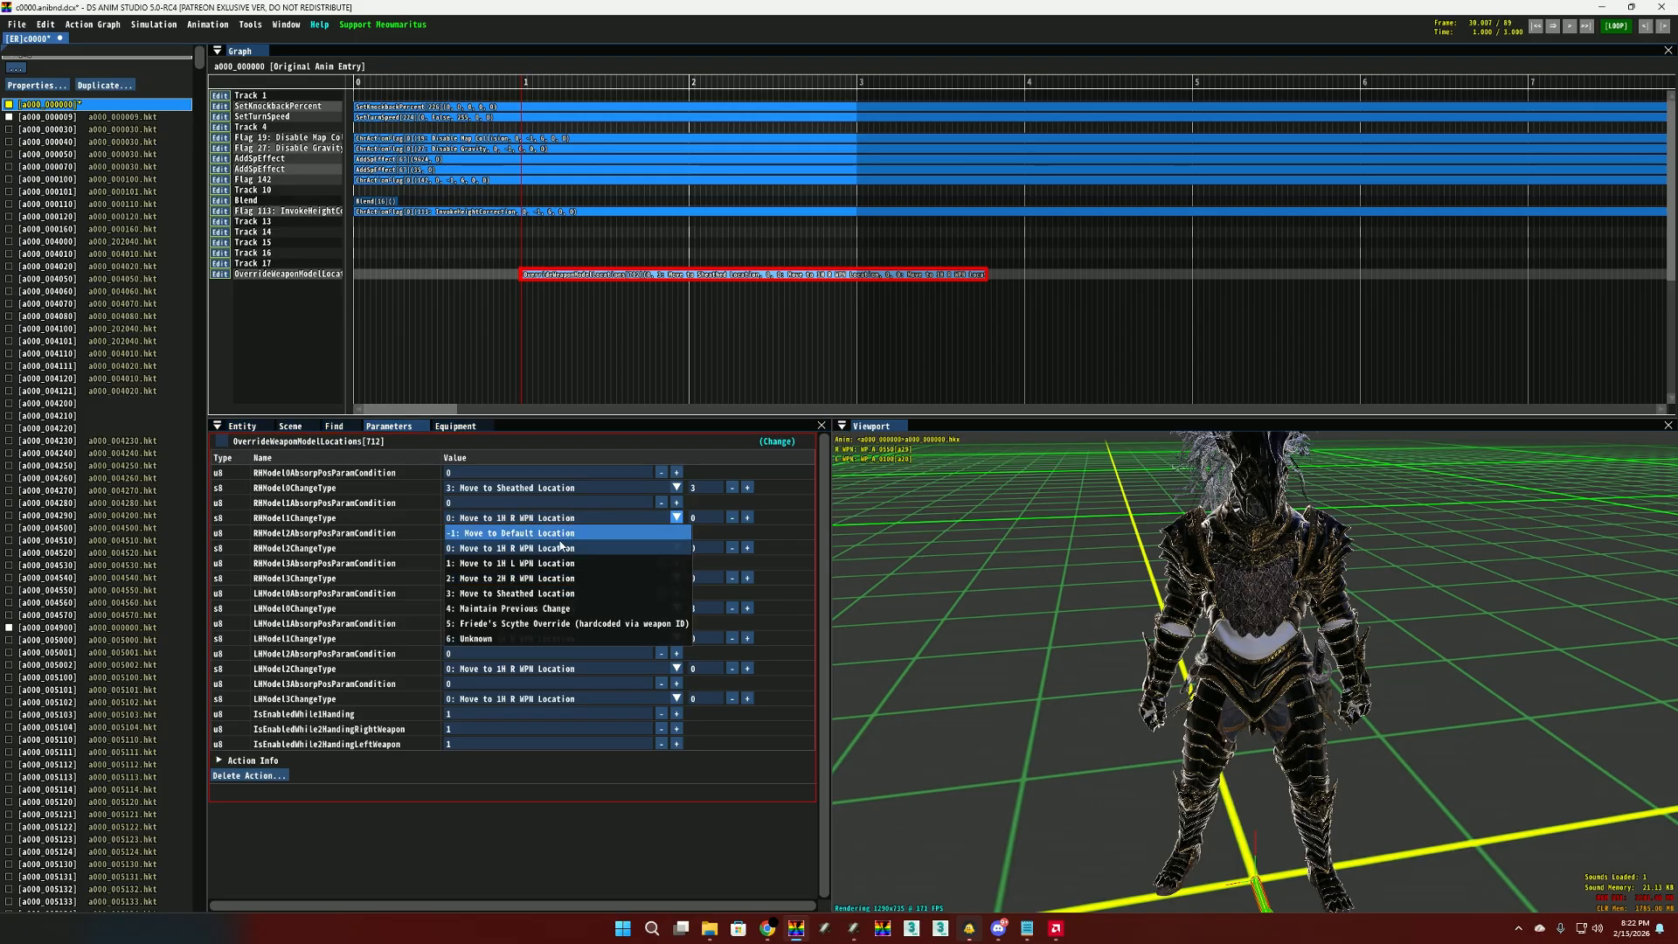
left_click(553, 533)
left_click(555, 548)
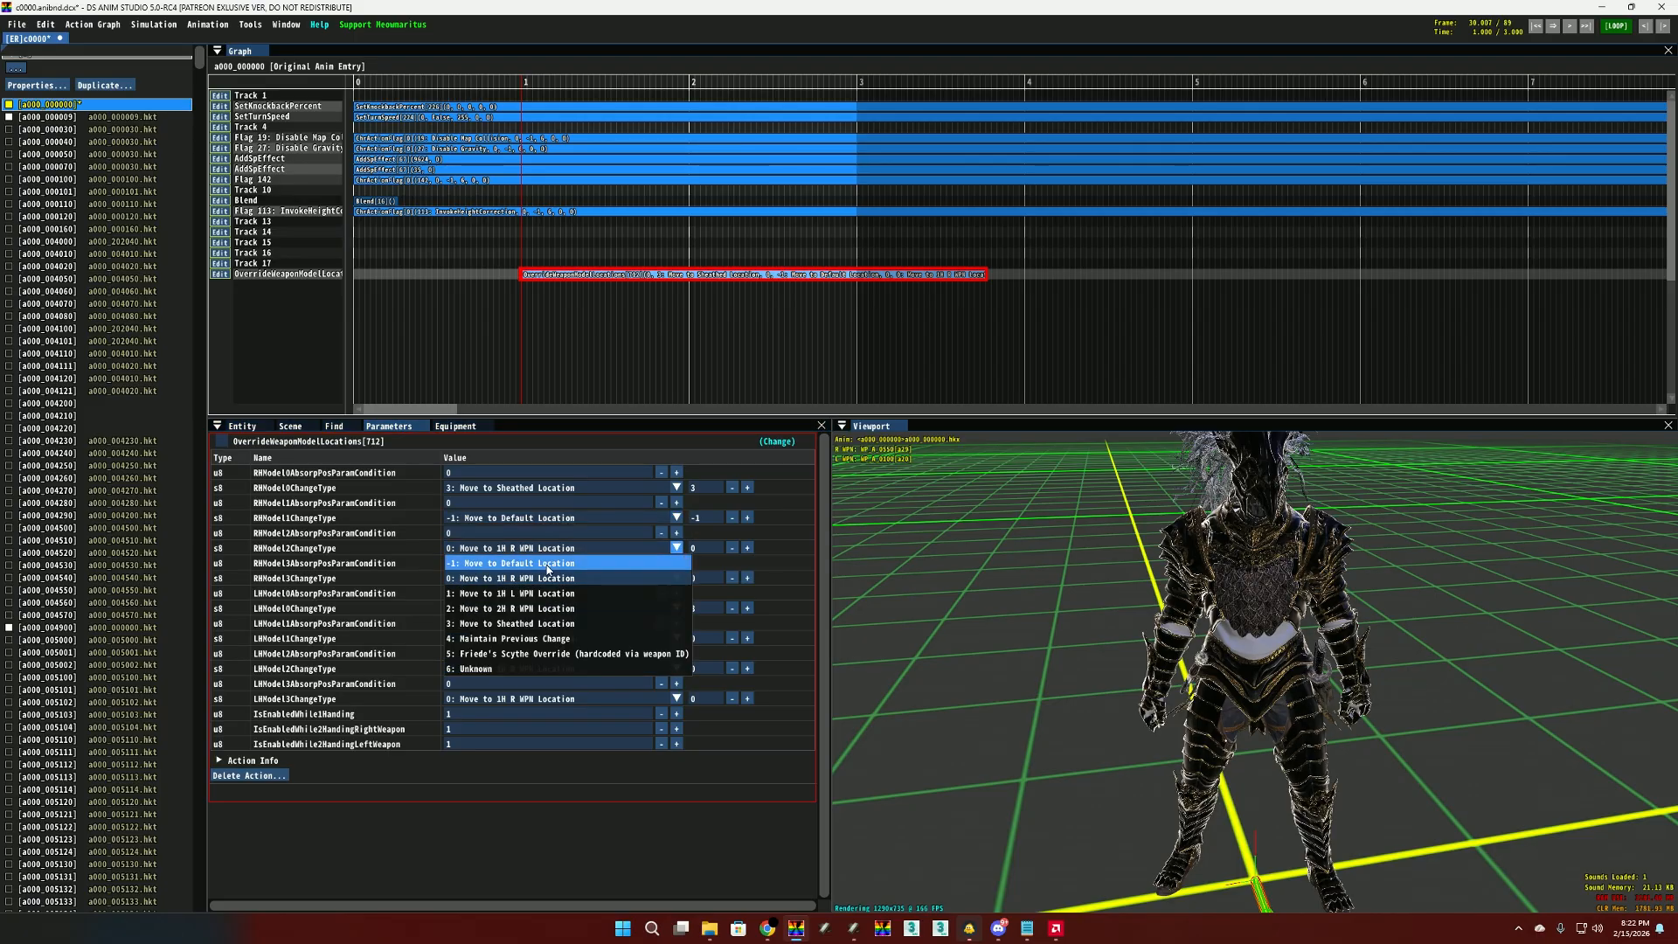
left_click(549, 562)
left_click(542, 577)
left_click(546, 592)
Step: Set LHModel1ChangeType, LHModel2ChangeType and LHModel3ChangeType to -1: Move to Default Location
left_click(549, 638)
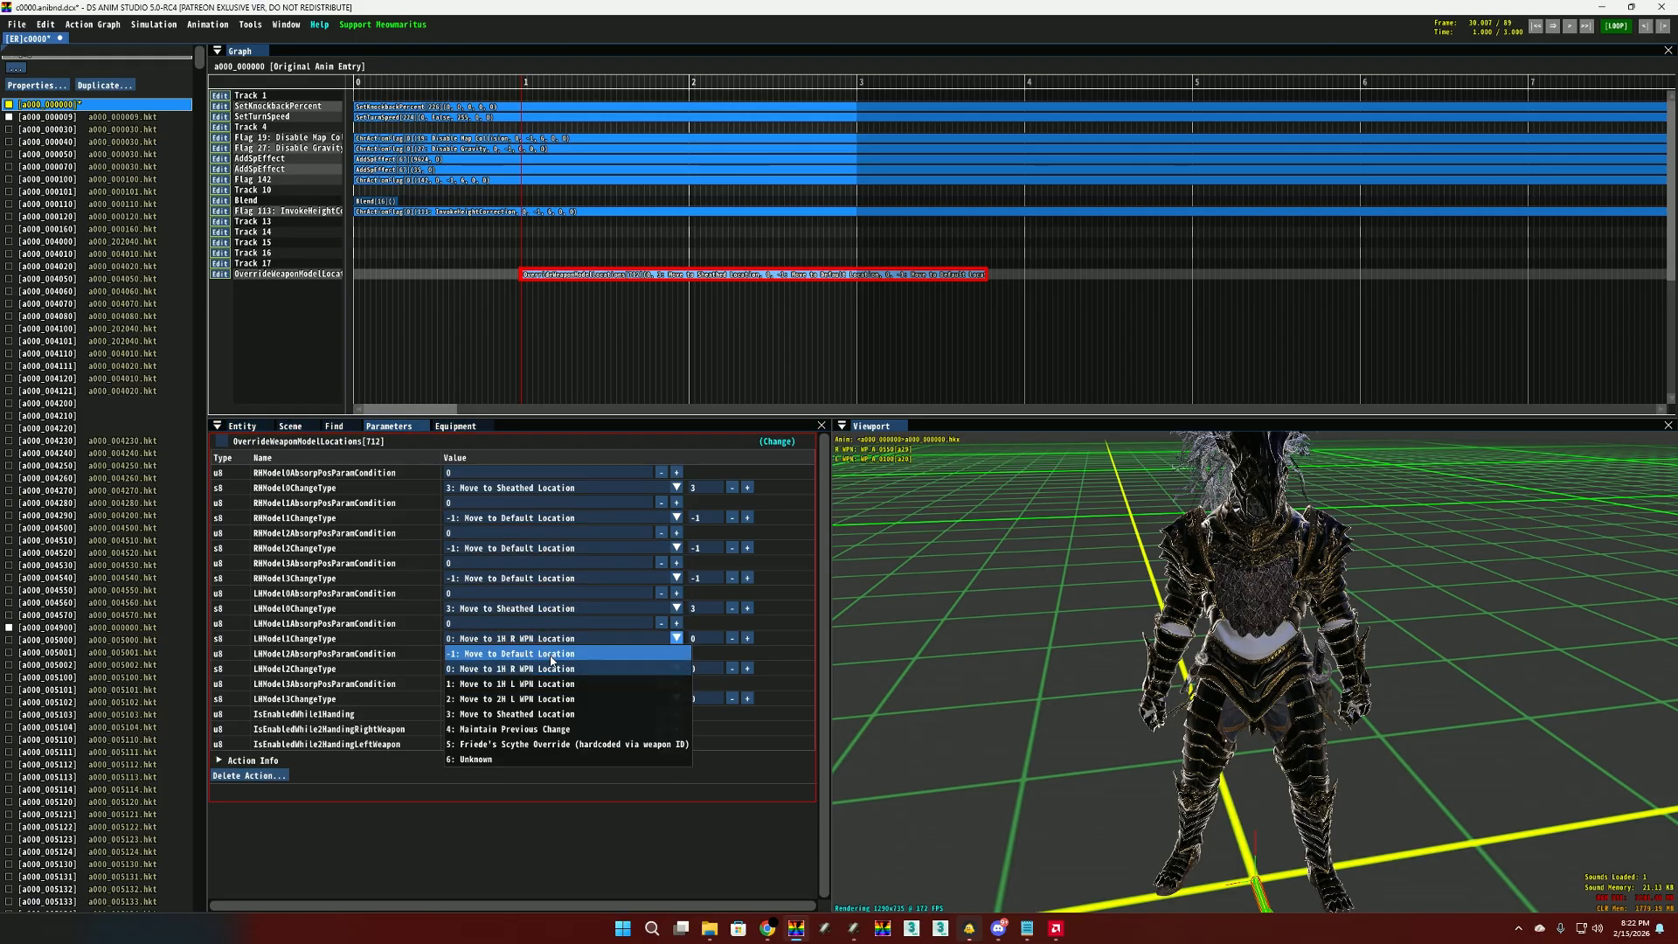
left_click(551, 653)
left_click(551, 668)
left_click(551, 684)
left_click(550, 700)
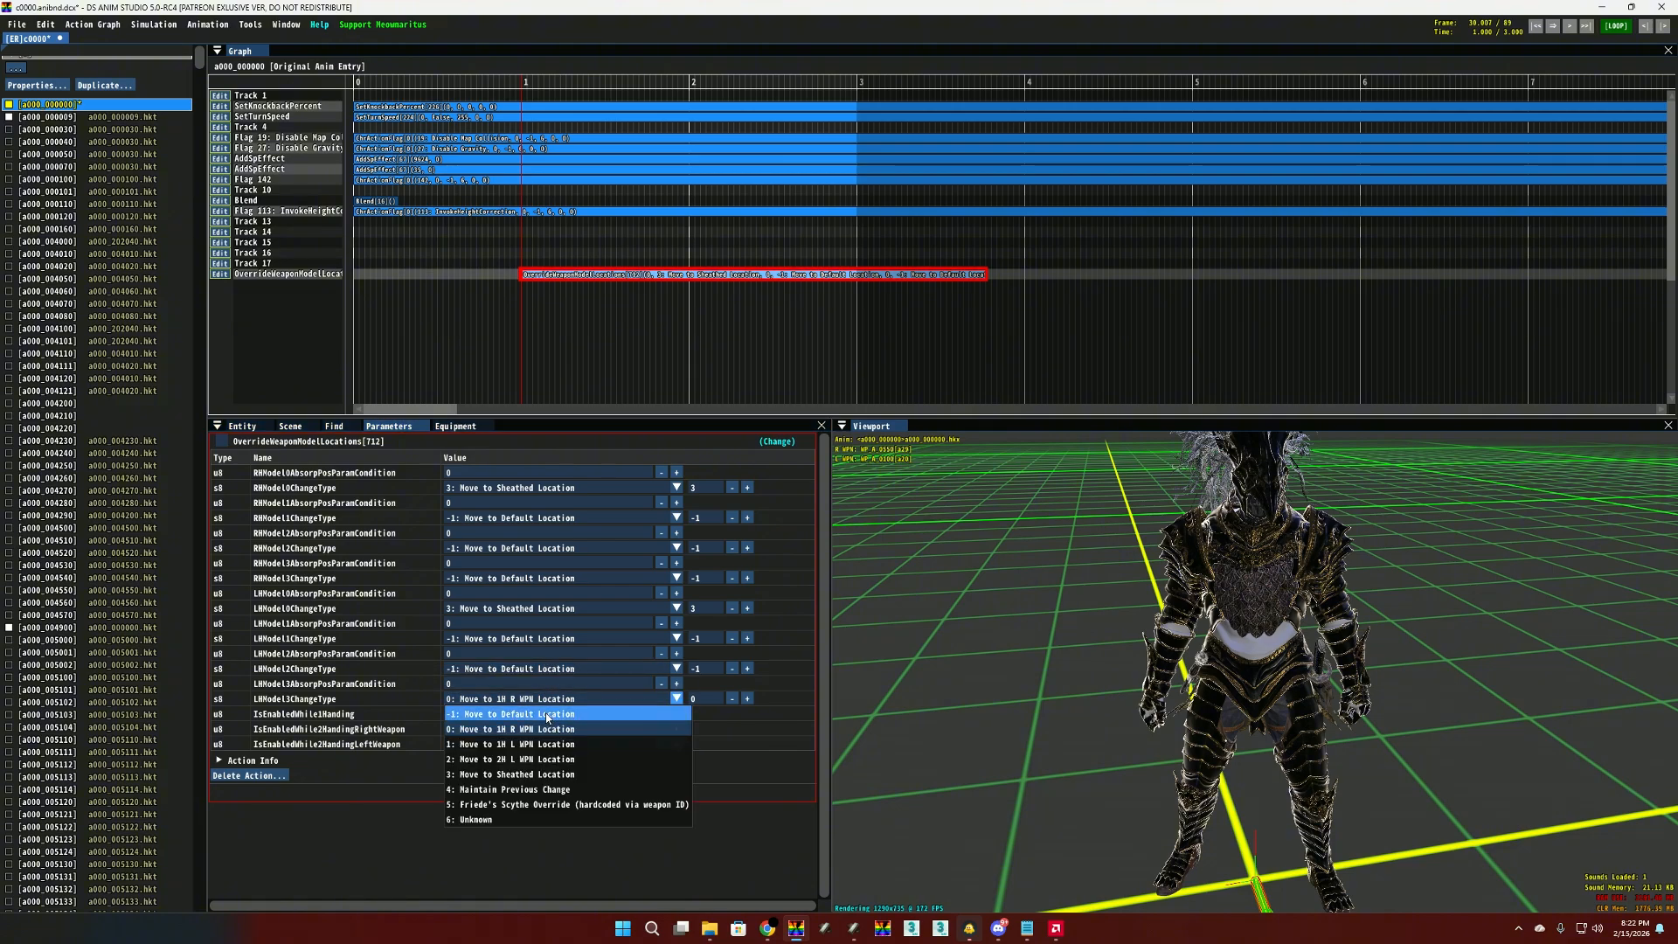
left_click(550, 714)
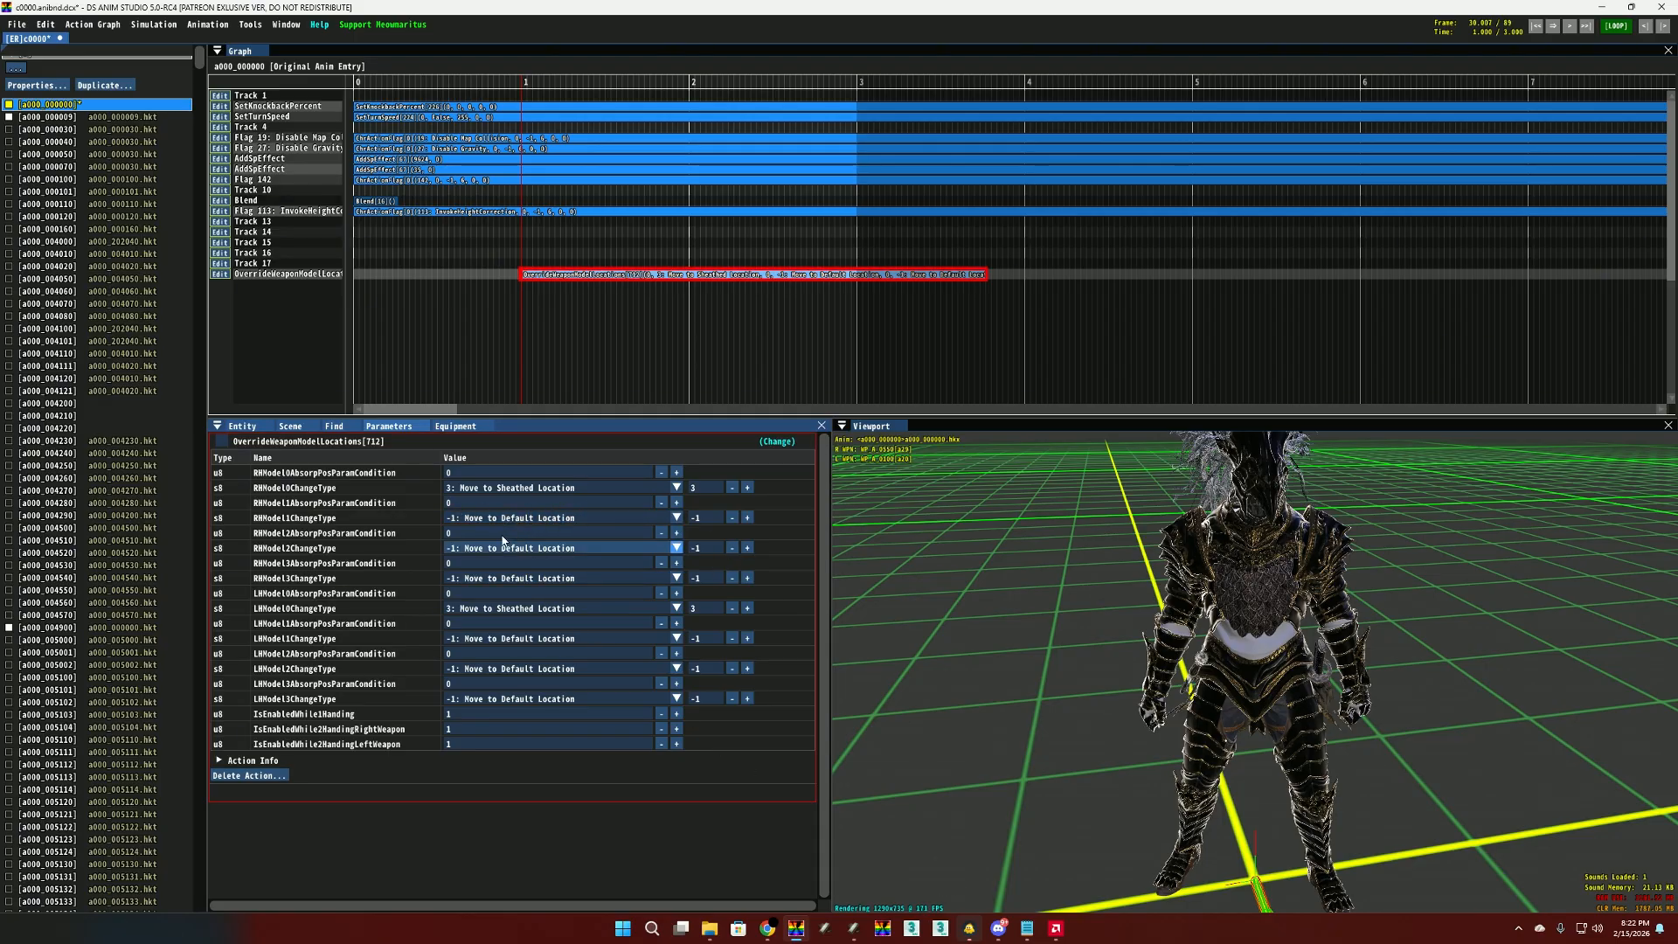
Step: Check the Model [0] hand dummy polys in the Param Editor, and reselect 3: Move to Sheathed Location for RHModel0ChangeType in DS Anim Studio
left_click(853, 928)
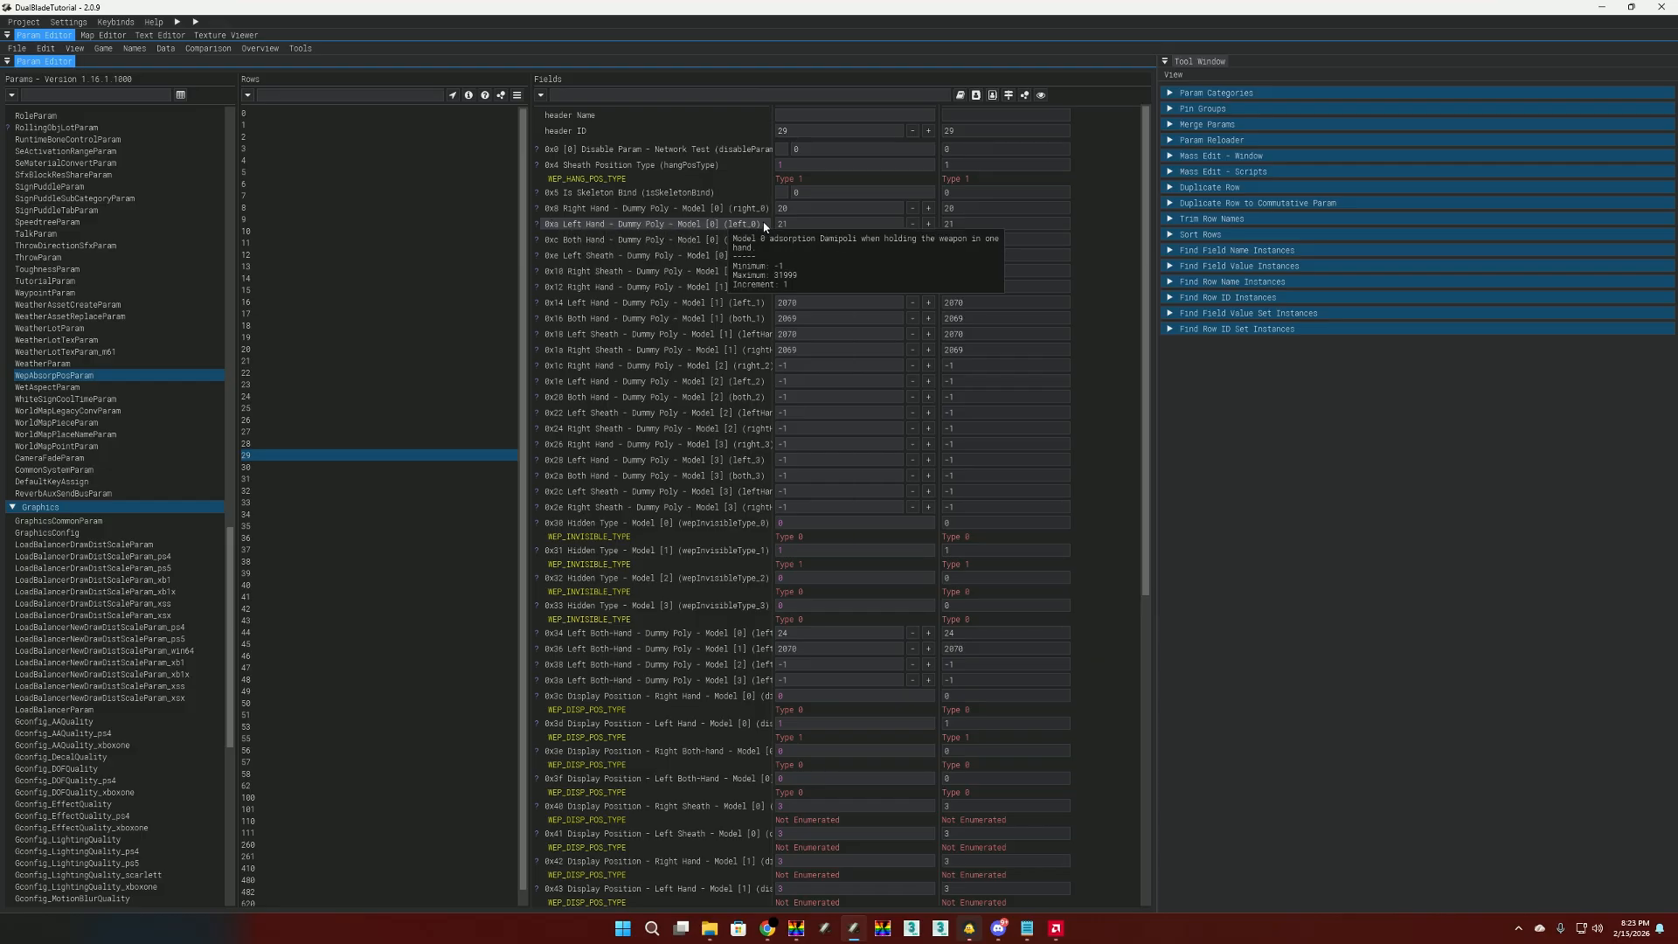
left_click(796, 929)
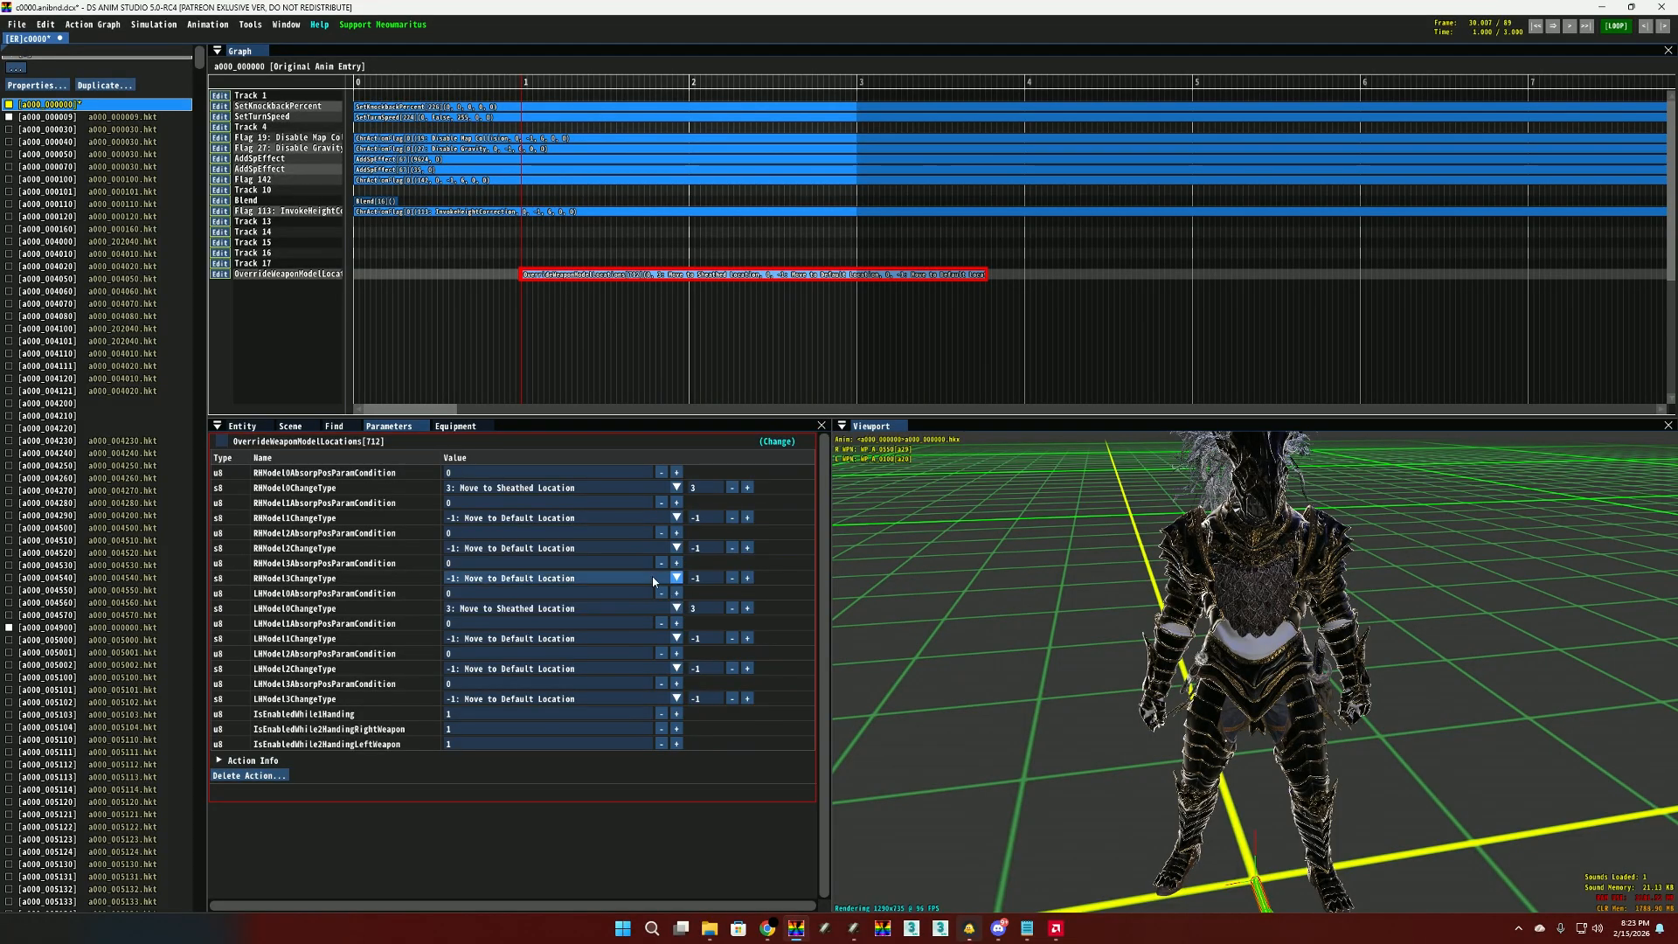
left_click(548, 490)
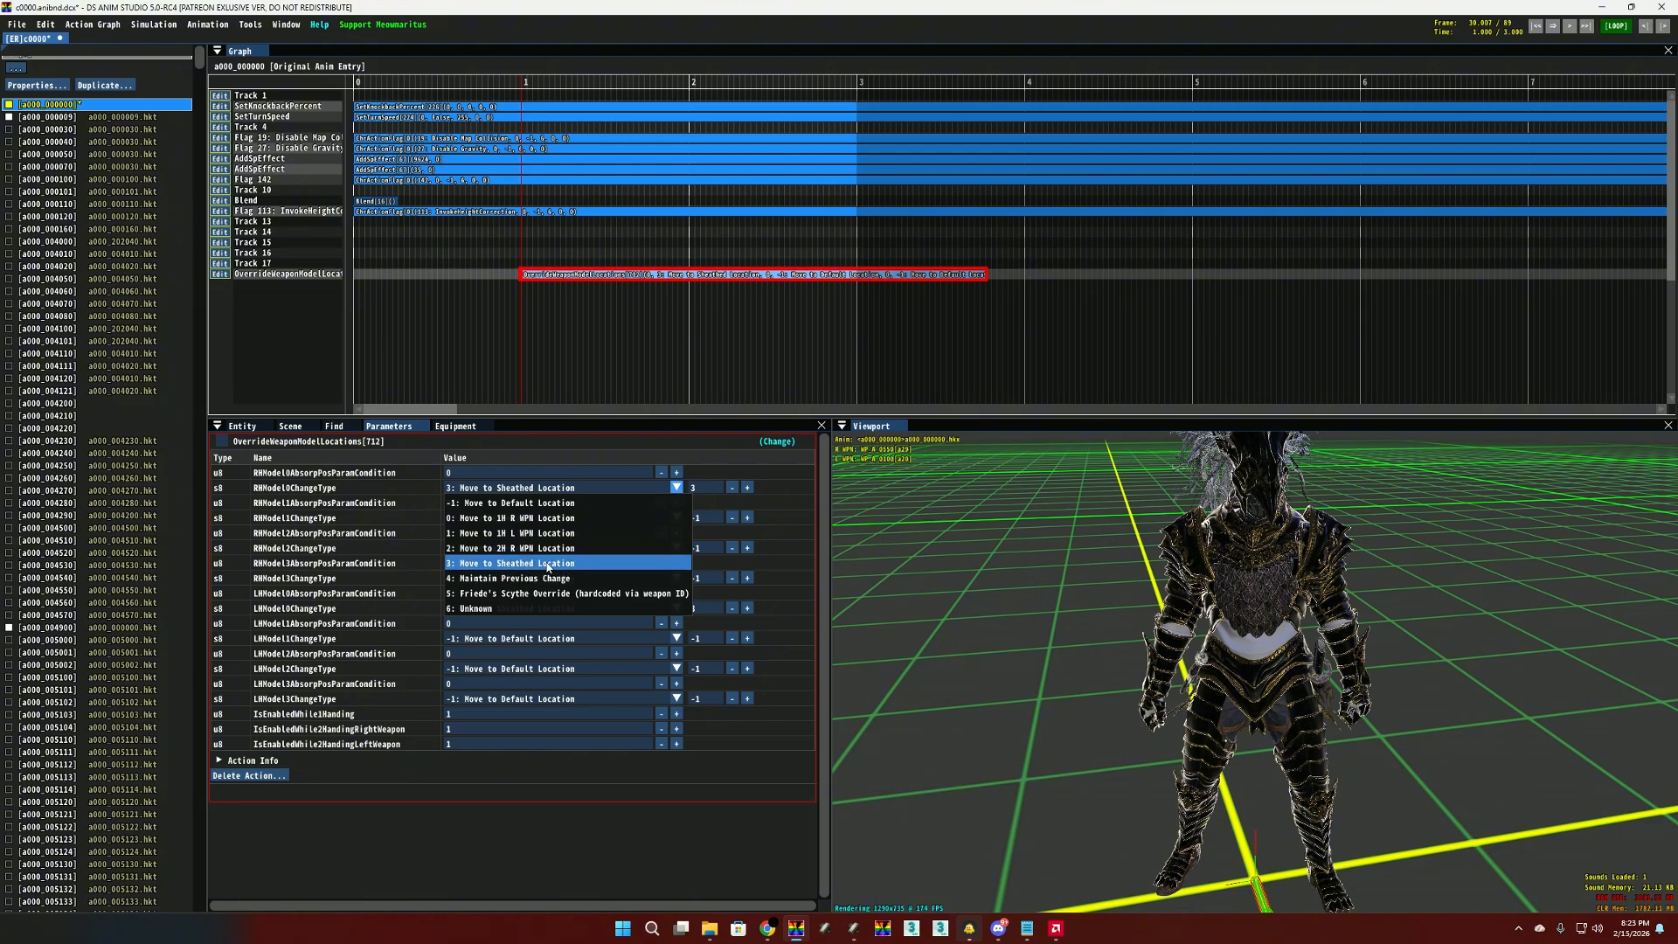
left_click(549, 563)
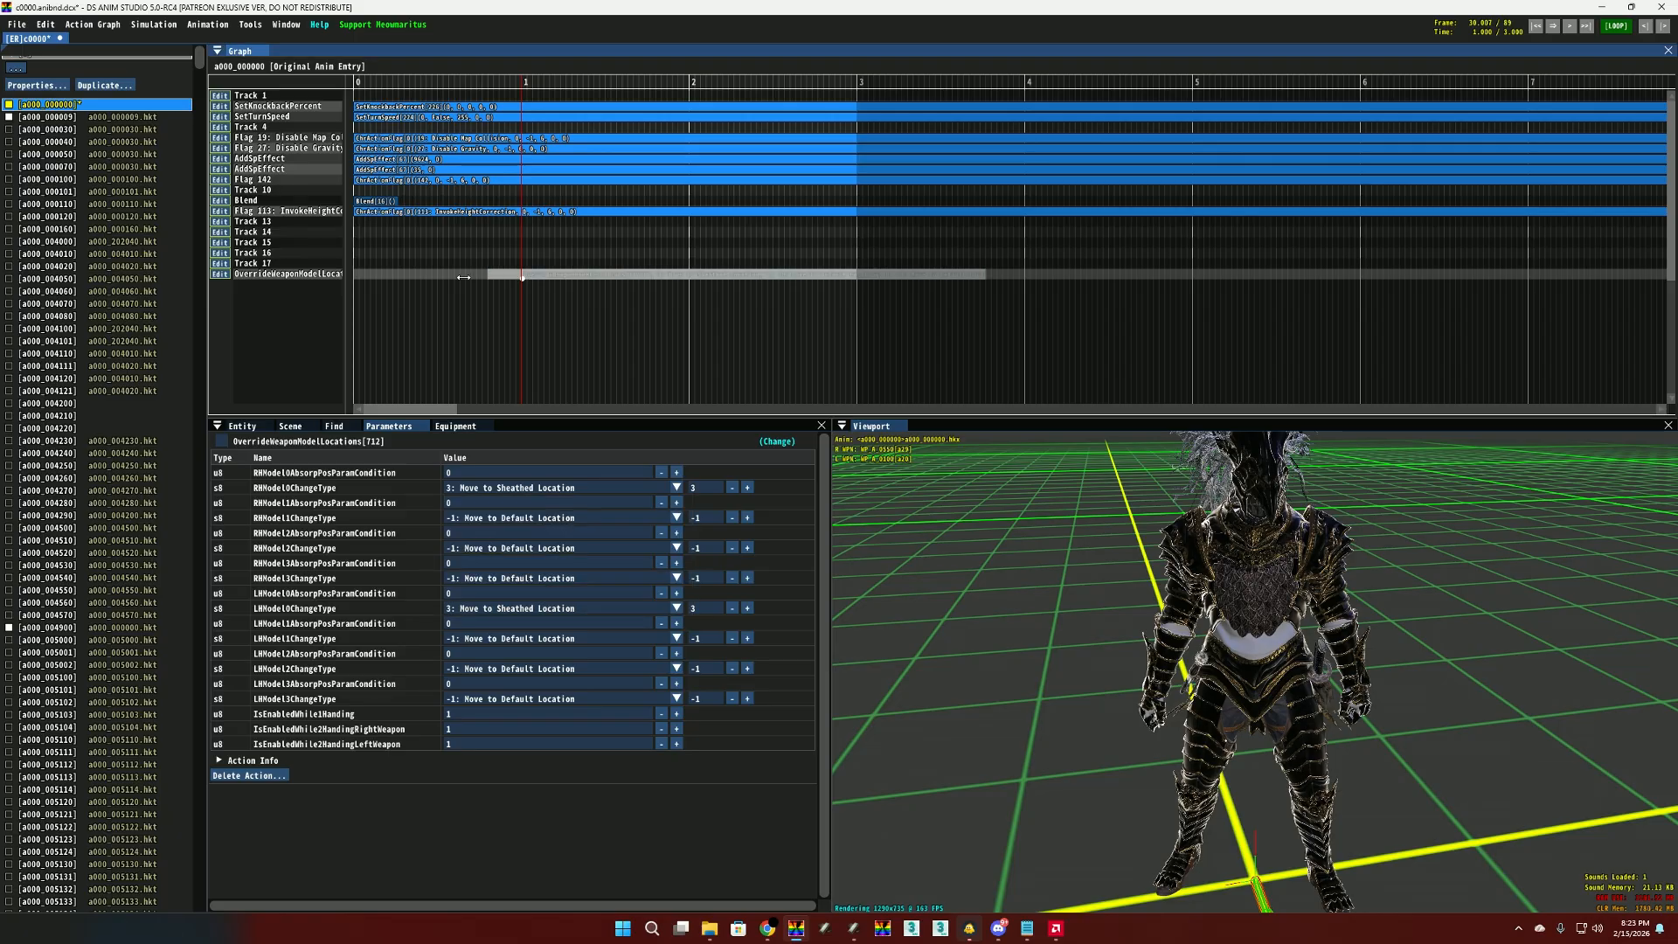
Step: Review the available RHModel0ChangeType options in DS Anim Studio against the WepAbsorpPosParam dummy poly fields in the Param Editor
left_click(524, 488)
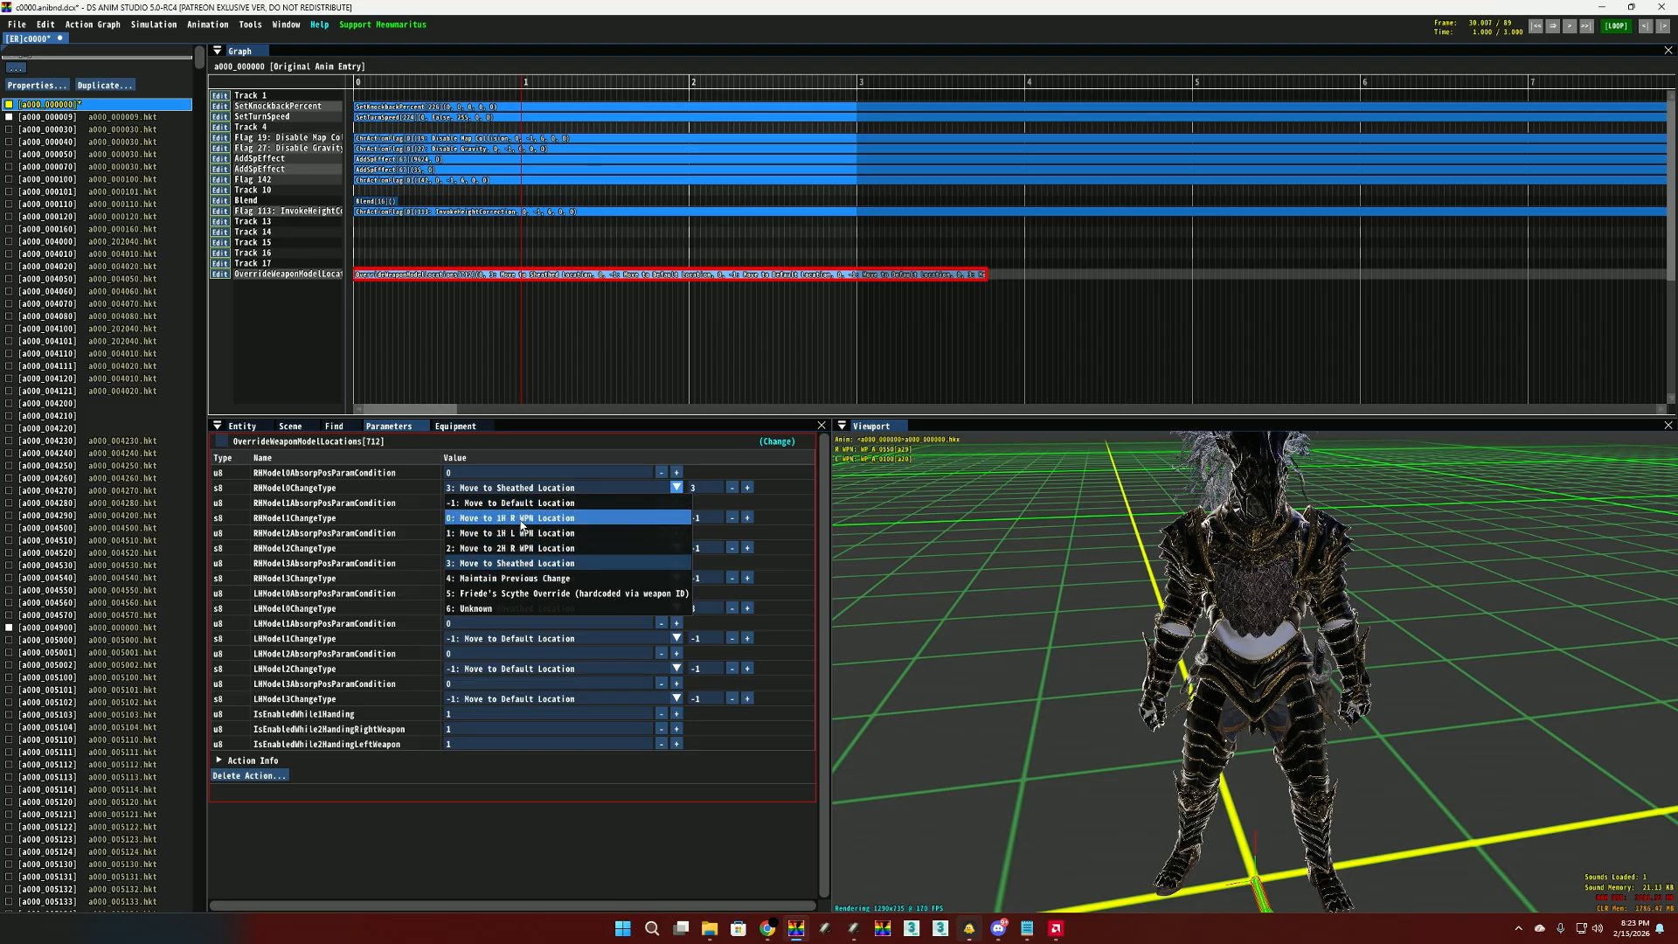
left_click(848, 538)
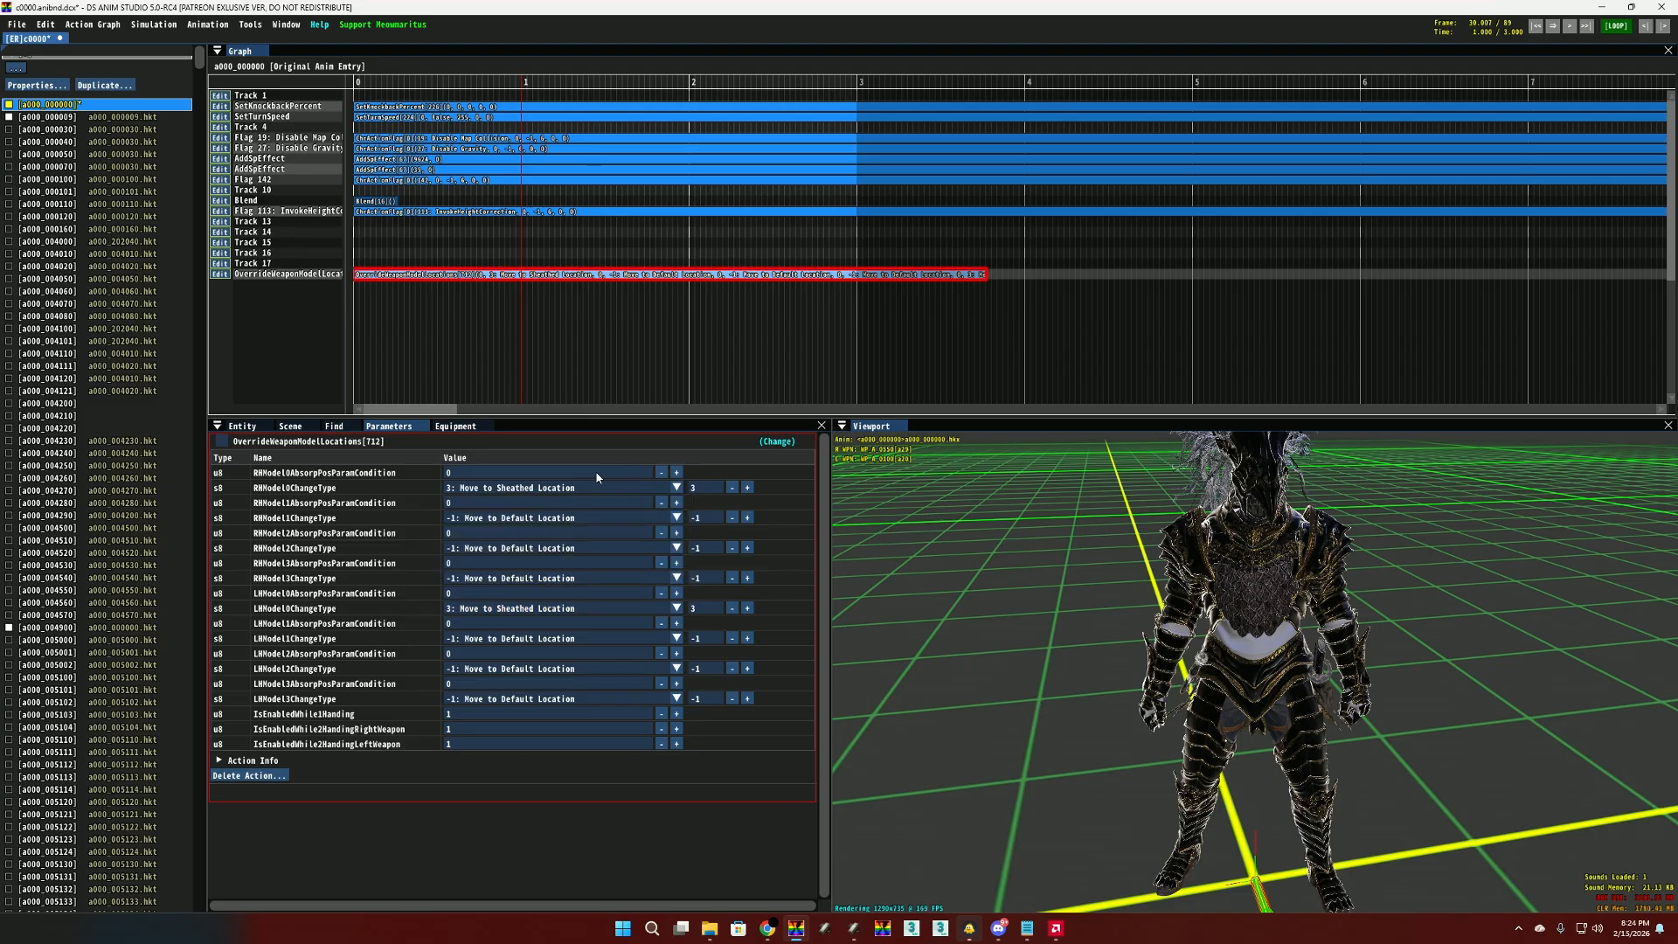
left_click(581, 487)
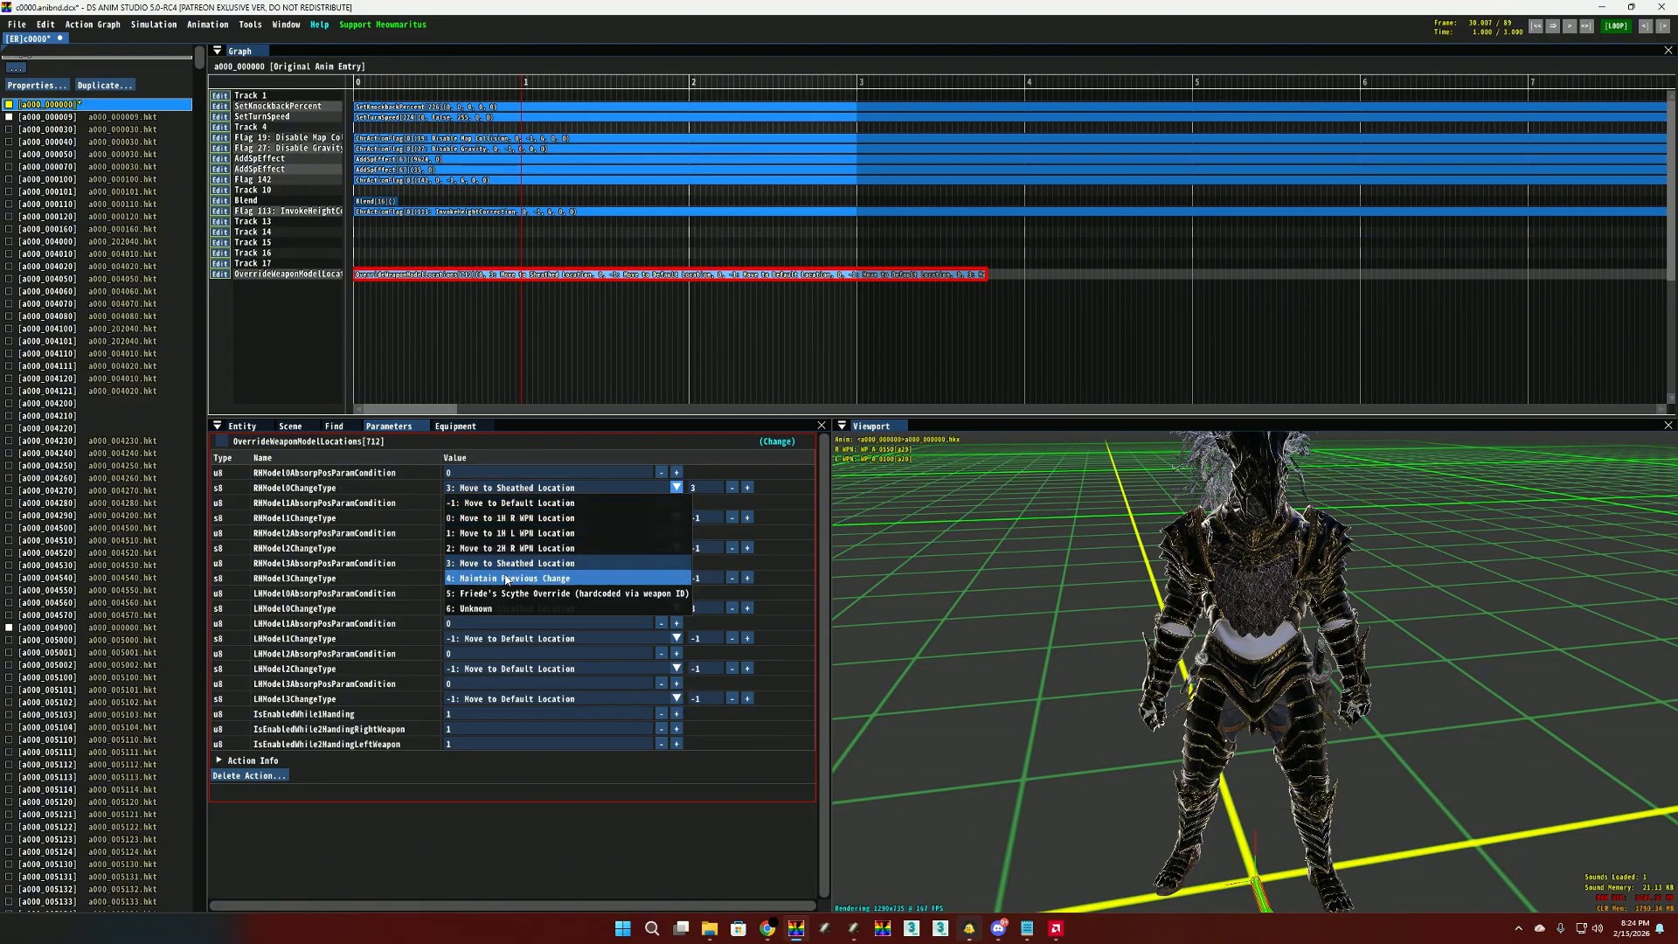
left_click(853, 933)
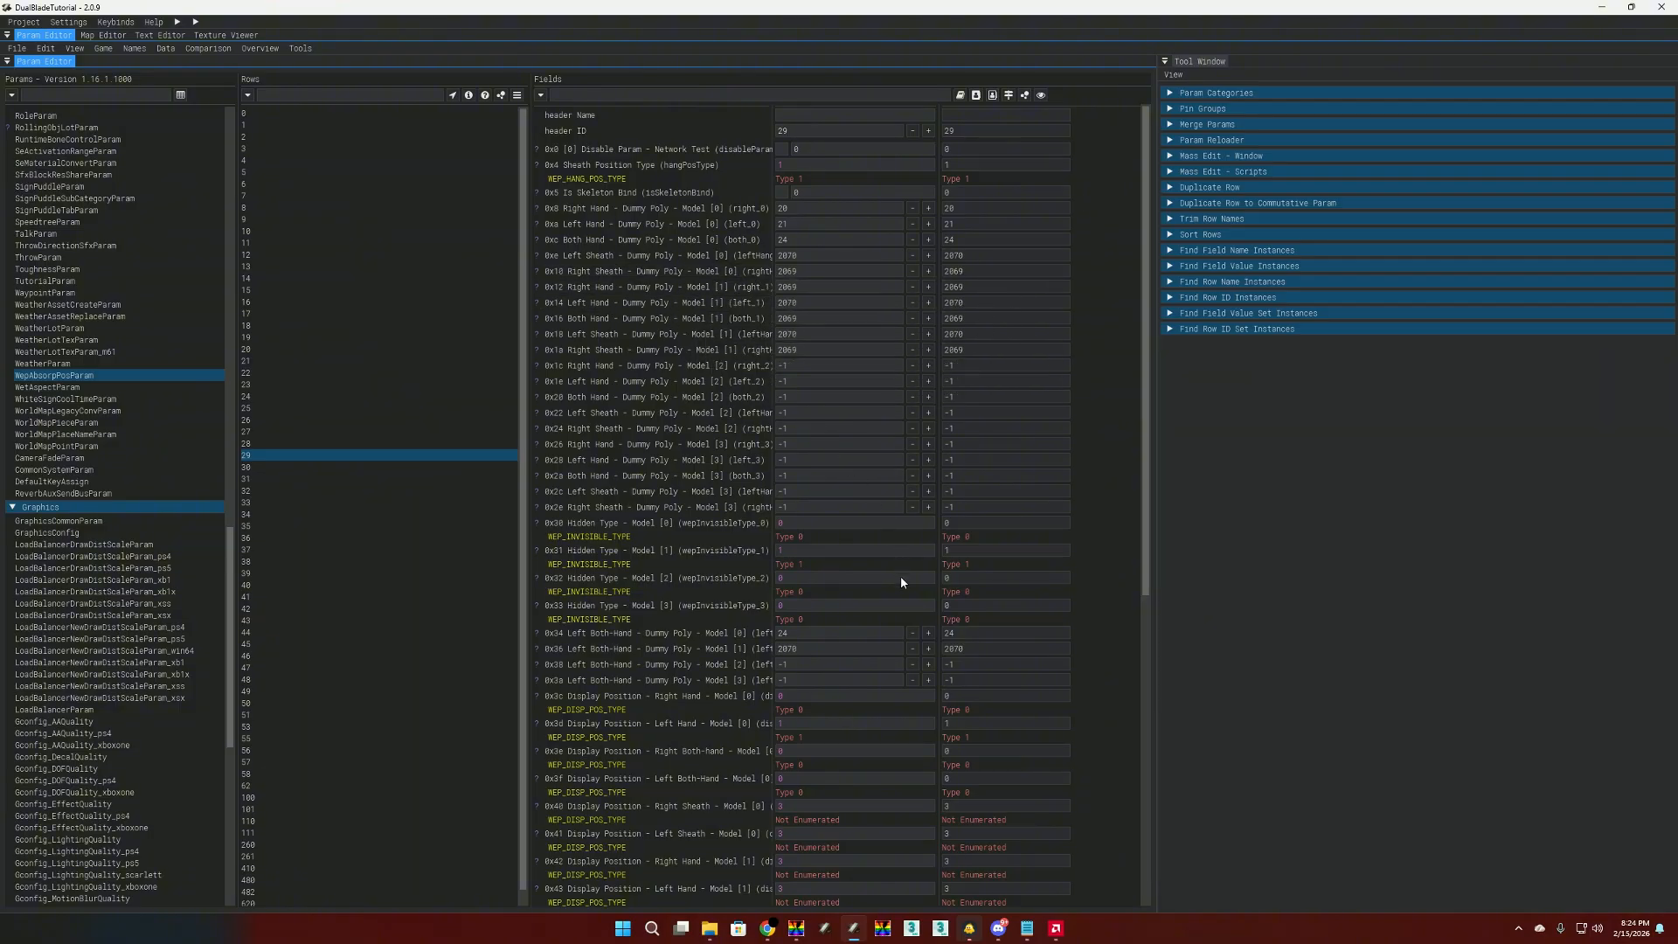
left_click(808, 922)
left_click(577, 274)
left_click(586, 487)
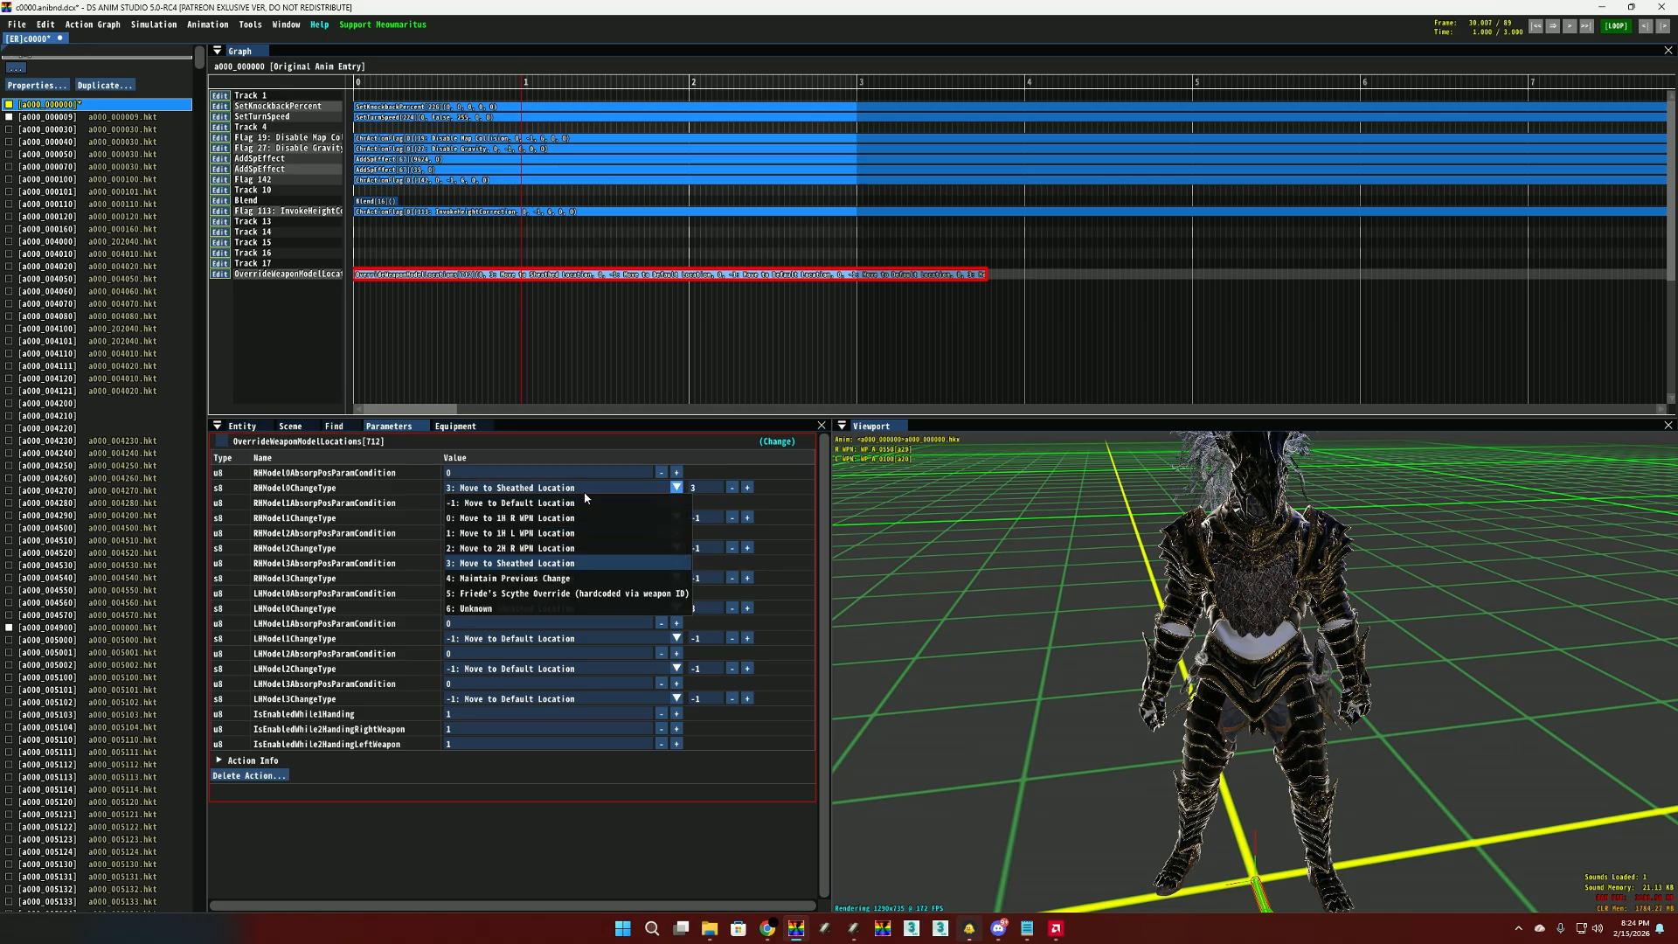
left_click(383, 489)
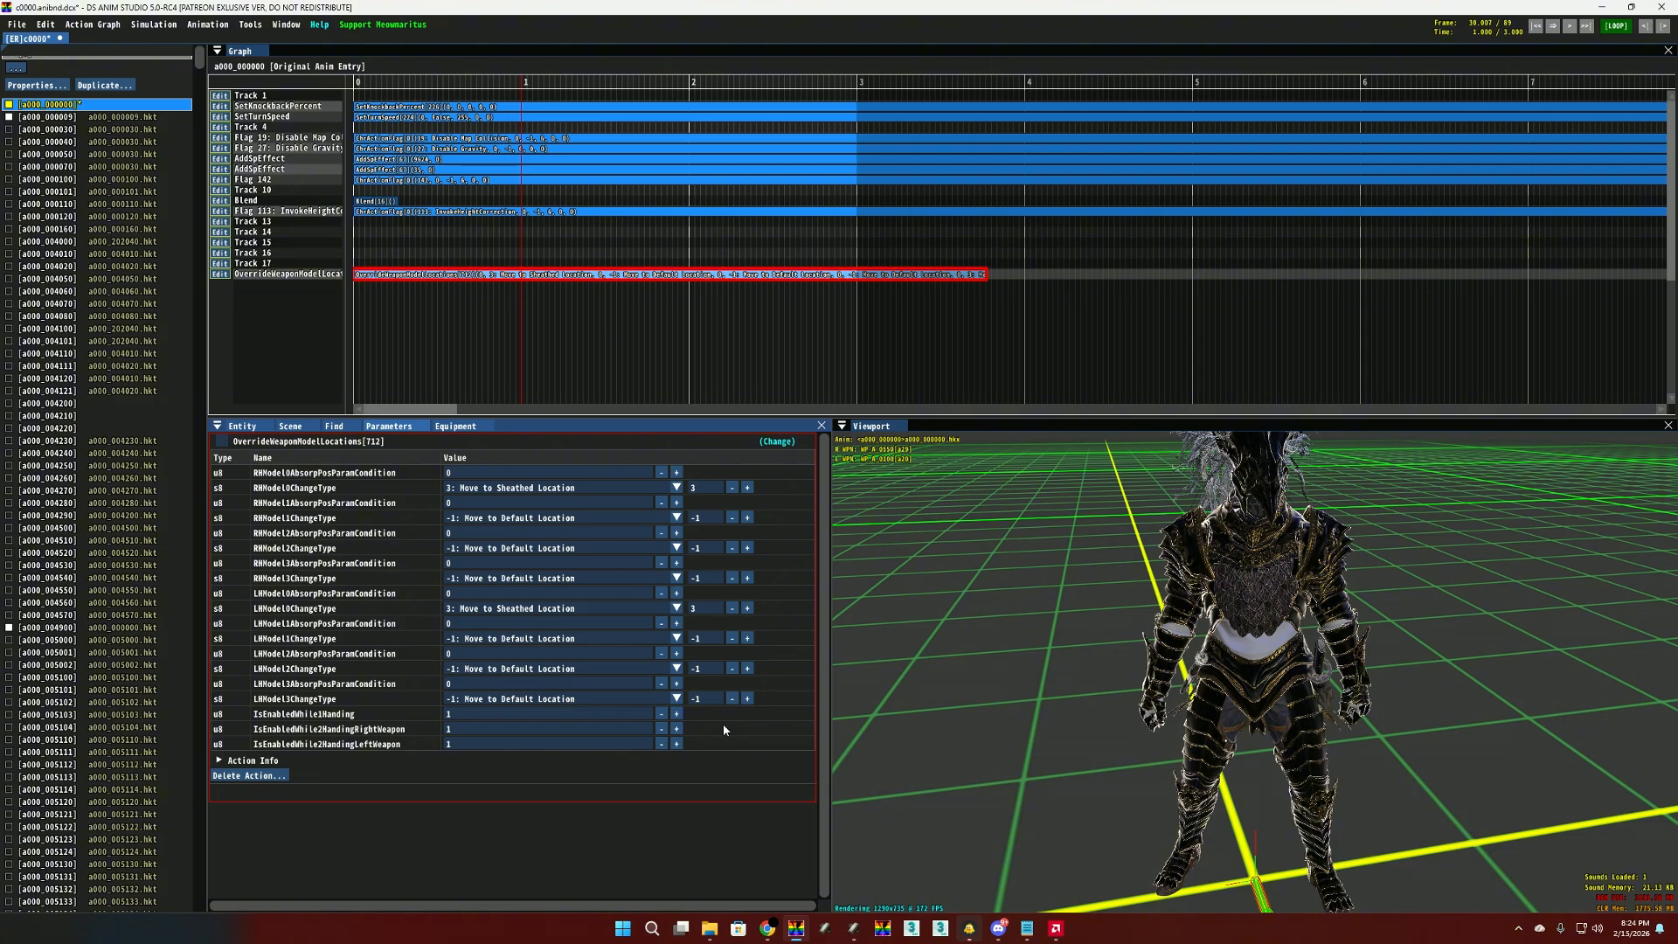
Step: Switch to Notepad and highlight the IDs 200 and 201 of the two WP_A_0550 flver files in the BND4 XML
left_click(1027, 928)
left_click(387, 475)
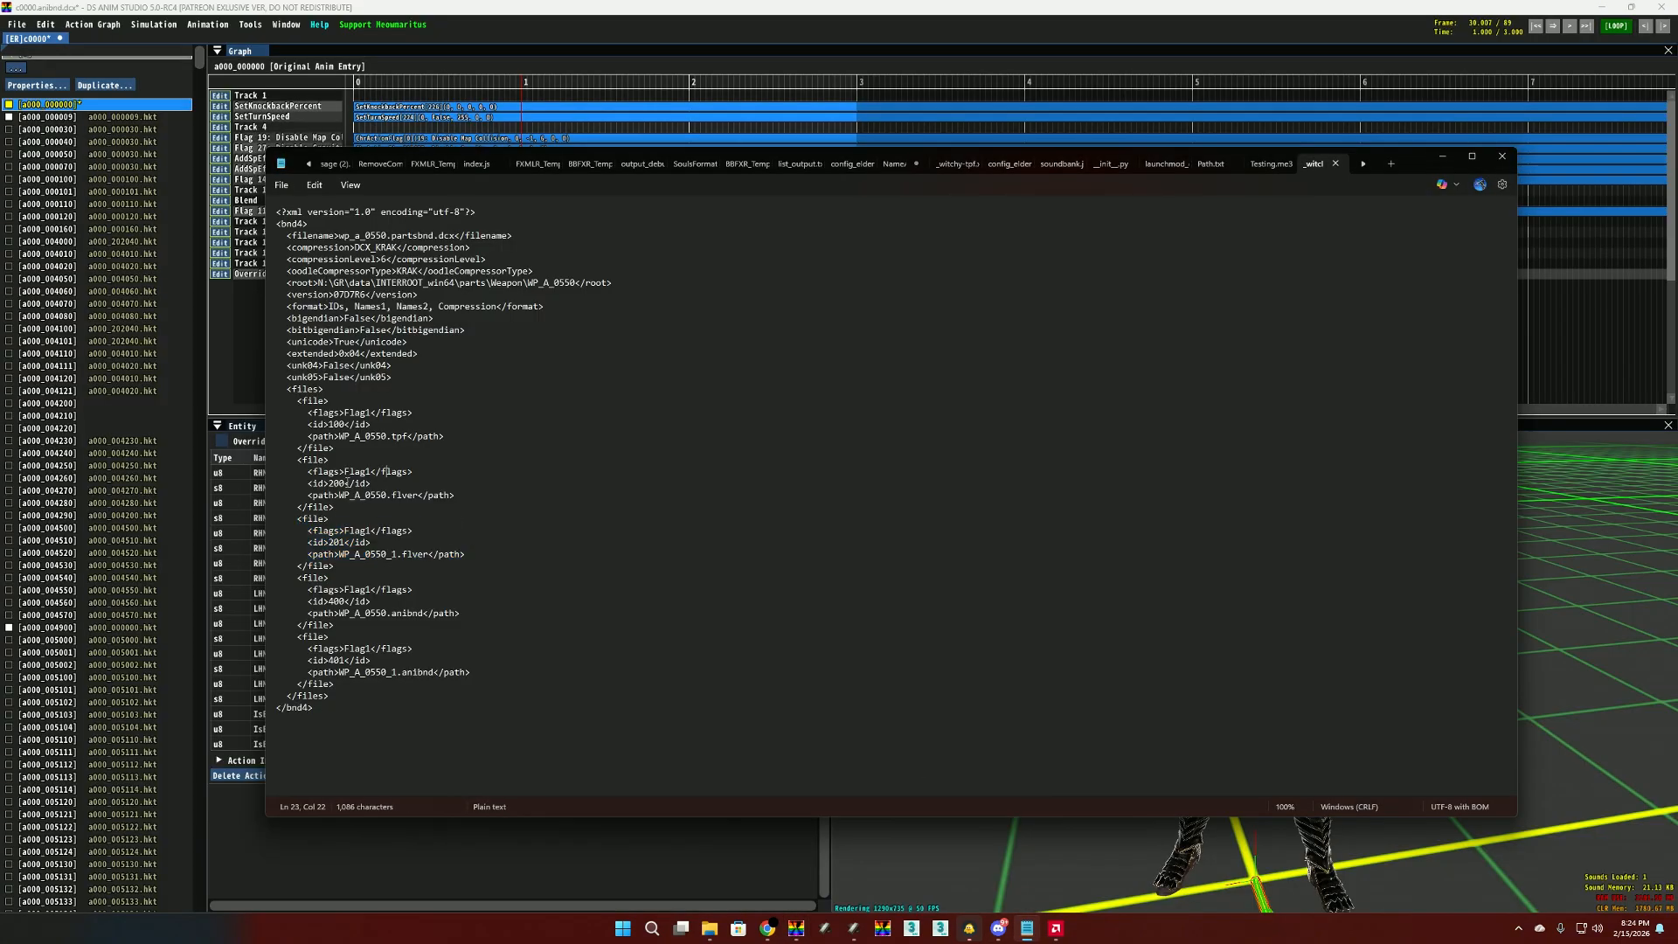
left_click_drag(345, 484, 329, 484)
left_click_drag(340, 543, 326, 544)
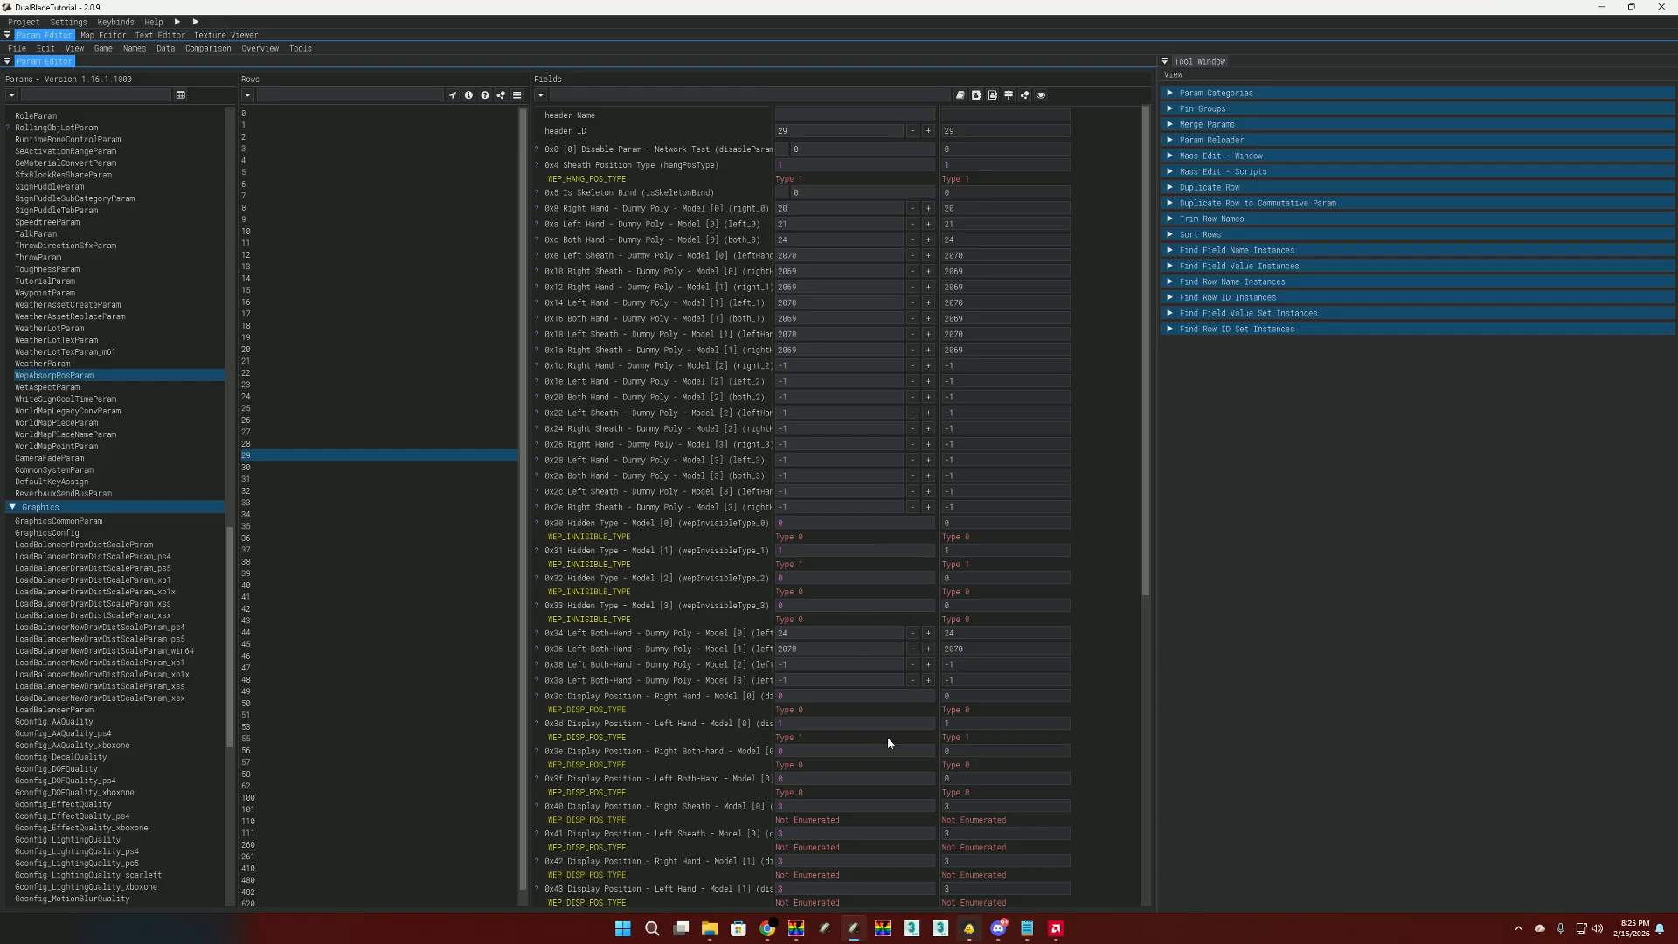
left_click(1057, 926)
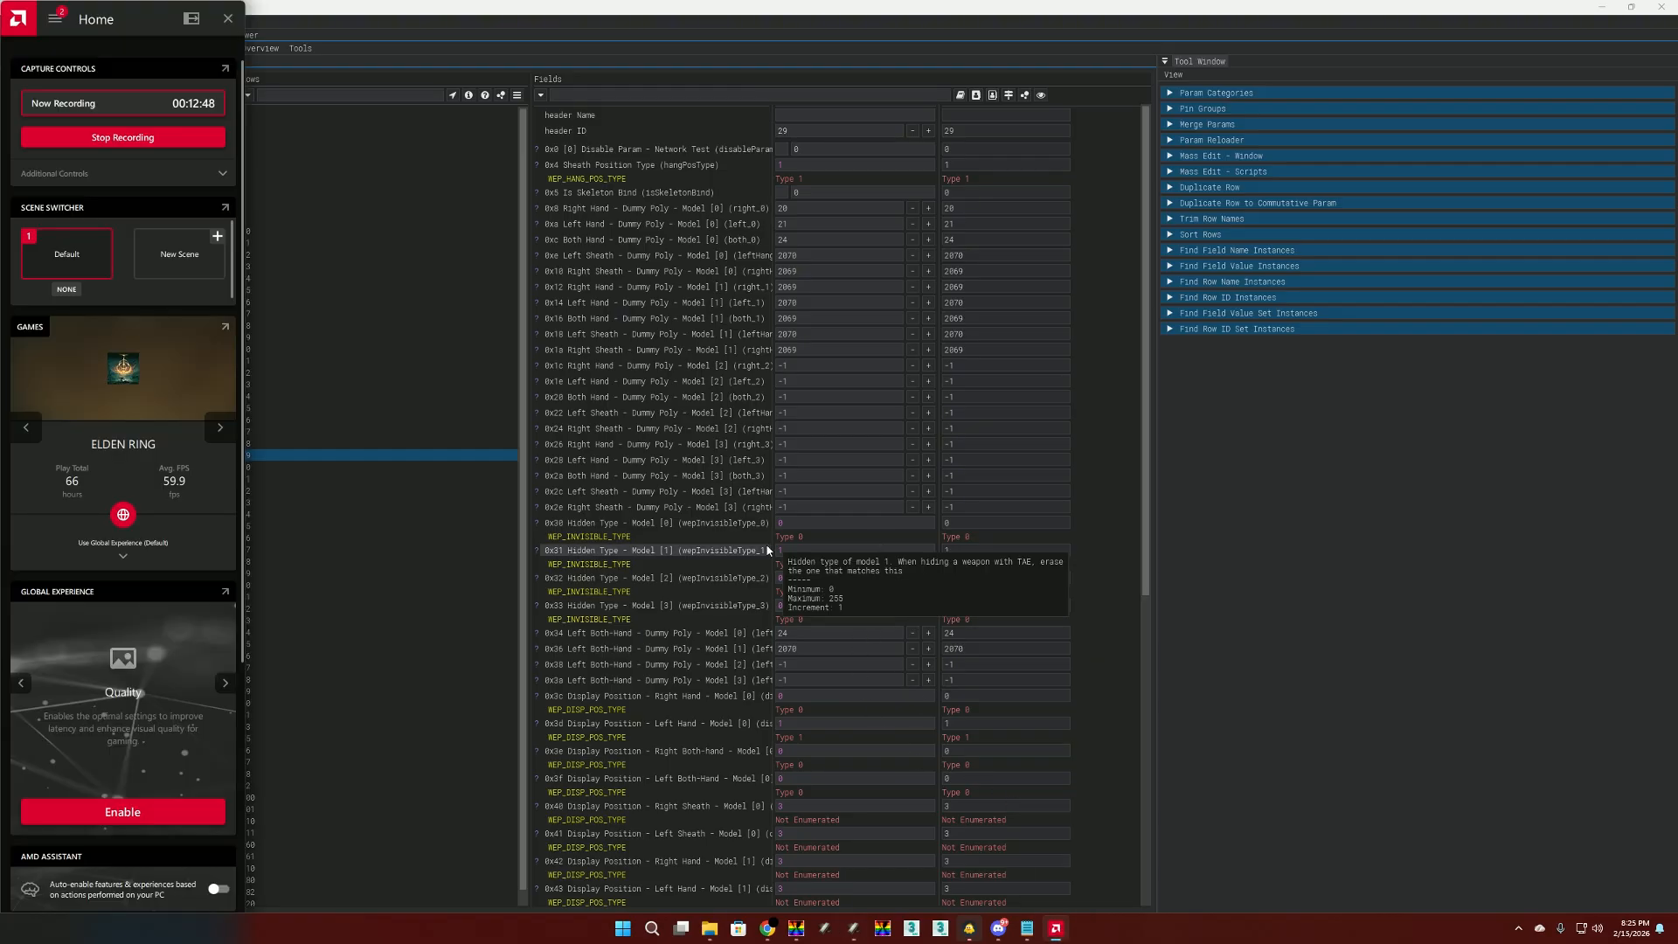